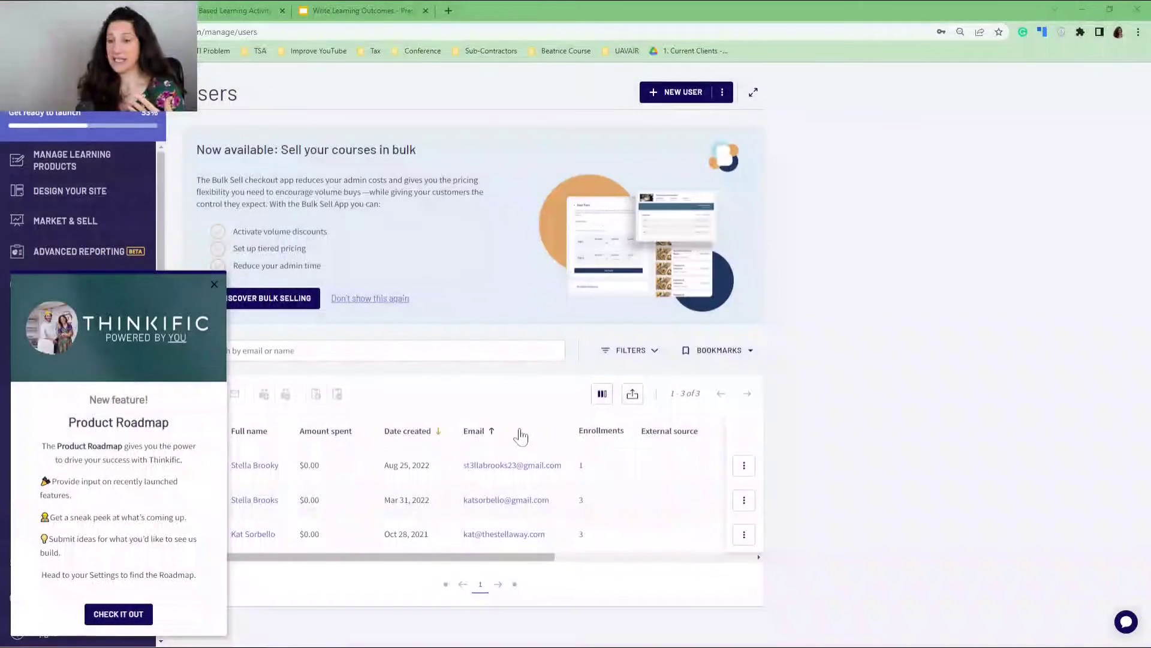
Dismiss the Product Roadmap announcement on Thinkific's Users page.
{"action": "left_click", "coordinate": [214, 283]}
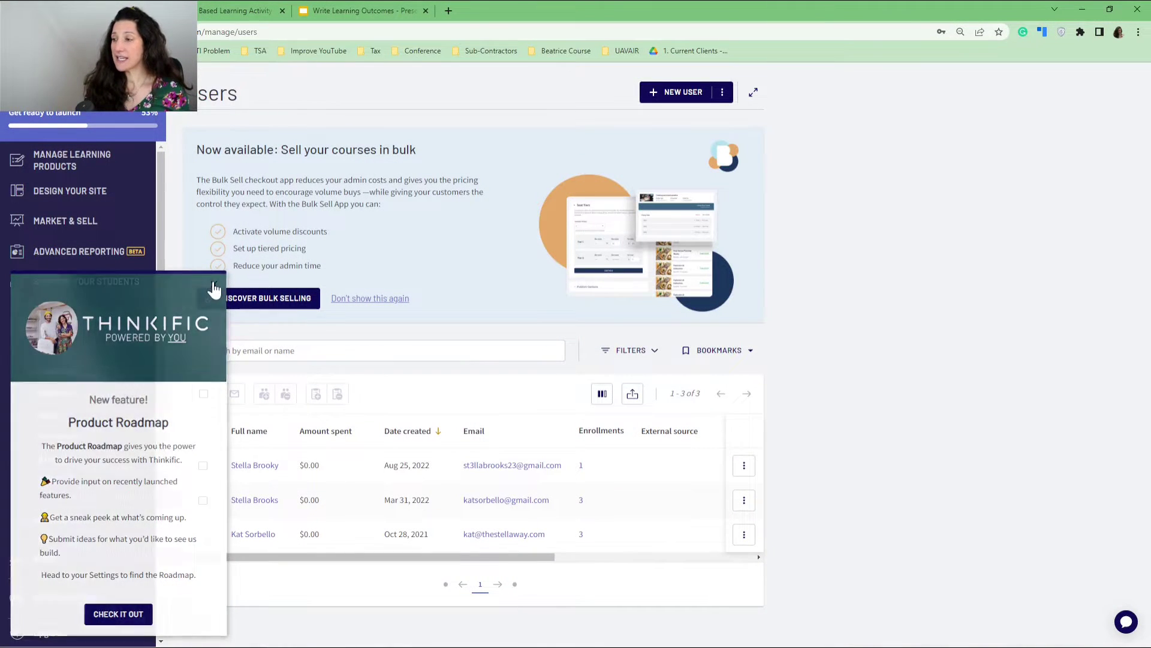
Switch to the Write Learning Outcomes deck and view slides 2, 3 and 4, Your Task.
{"action": "left_click", "coordinate": [236, 9]}
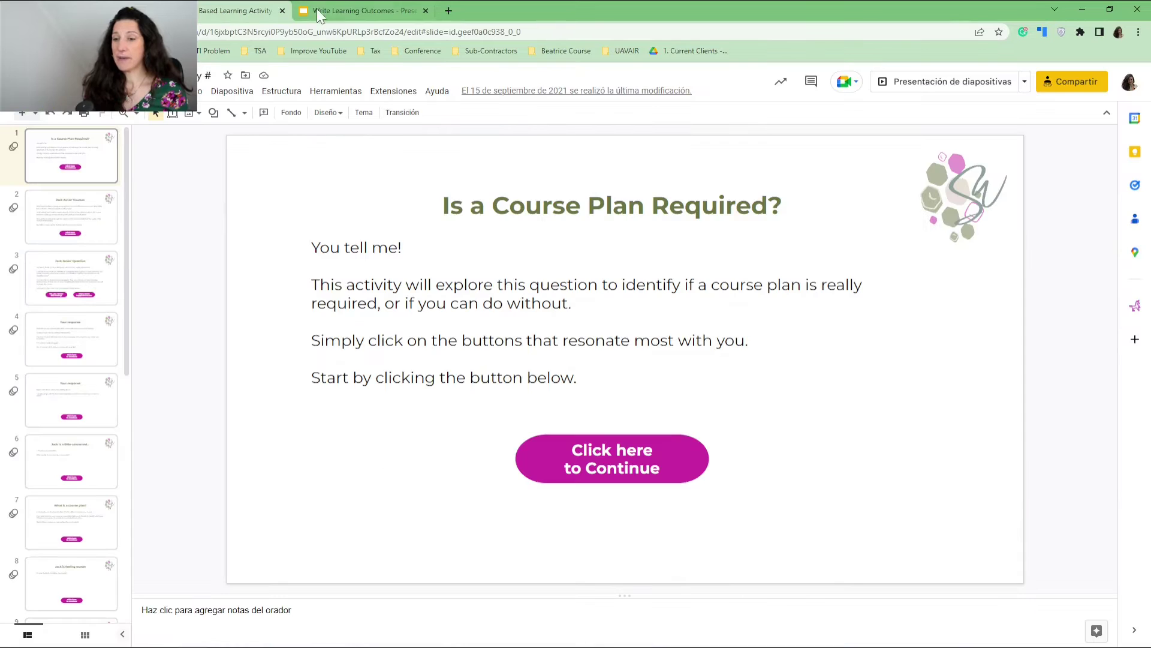
{"action": "left_click", "coordinate": [331, 8]}
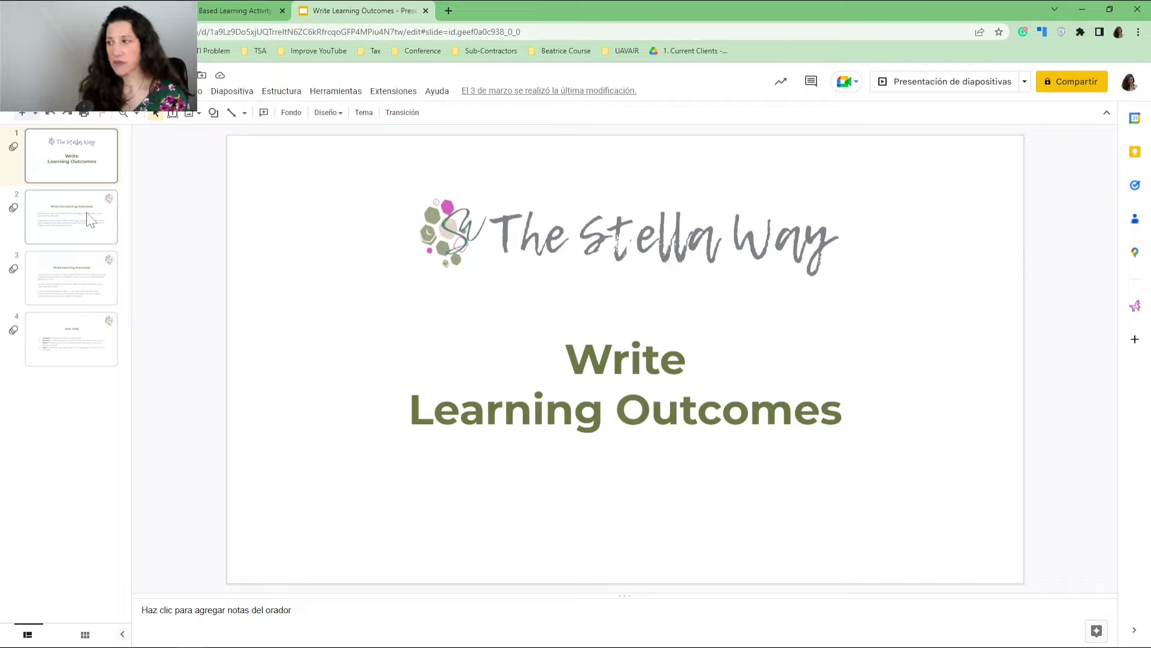
{"action": "left_click", "coordinate": [93, 227]}
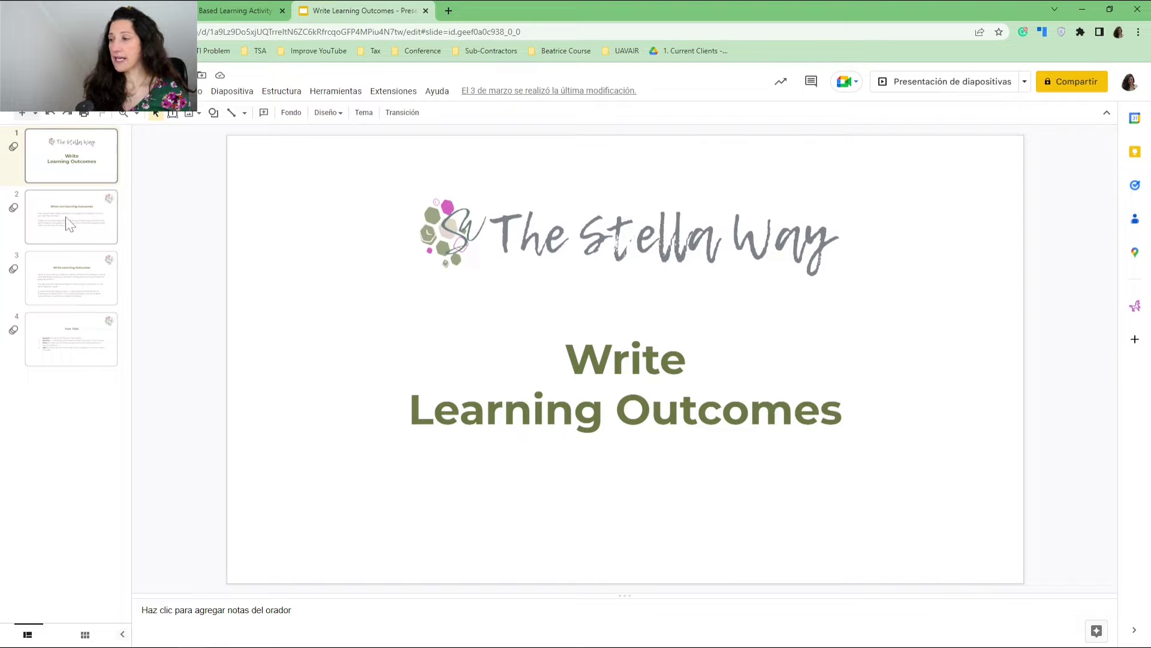
{"action": "left_click", "coordinate": [87, 287]}
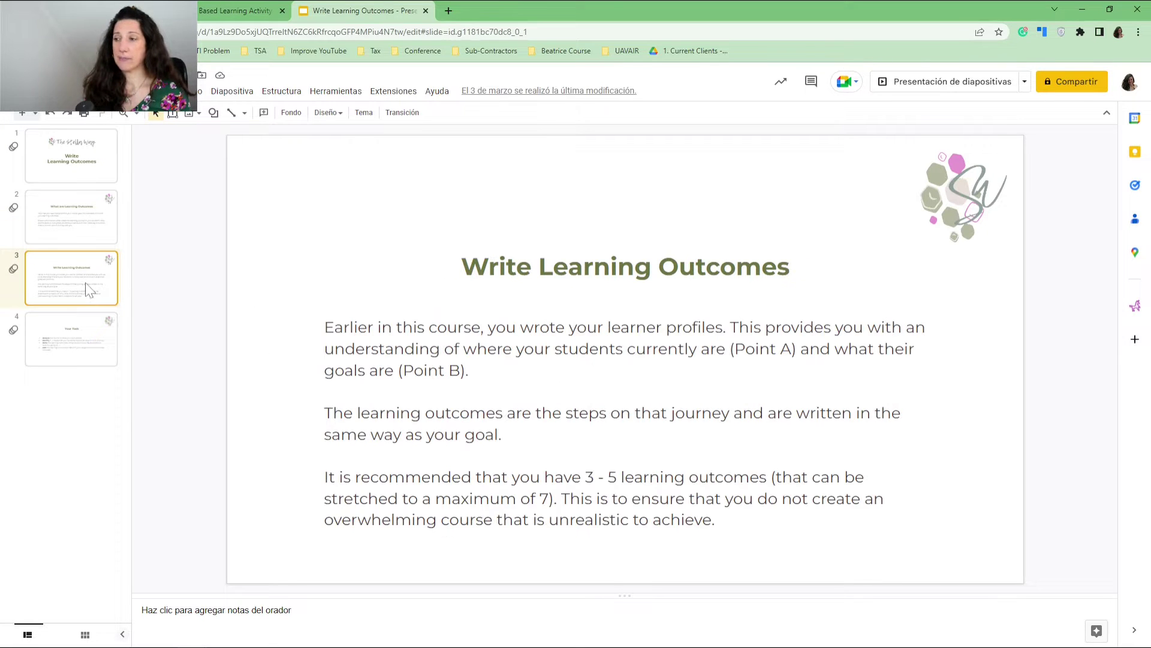
{"action": "left_click", "coordinate": [82, 354]}
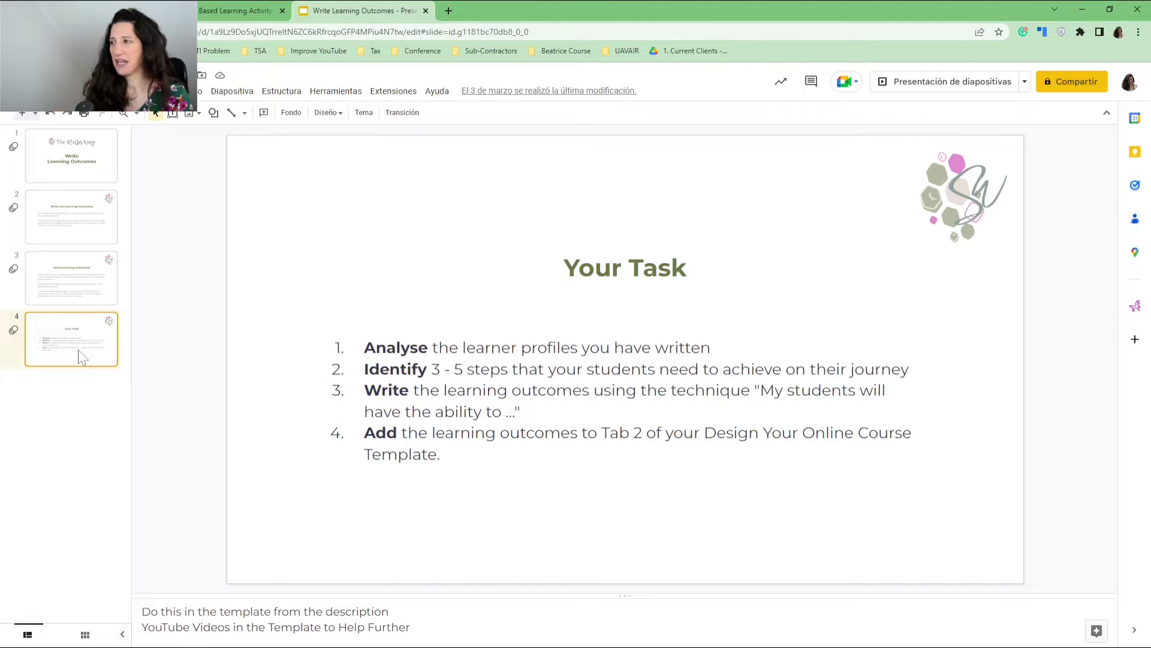
On slide 3, Jack Jones' Question, confirm 'Oh, yes. I know that feeling!' links to slide 4.
{"action": "left_click", "coordinate": [228, 11]}
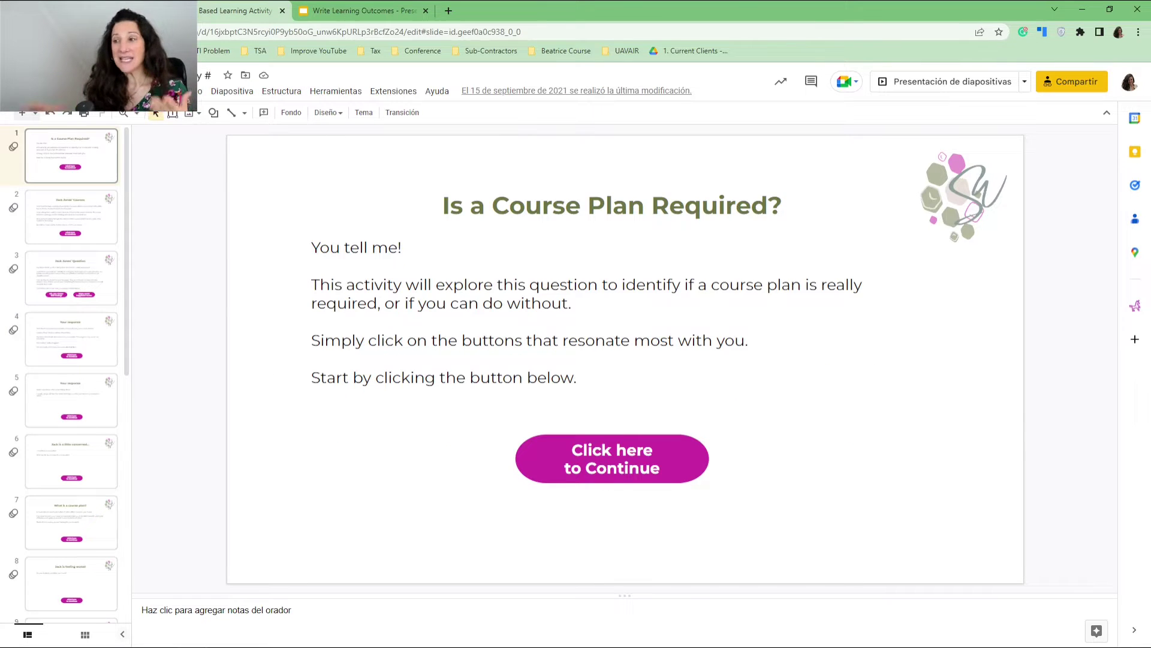
{"action": "scroll", "coordinate": [45, 282], "scroll_direction": "down", "scroll_amount": 8}
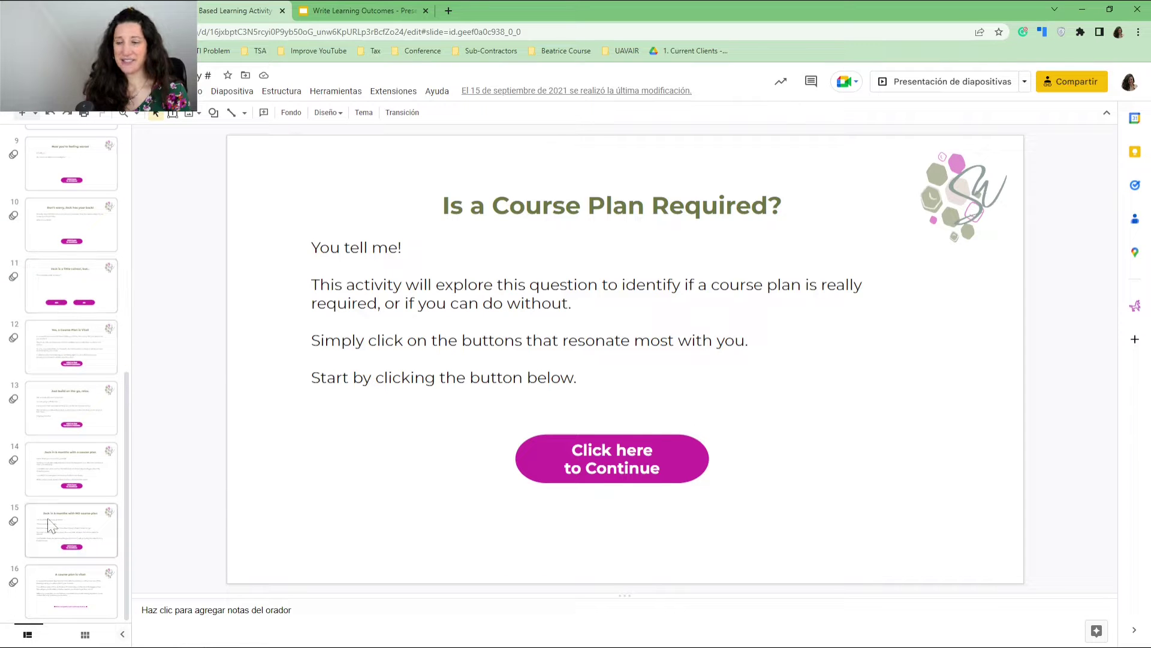
{"action": "scroll", "coordinate": [60, 423], "scroll_direction": "up", "scroll_amount": 5}
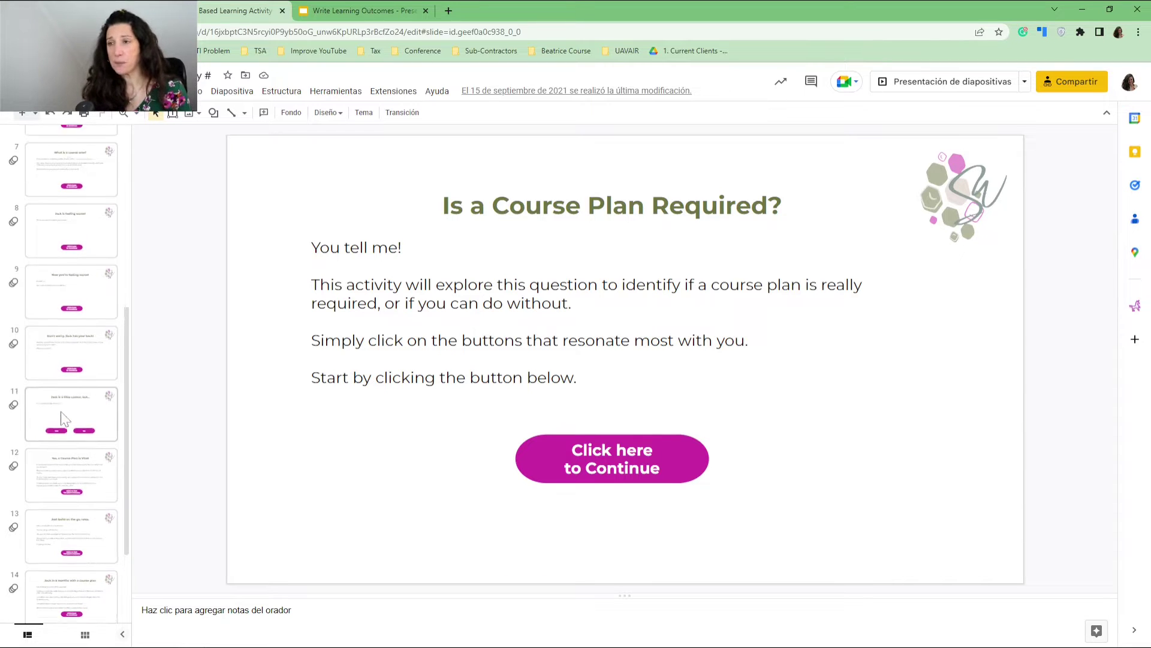
{"action": "scroll", "coordinate": [60, 408], "scroll_direction": "up", "scroll_amount": 3}
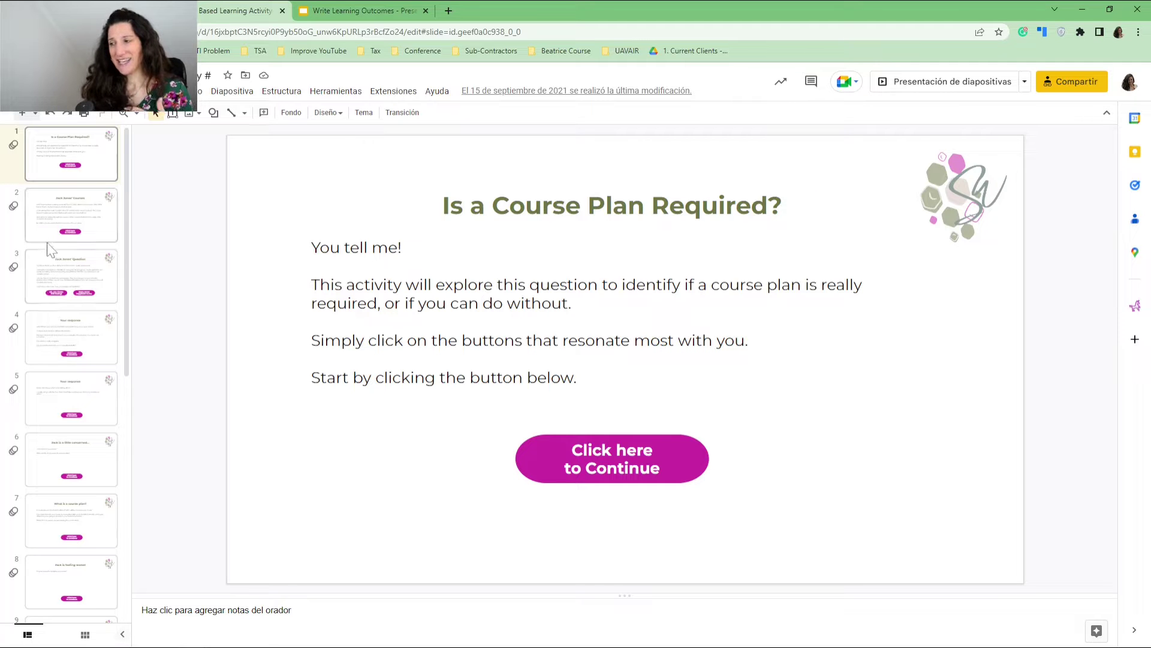
{"action": "left_click", "coordinate": [48, 273]}
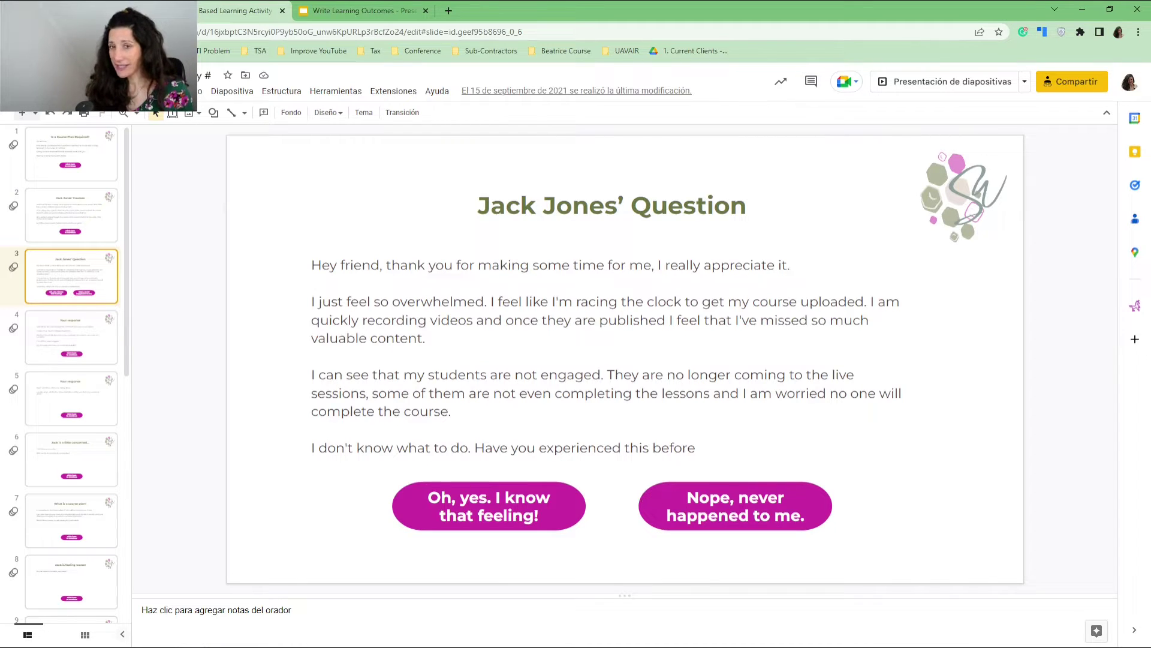
{"action": "scroll", "coordinate": [83, 379], "scroll_direction": "down", "scroll_amount": 2}
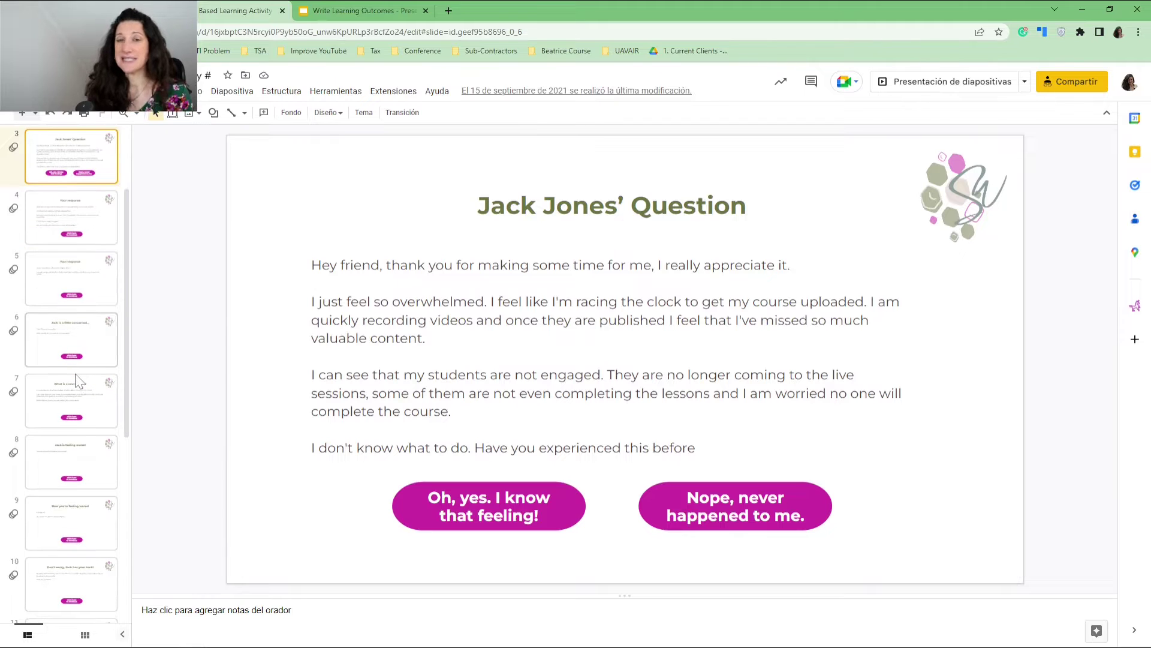
{"action": "left_click", "coordinate": [437, 484]}
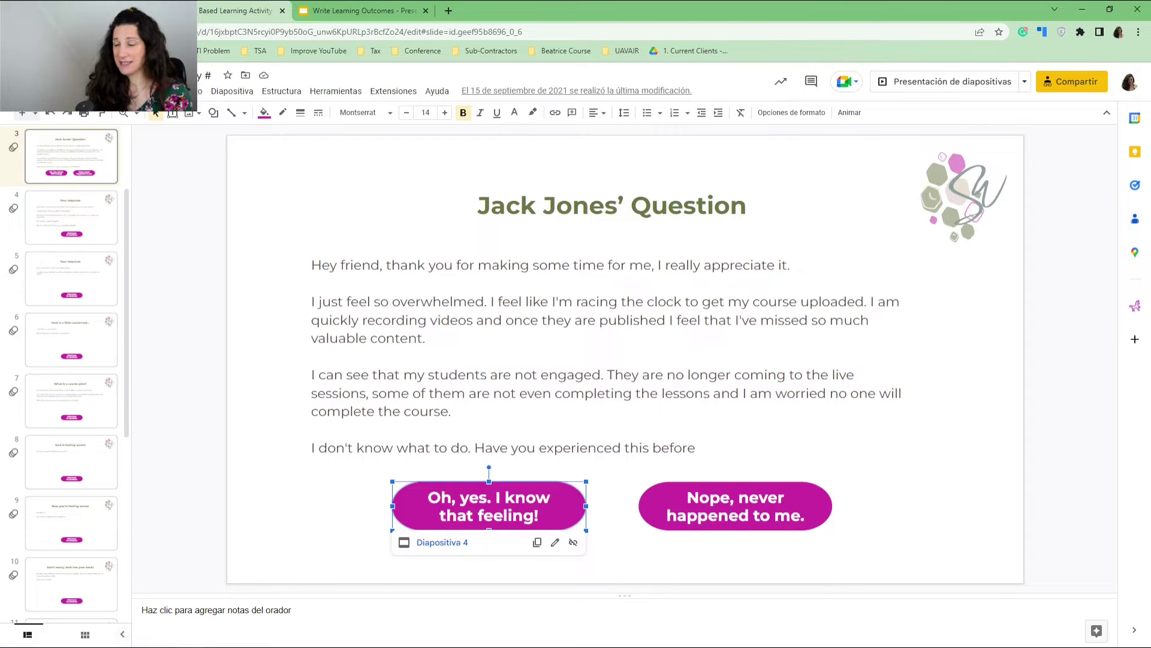
Confirm the Nope button links to slide 5 and slide 4's Continue button to slide 6.
{"action": "left_click", "coordinate": [654, 493]}
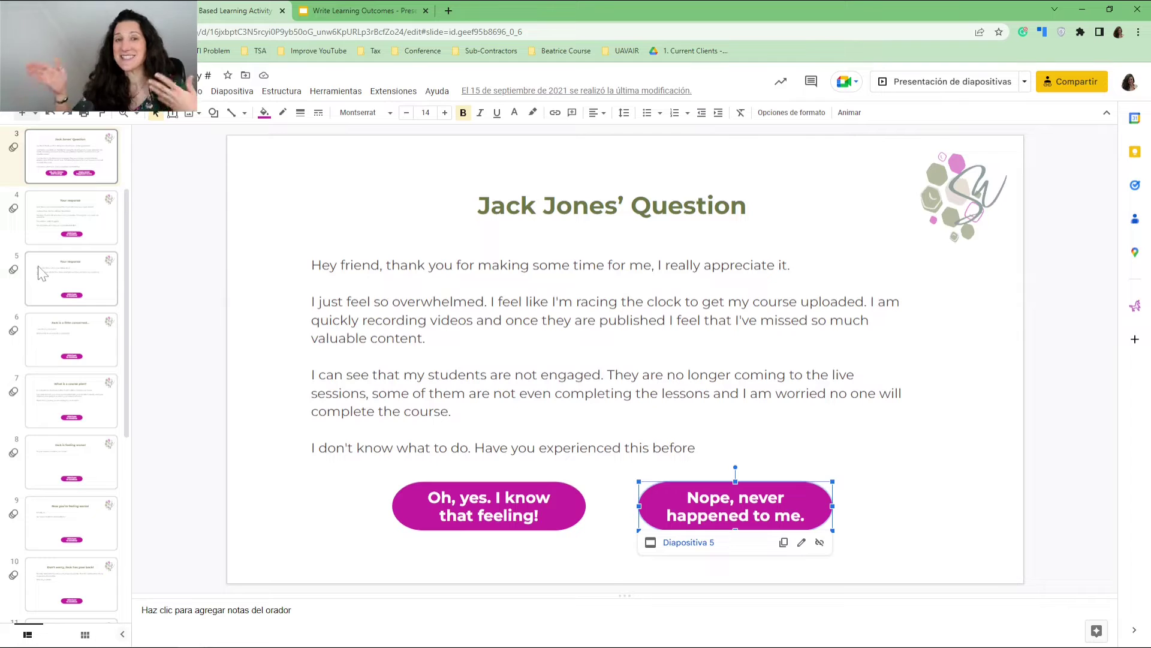
{"action": "left_click", "coordinate": [60, 231]}
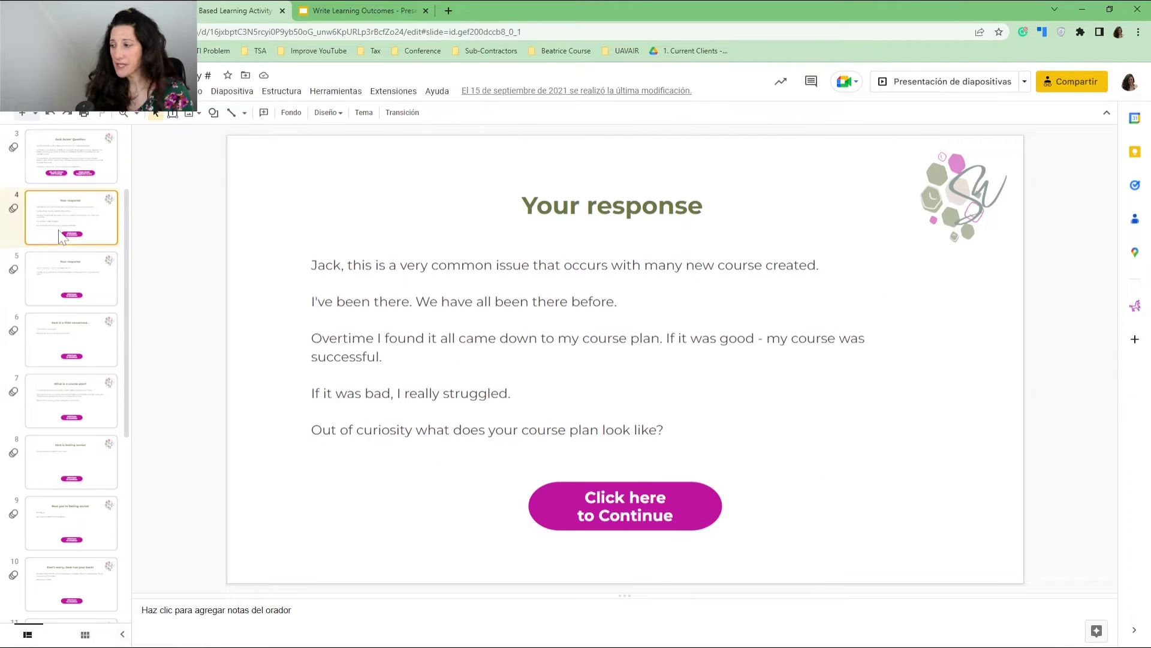
{"action": "left_click", "coordinate": [564, 491]}
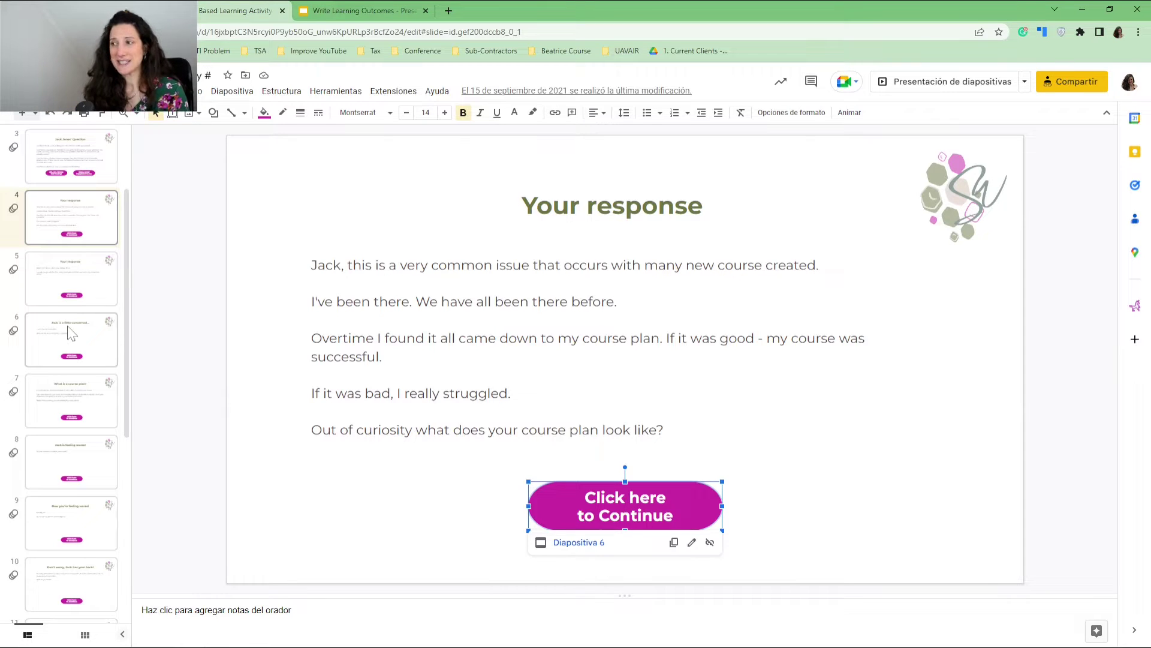
{"action": "scroll", "coordinate": [71, 333], "scroll_direction": "down", "scroll_amount": 4}
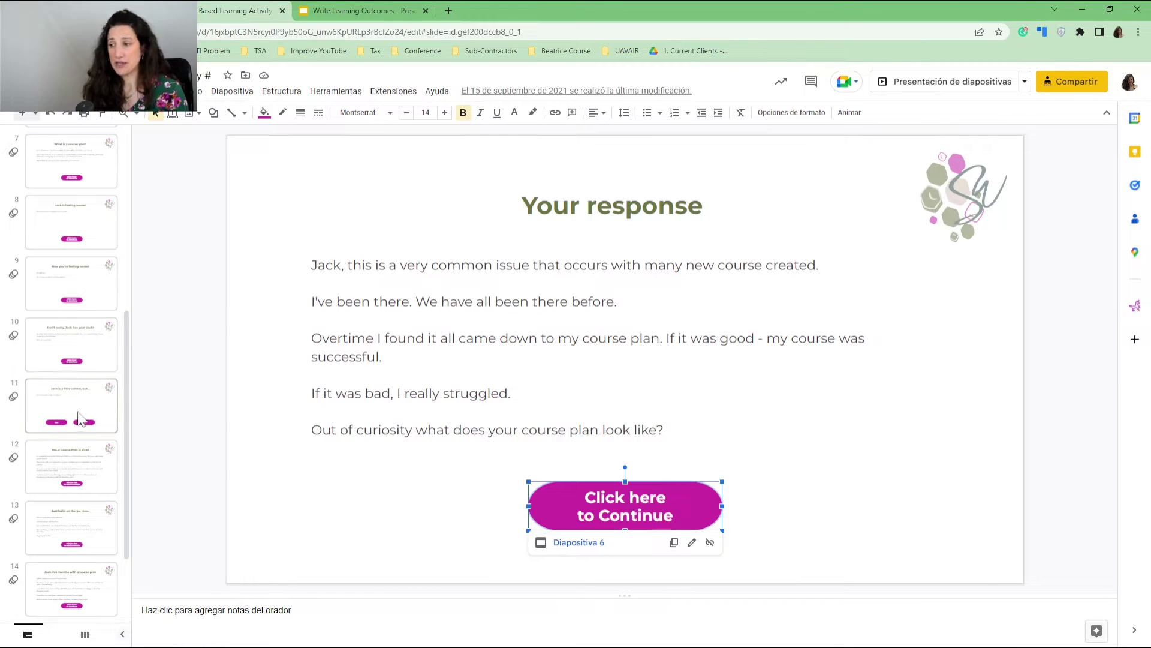
On slide 11, Jack is a little calmer, confirm the Yes button links to slide 12.
{"action": "left_click", "coordinate": [80, 418]}
{"action": "left_click", "coordinate": [520, 491]}
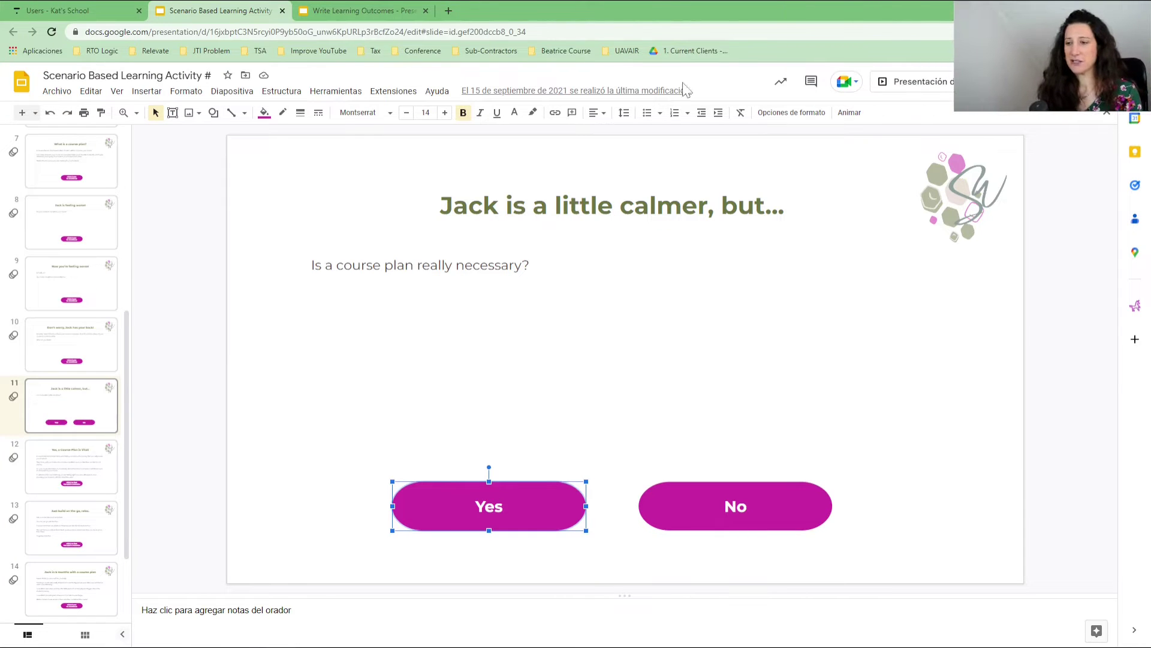
{"action": "left_click", "coordinate": [58, 93]}
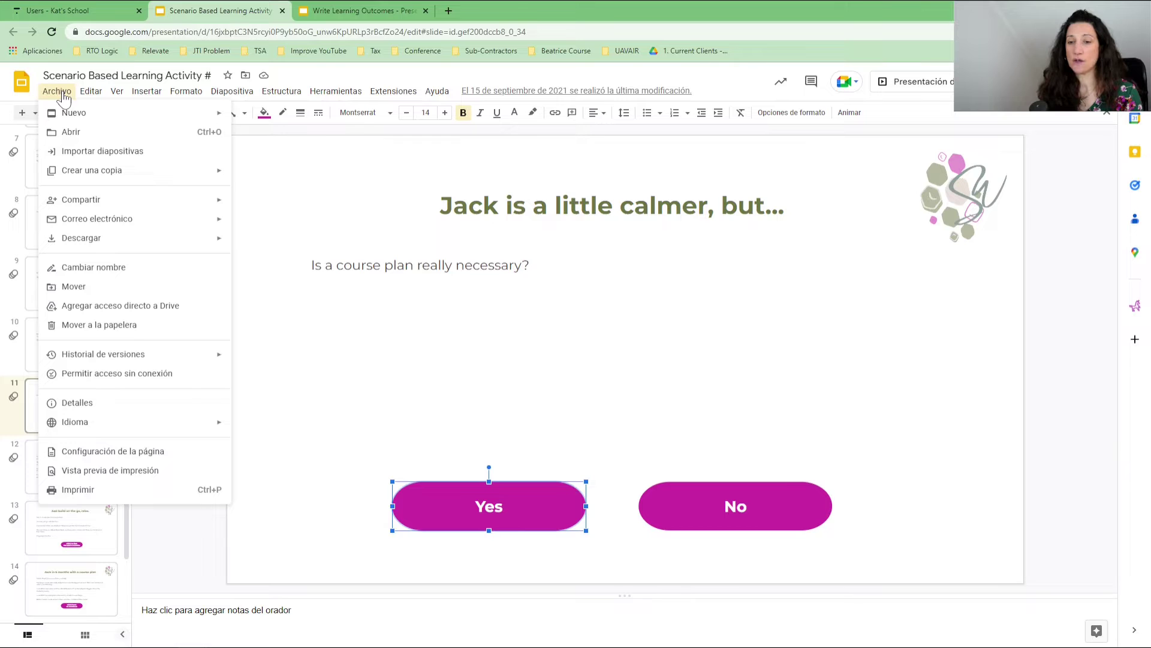
{"action": "mouse_move", "coordinate": [81, 199]}
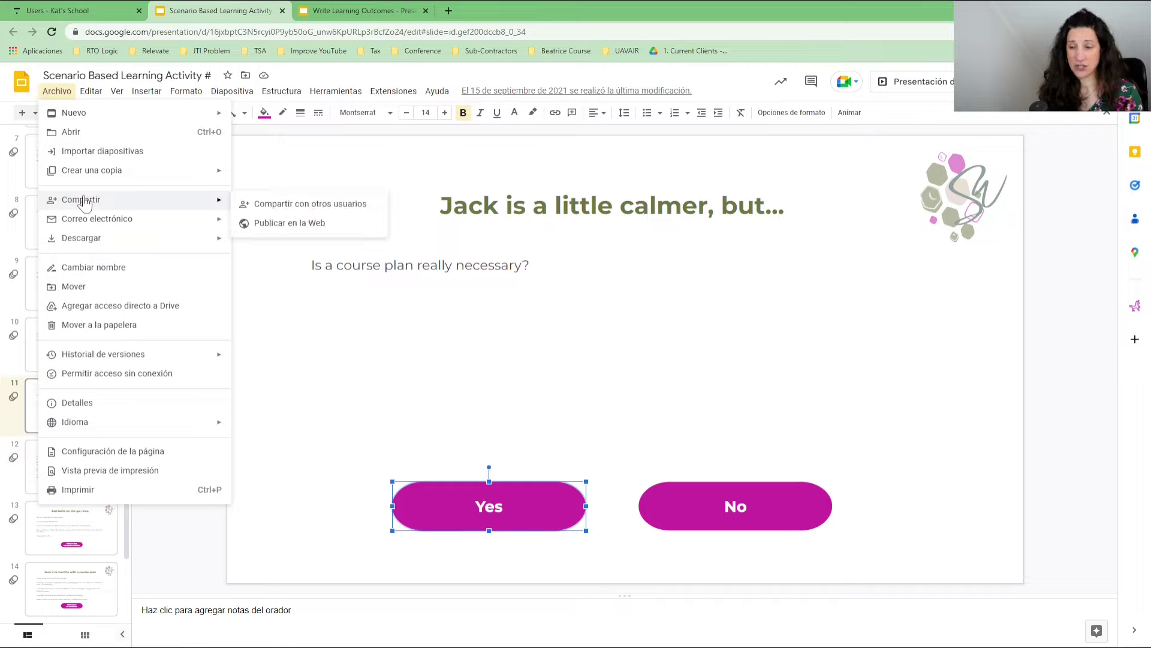
{"action": "key", "text": "Escape"}
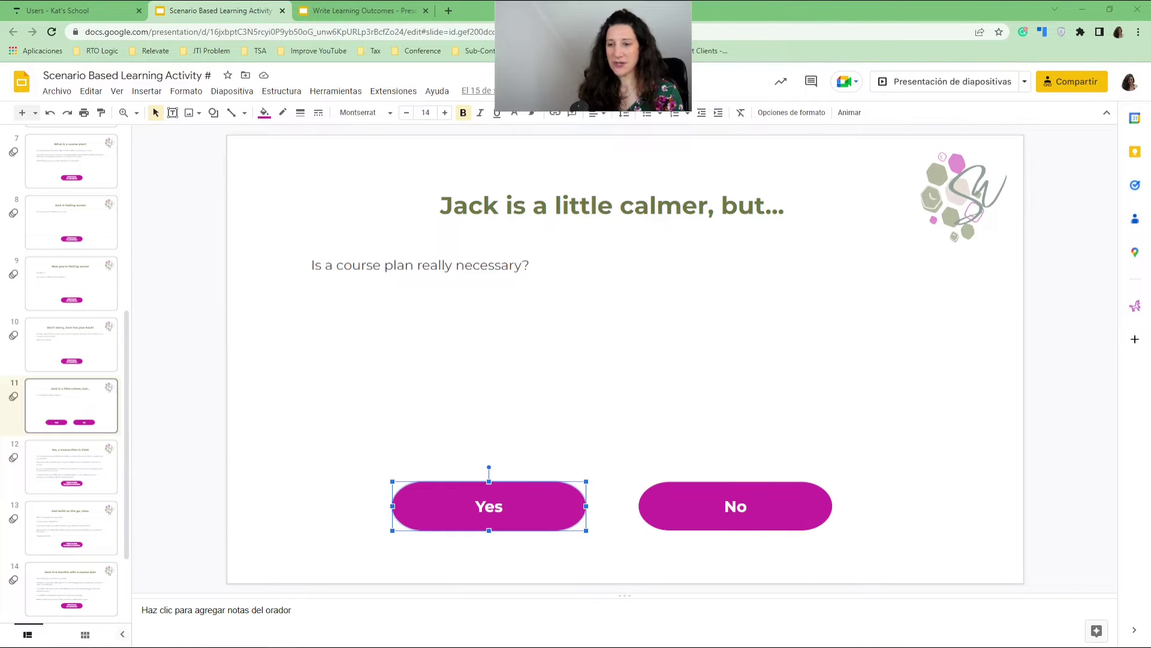
Share the deck so anyone with the link has Lector (viewer) access.
{"action": "left_click", "coordinate": [1076, 90]}
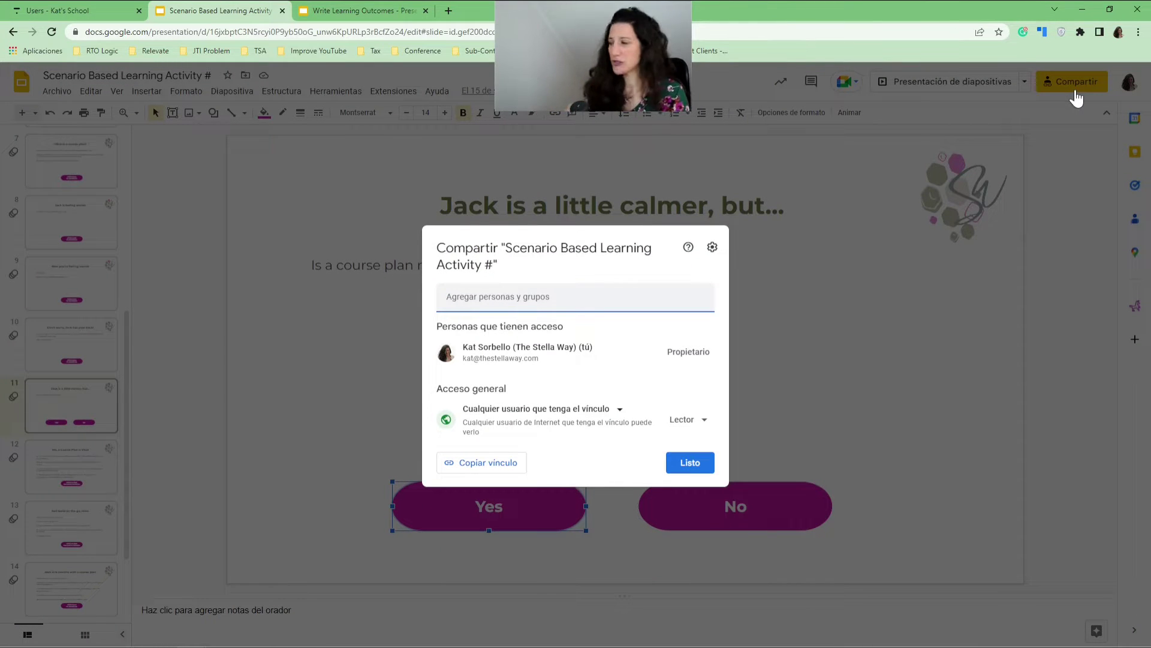
{"action": "left_click", "coordinate": [544, 417]}
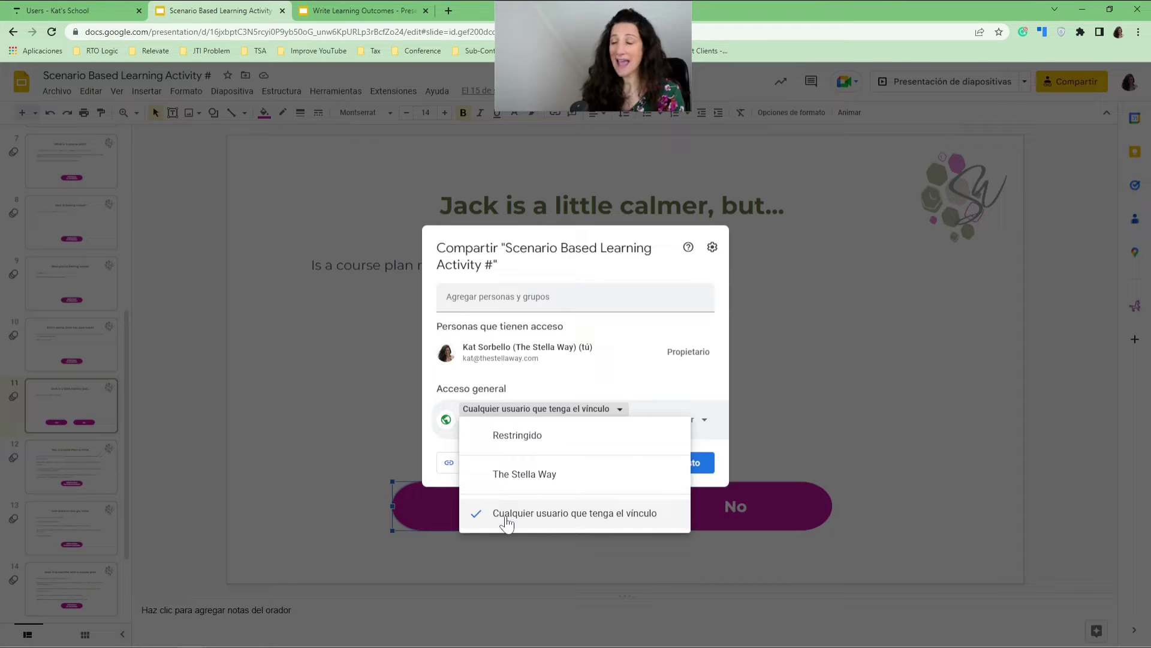
{"action": "left_click", "coordinate": [709, 405]}
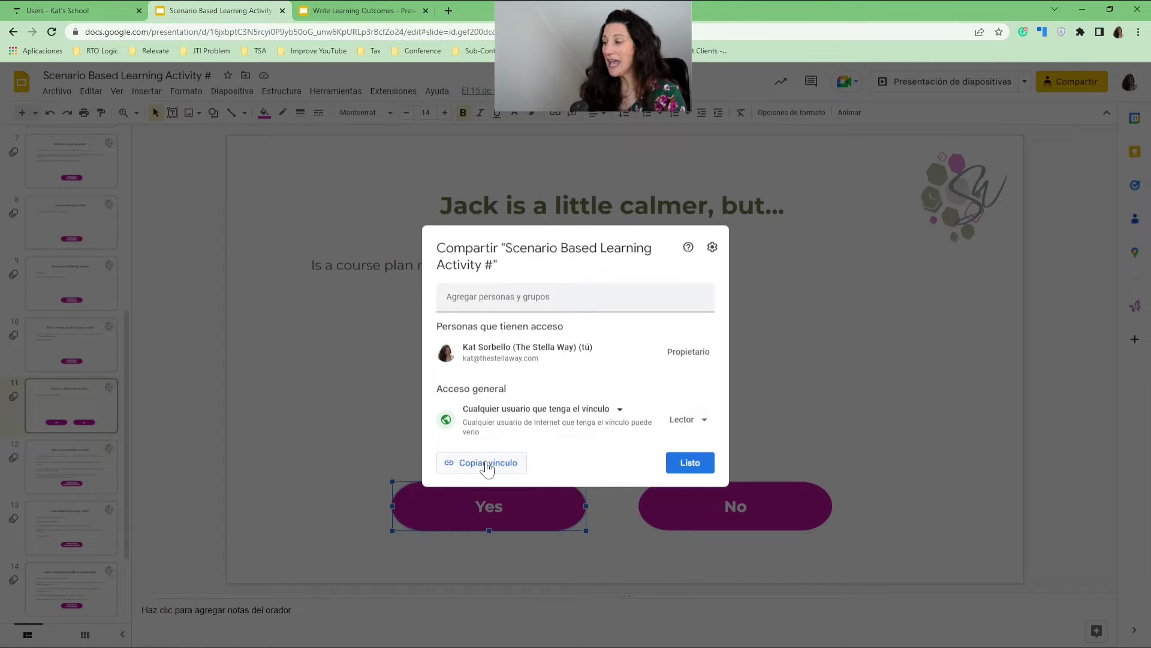
{"action": "left_click", "coordinate": [705, 421]}
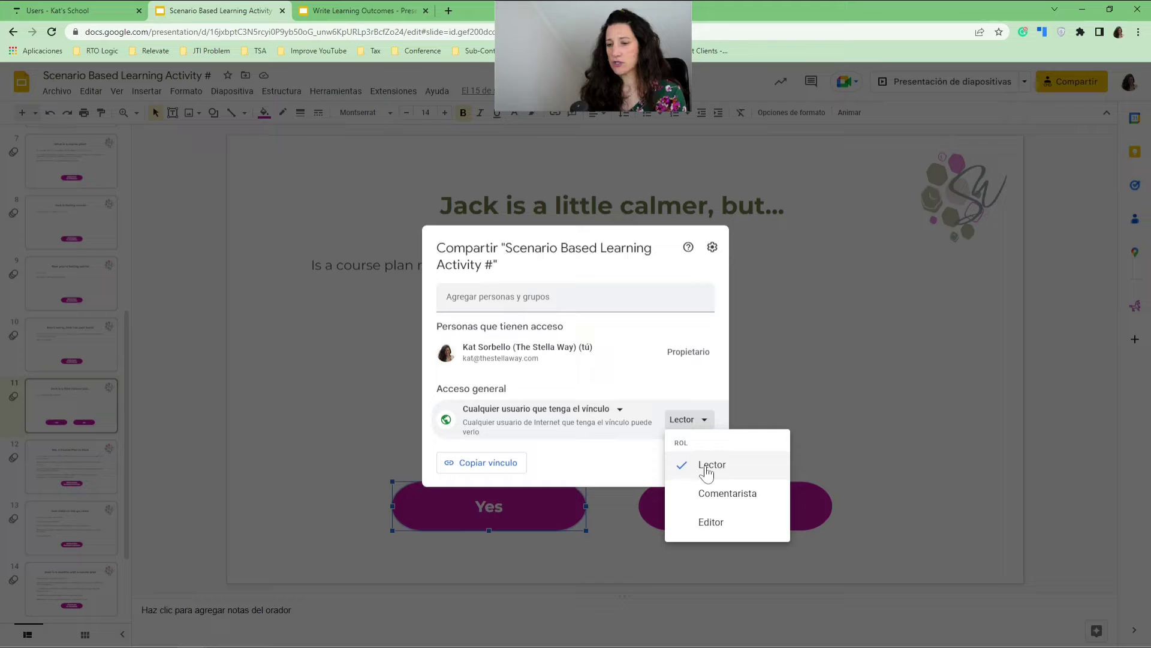
{"action": "left_click", "coordinate": [708, 471]}
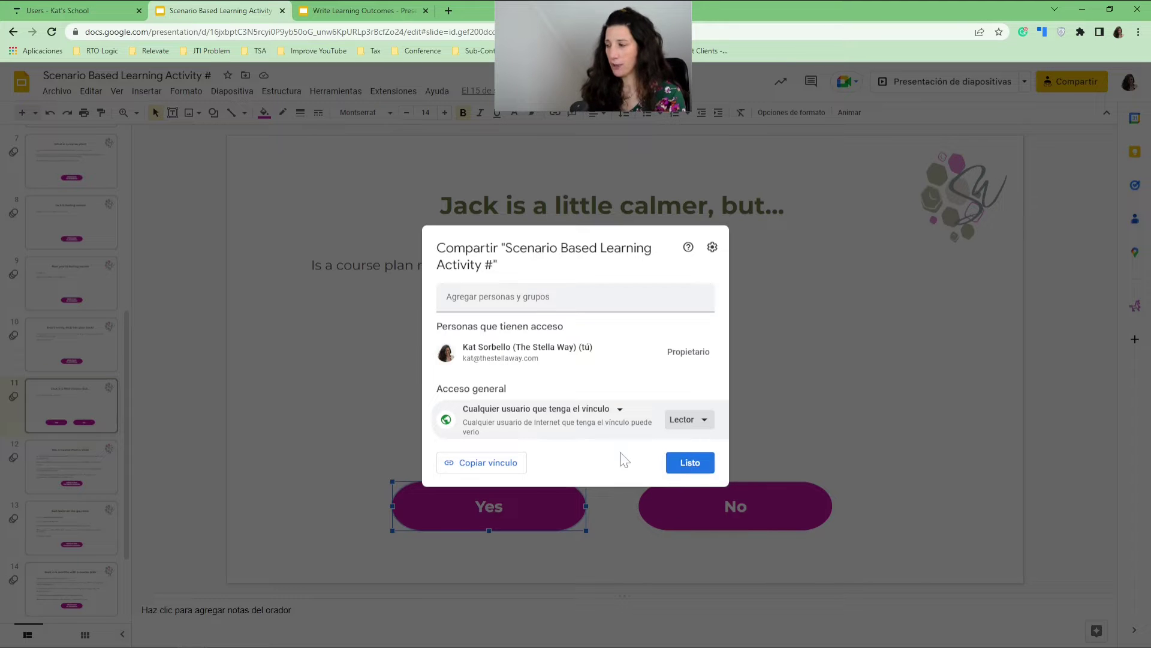
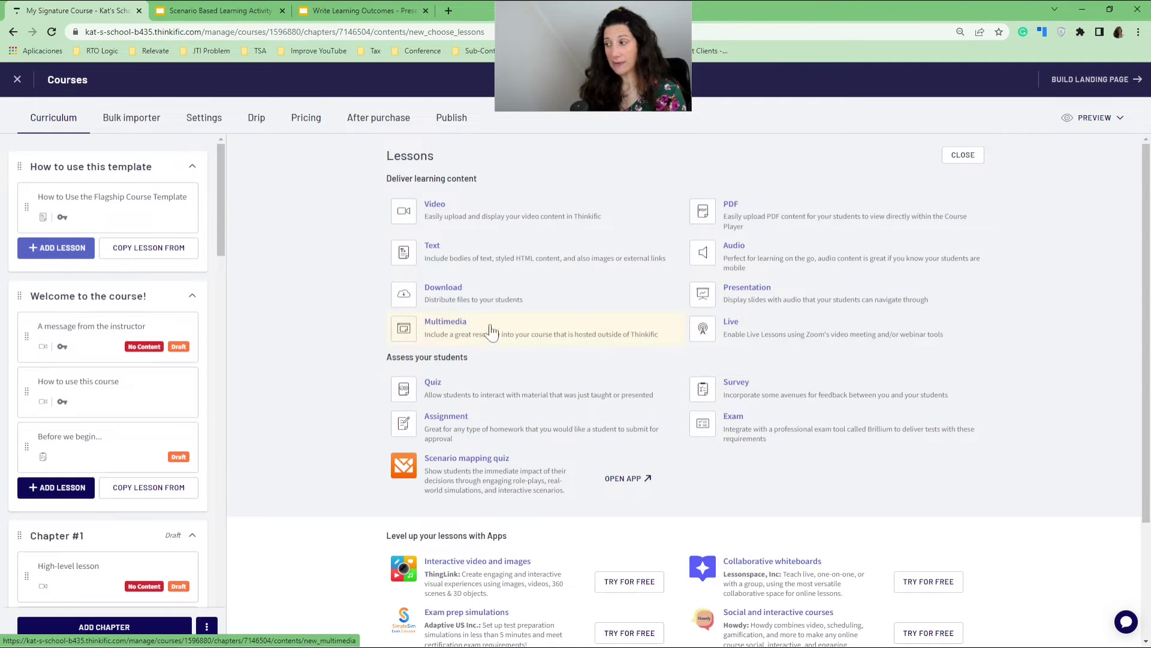
Create a Multimedia lesson with the pasted Google Slides link, titled 'Google Slide - DON'T DO THIS'.
{"action": "left_click", "coordinate": [442, 324]}
{"action": "left_click", "coordinate": [510, 308]}
{"action": "left_click", "coordinate": [684, 219]}
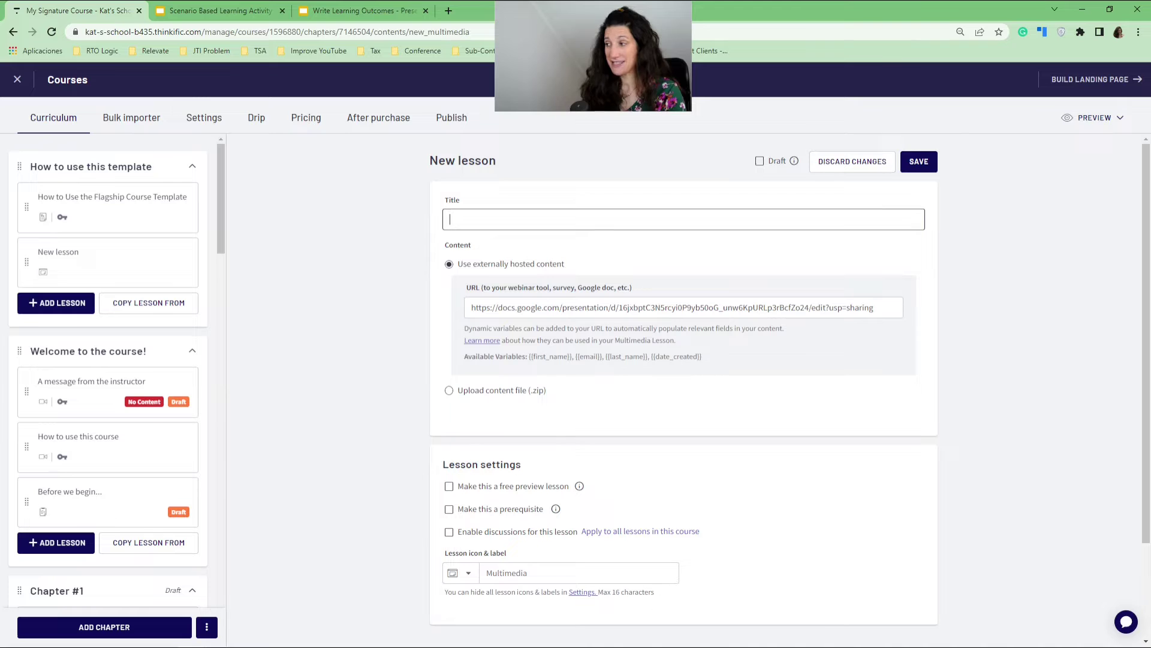
{"action": "type", "text": "Google Slide -"}
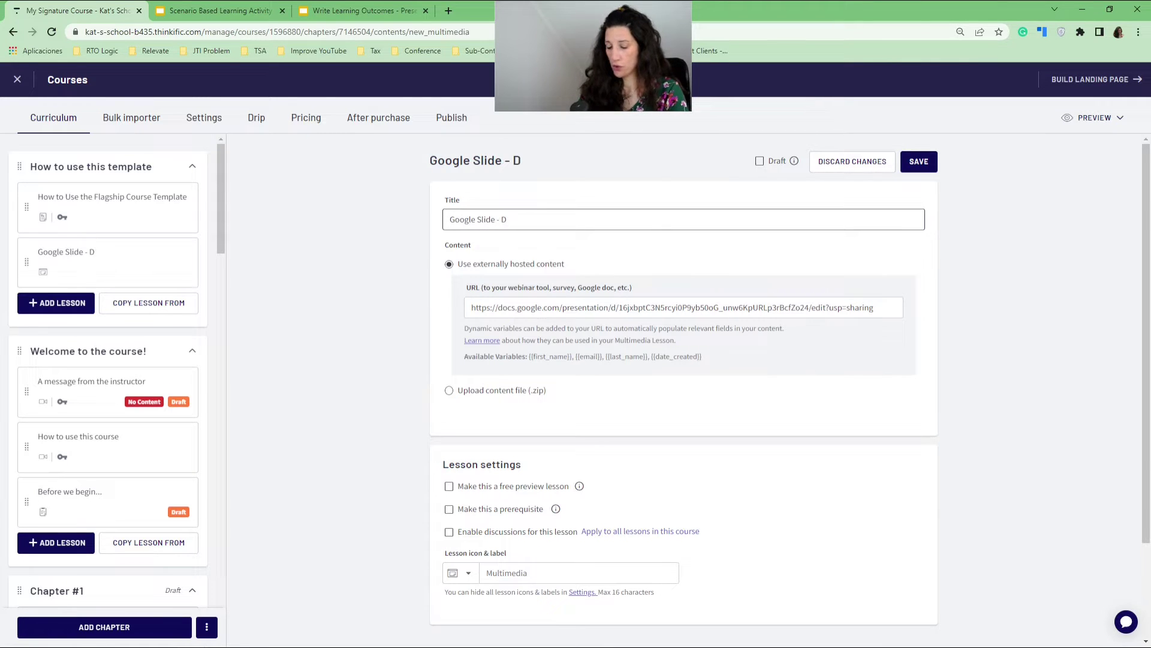
{"action": "type", "text": " DO THIS"}
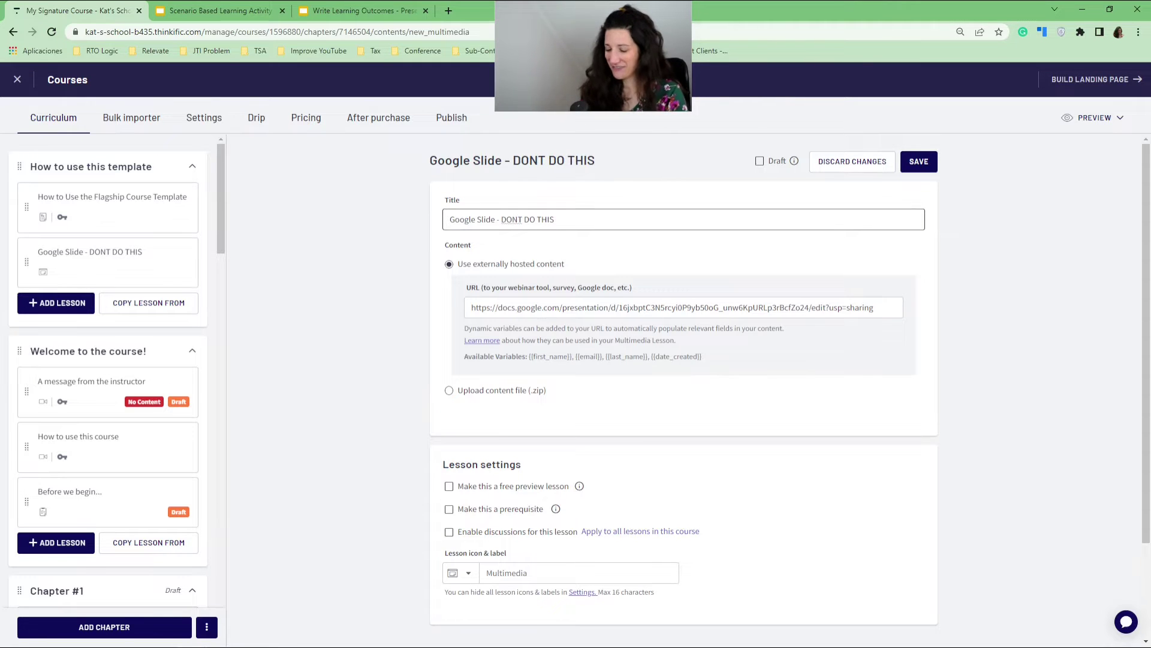
{"action": "type", "text": "'"}
Save the 'Google Slide - DON'T DO THIS' lesson and bring up the course preview options.
{"action": "left_click", "coordinate": [921, 167]}
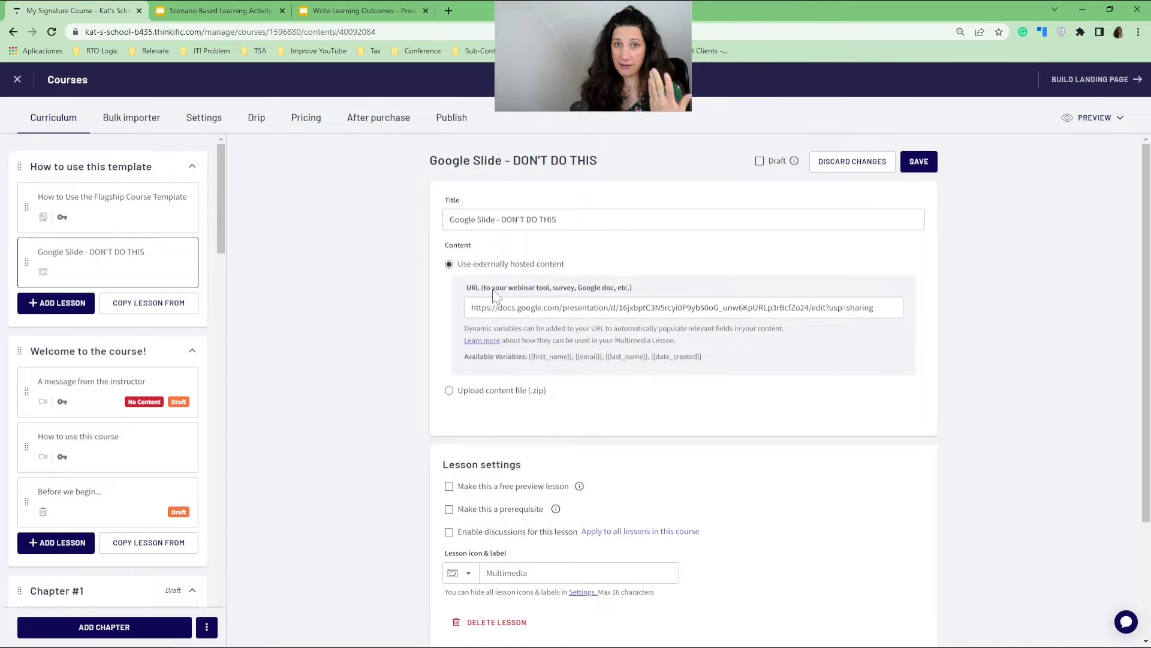
{"action": "left_click", "coordinate": [1095, 117]}
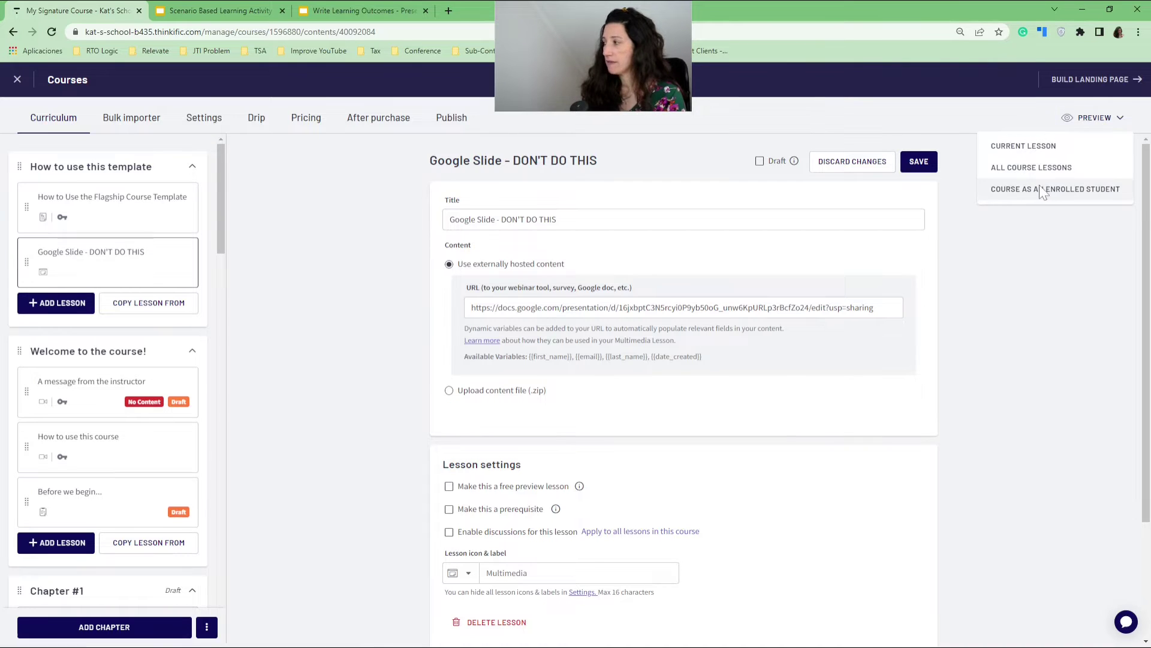
Preview the course as an enrolled student and present the Google Slide lesson full-screen.
{"action": "left_click", "coordinate": [1043, 188]}
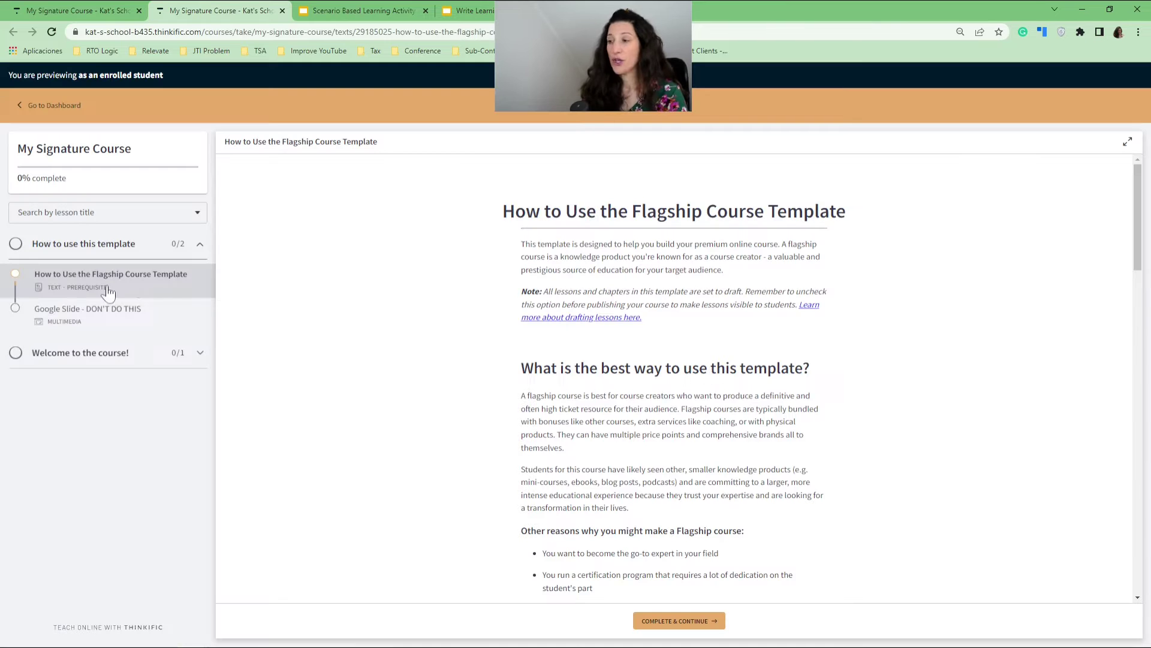
{"action": "left_click", "coordinate": [79, 316]}
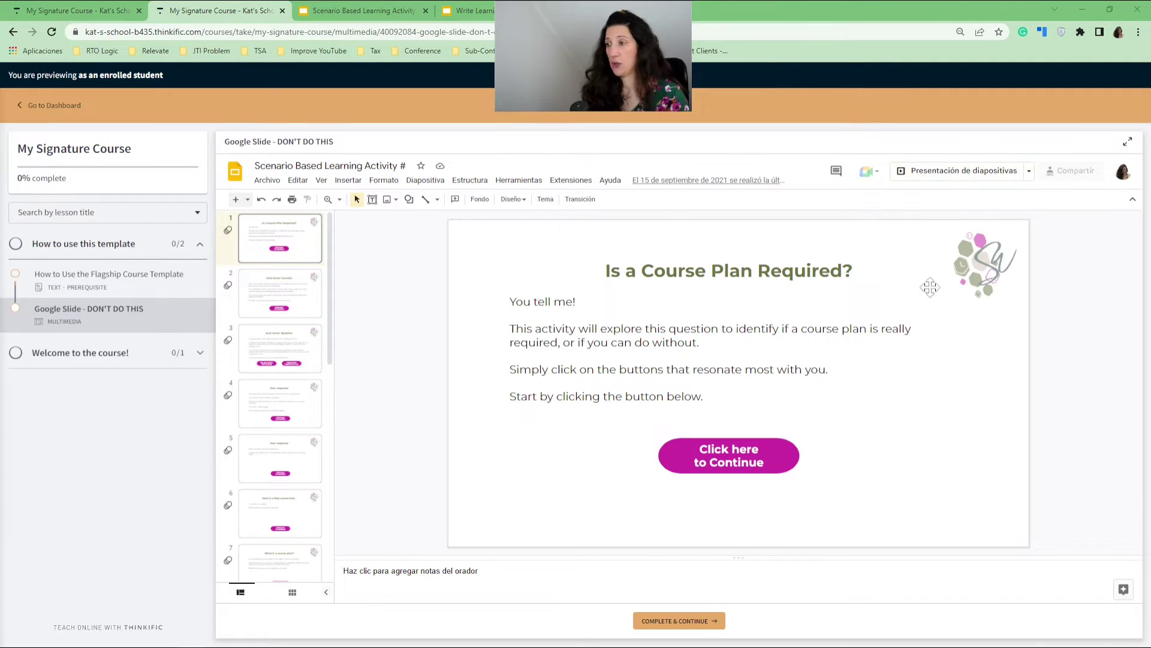
{"action": "key", "text": "ctrl+Return"}
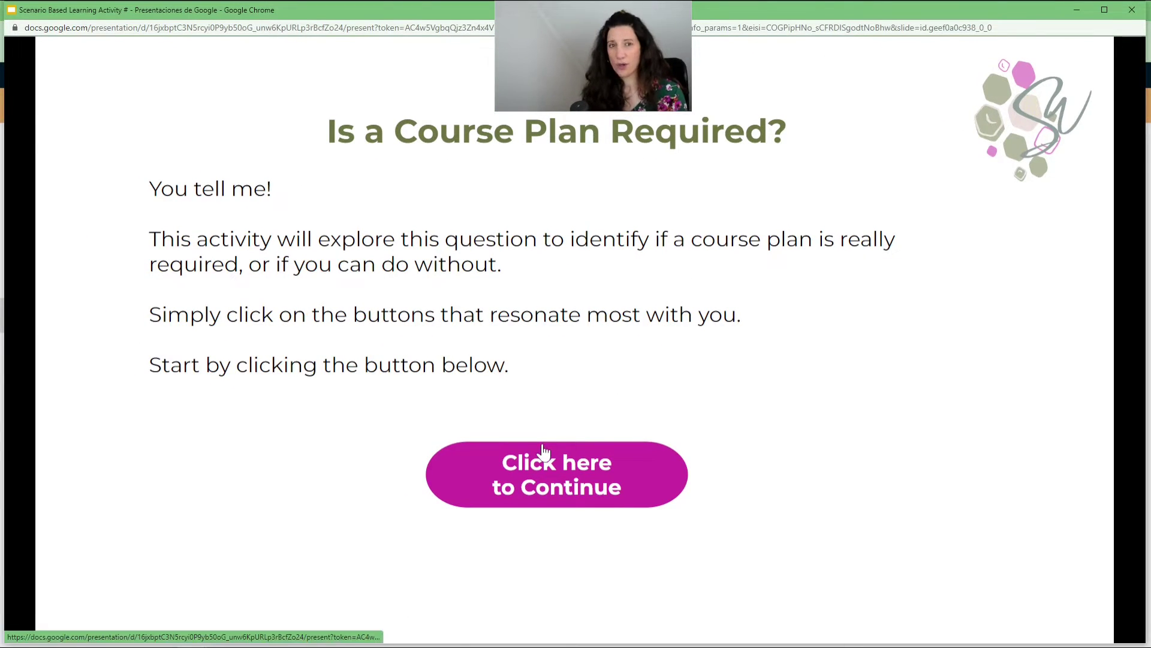
{"action": "left_click", "coordinate": [1134, 10]}
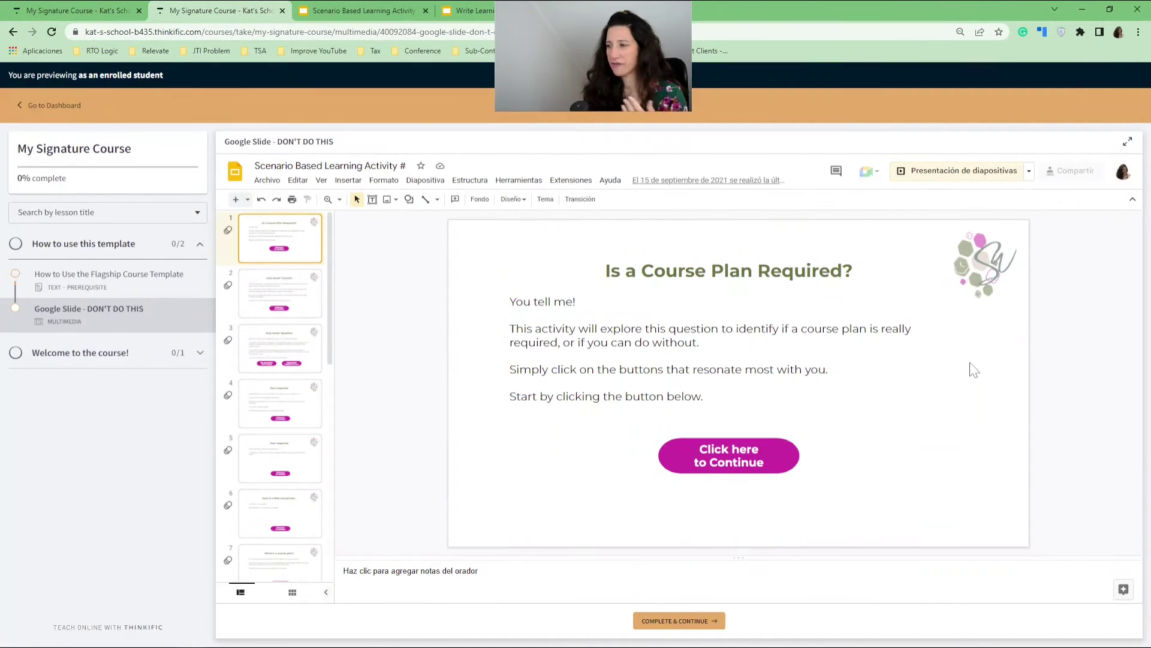
Step through slides 2 to 4 of the activity, then move to the Write Learning Outcomes presentation.
{"action": "left_click", "coordinate": [282, 306]}
{"action": "left_click", "coordinate": [282, 348]}
{"action": "left_click", "coordinate": [285, 386]}
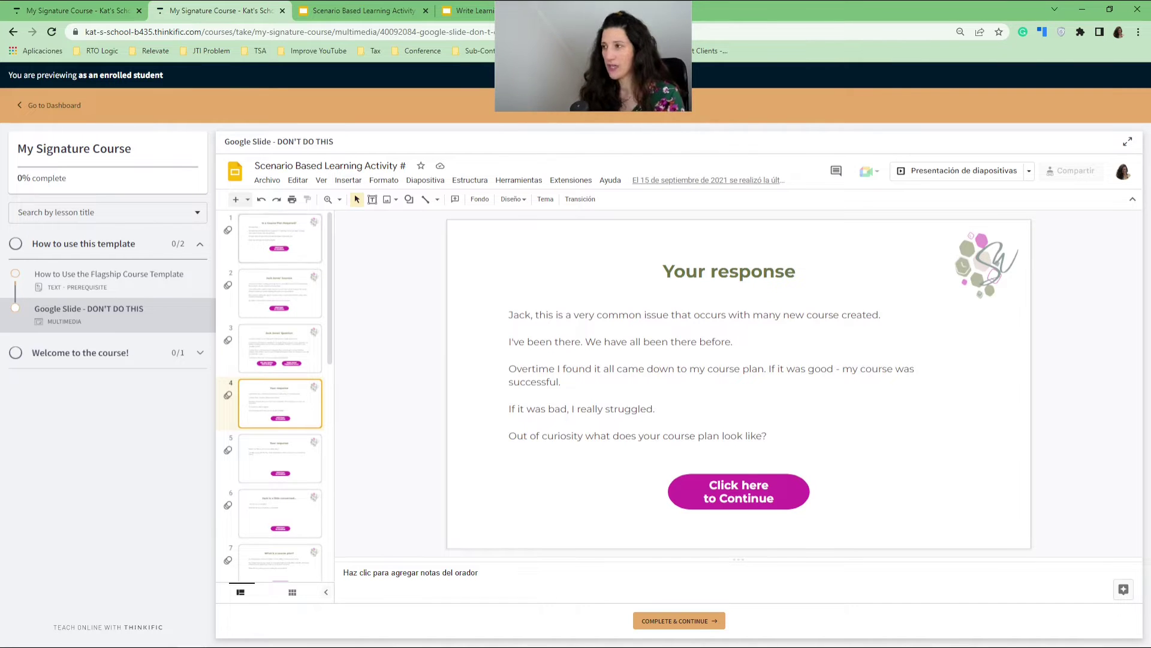
{"action": "left_click", "coordinate": [469, 9]}
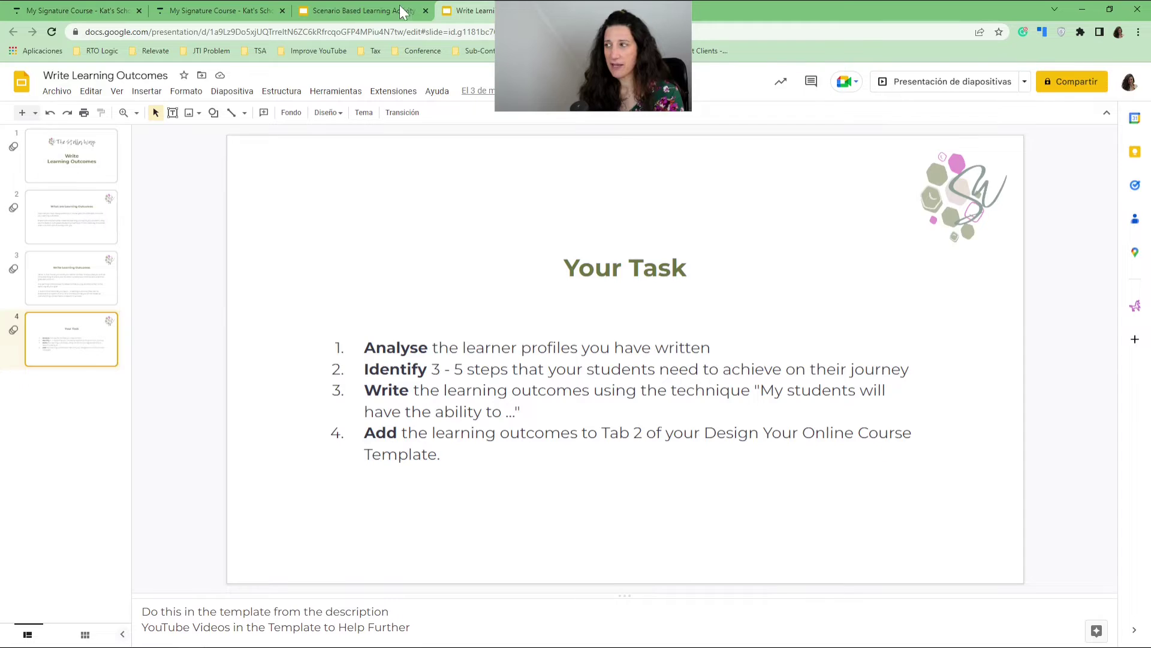
Check the Scenario Based Learning Activity # sharing settings (anyone with the link can view) and close them.
{"action": "left_click", "coordinate": [364, 11]}
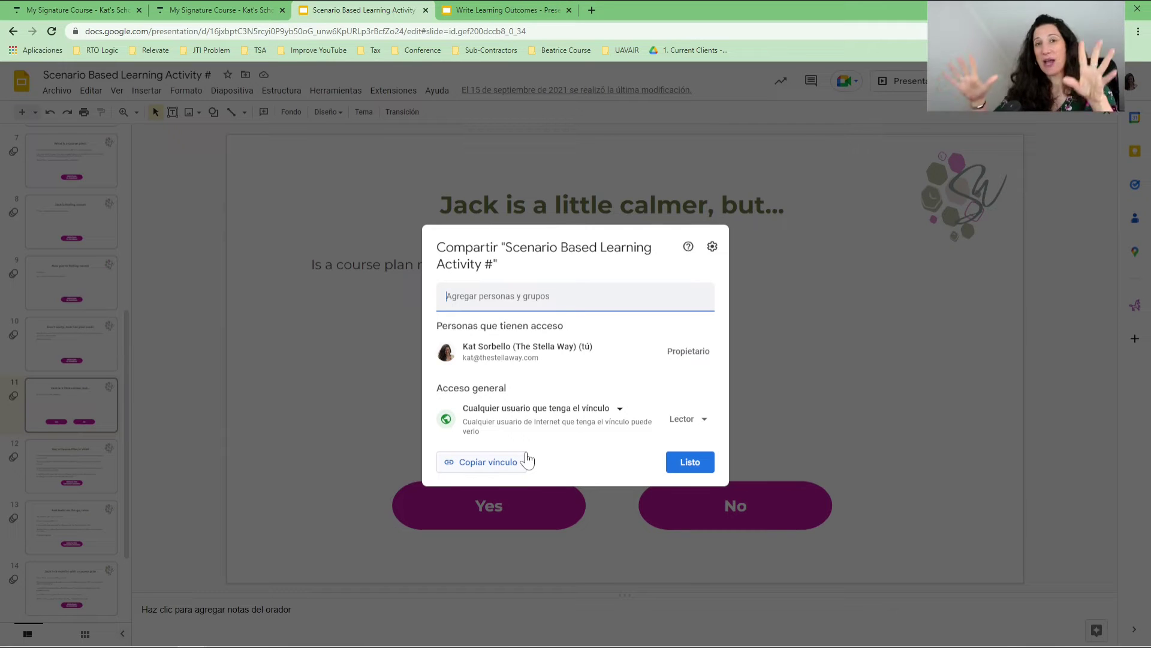
{"action": "left_click", "coordinate": [885, 328]}
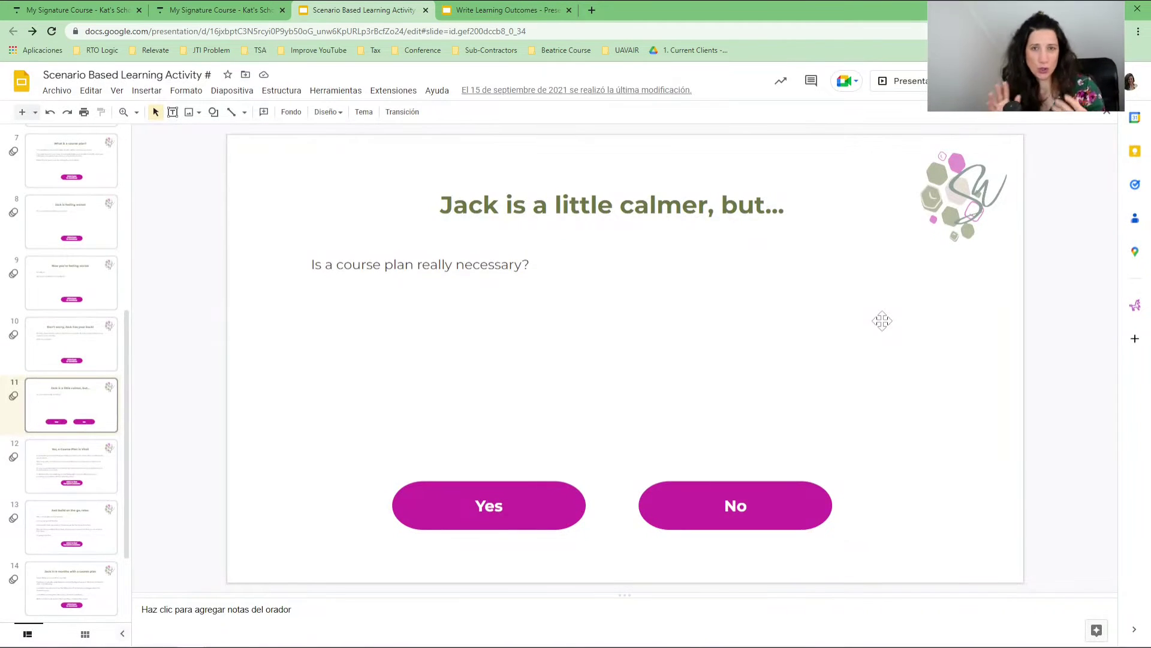
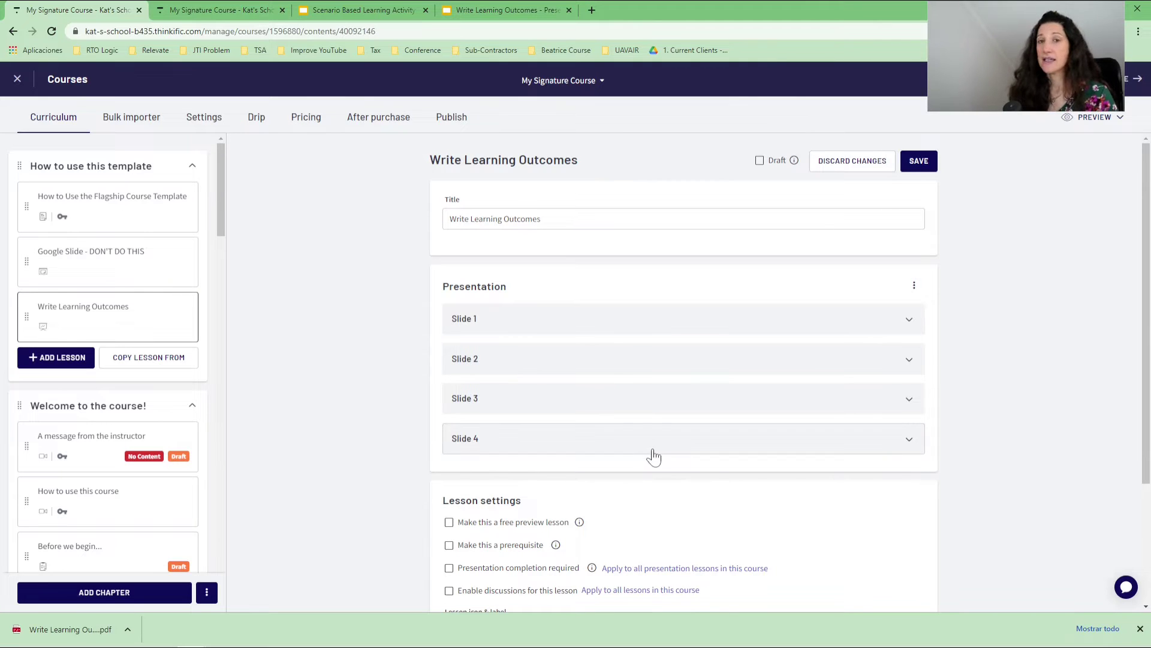
Attach the 13-second wav narration to Slide 1, then preview the course as an enrolled student.
{"action": "left_click", "coordinate": [540, 321]}
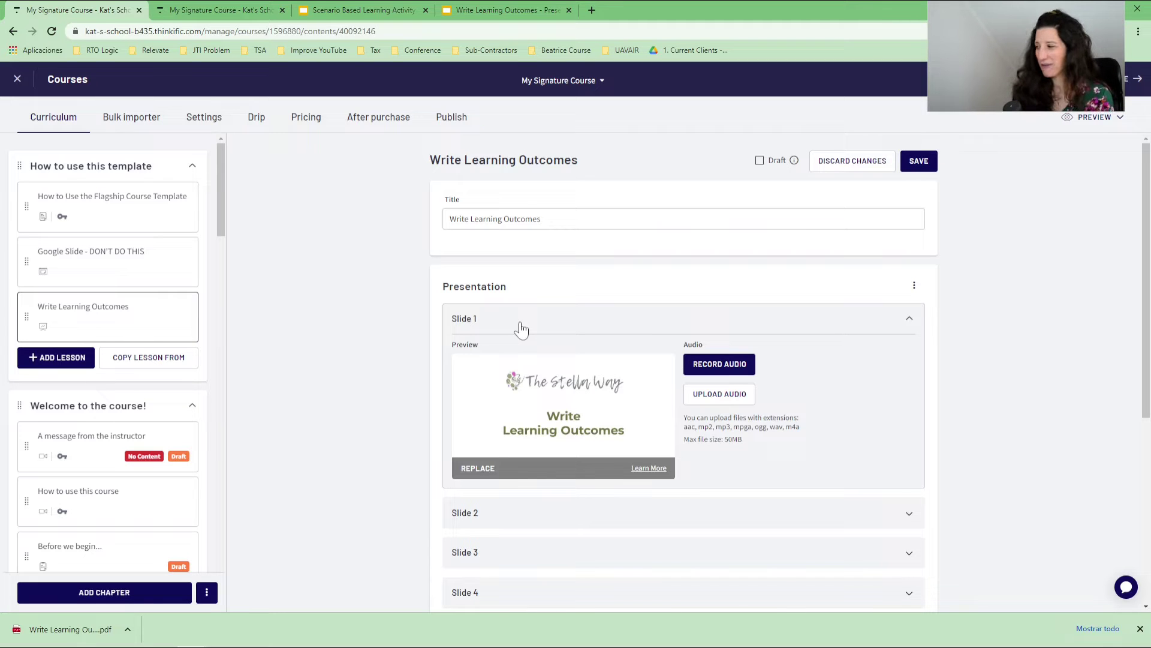
{"action": "scroll", "coordinate": [843, 450], "scroll_direction": "down", "scroll_amount": 1}
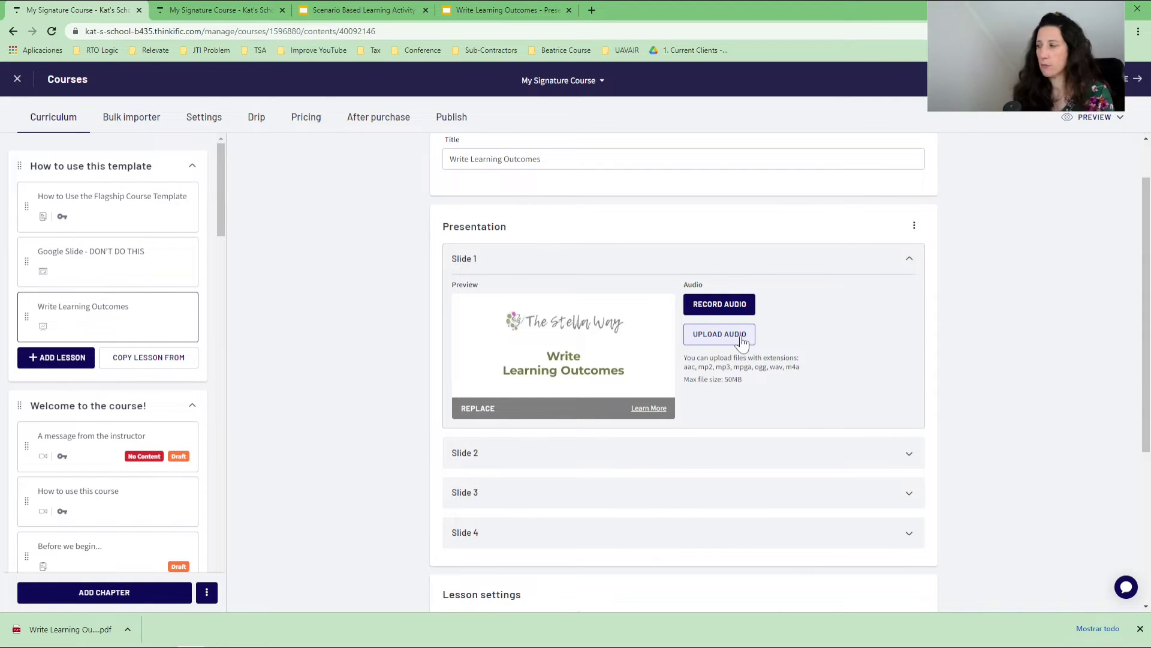
{"action": "left_click", "coordinate": [1095, 117]}
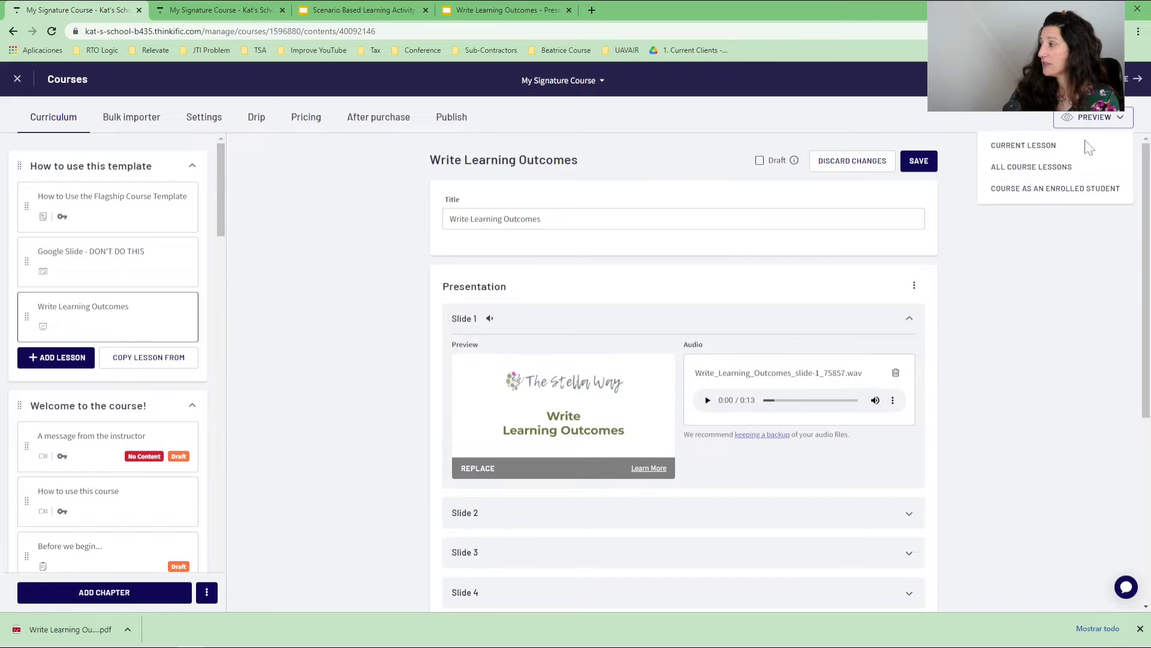
{"action": "left_click", "coordinate": [1060, 190]}
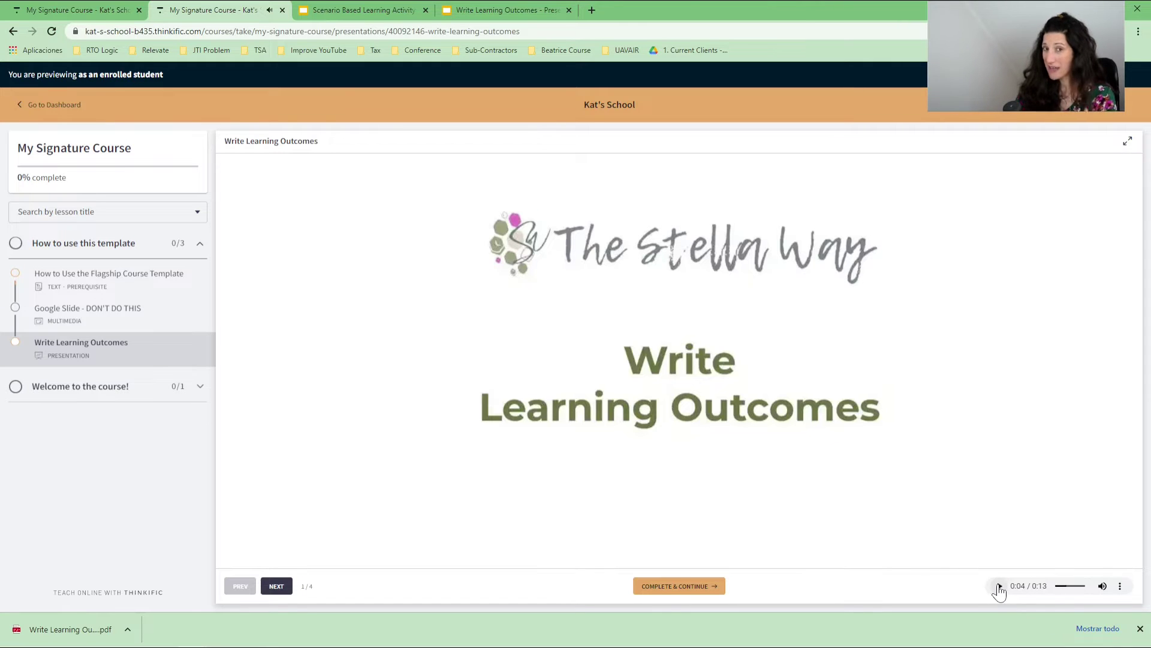
Advance the student preview to slide 3, then bring up the Scenario Based Learning Activity deck.
{"action": "left_click", "coordinate": [274, 586]}
{"action": "left_click", "coordinate": [274, 586]}
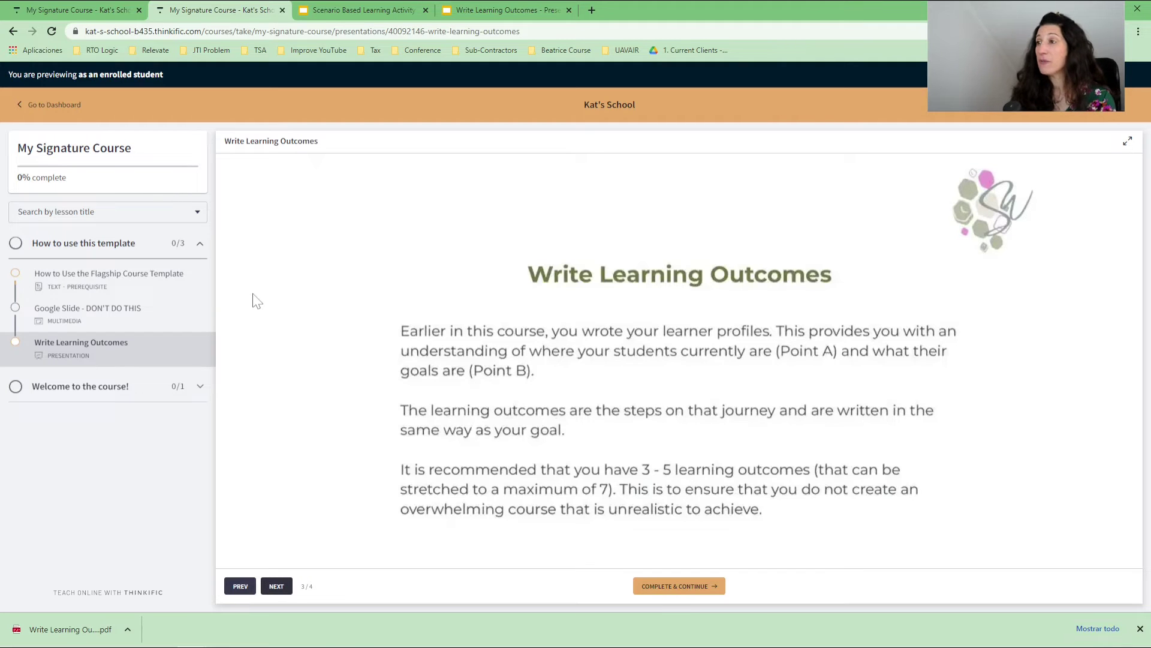
{"action": "left_click", "coordinate": [391, 9]}
{"action": "scroll", "coordinate": [88, 223], "scroll_direction": "up", "scroll_amount": 5}
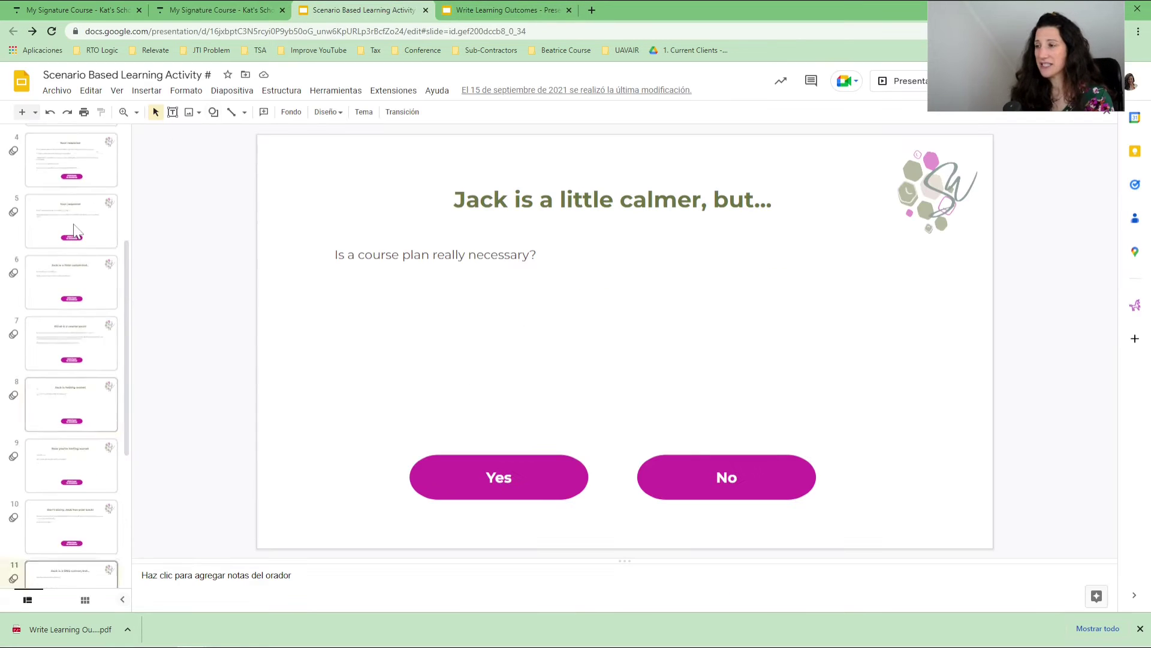
Download the Scenario Based Learning Activity deck as a PDF document.
{"action": "left_click", "coordinate": [57, 91]}
{"action": "mouse_move", "coordinate": [90, 236]}
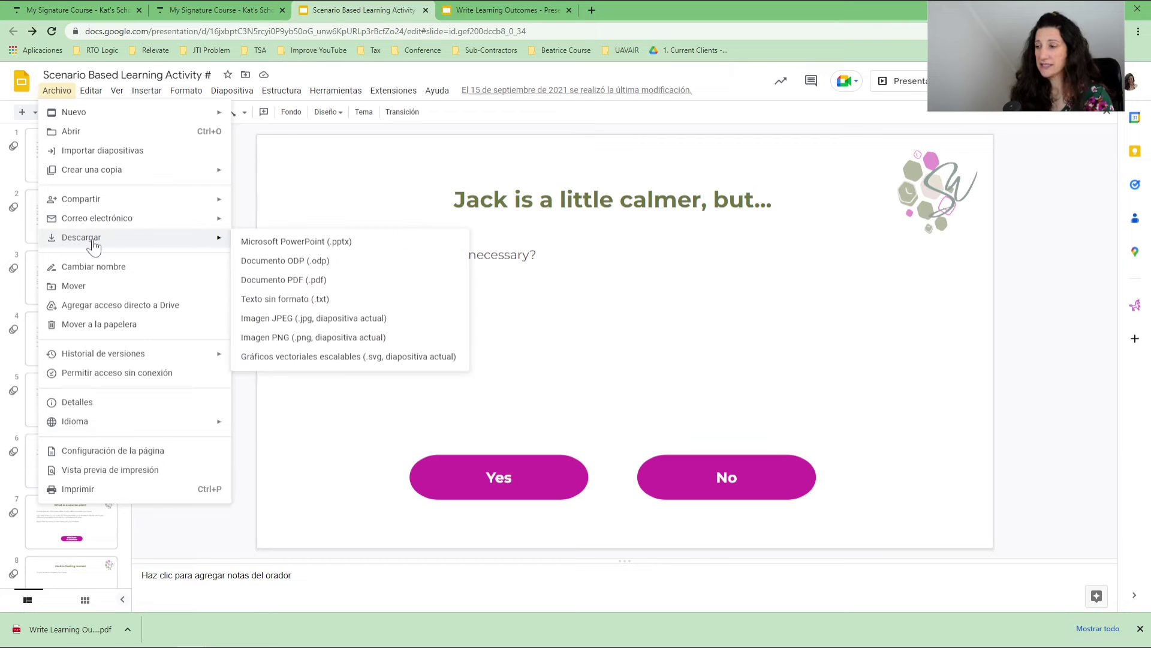
{"action": "left_click", "coordinate": [303, 260]}
Open the 16-page PDF and test its Continue and answer links through page 7.
{"action": "left_click", "coordinate": [57, 630]}
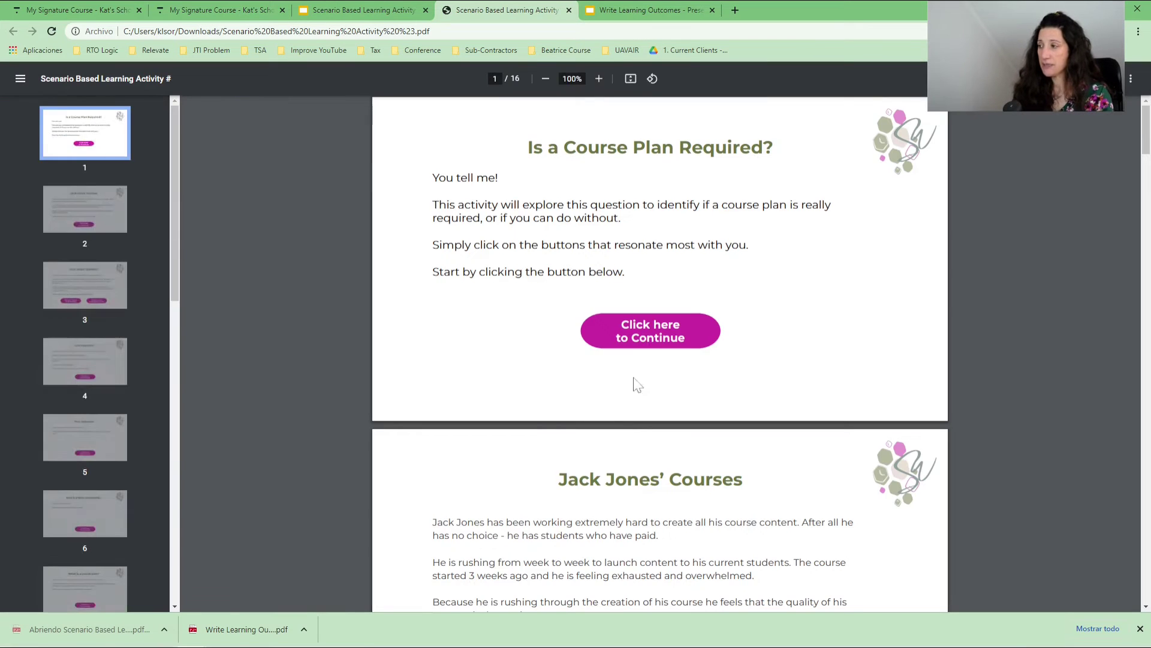
{"action": "left_click", "coordinate": [651, 342]}
{"action": "left_click", "coordinate": [651, 367]}
{"action": "left_click", "coordinate": [584, 376]}
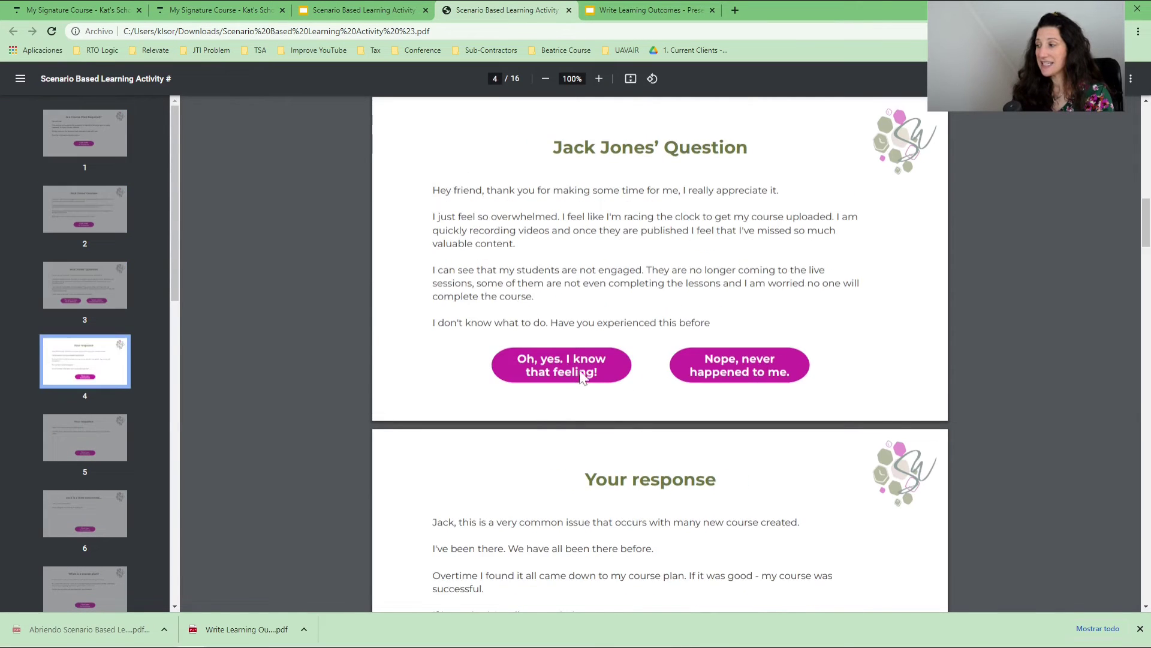
{"action": "left_click", "coordinate": [658, 369]}
{"action": "left_click", "coordinate": [656, 367]}
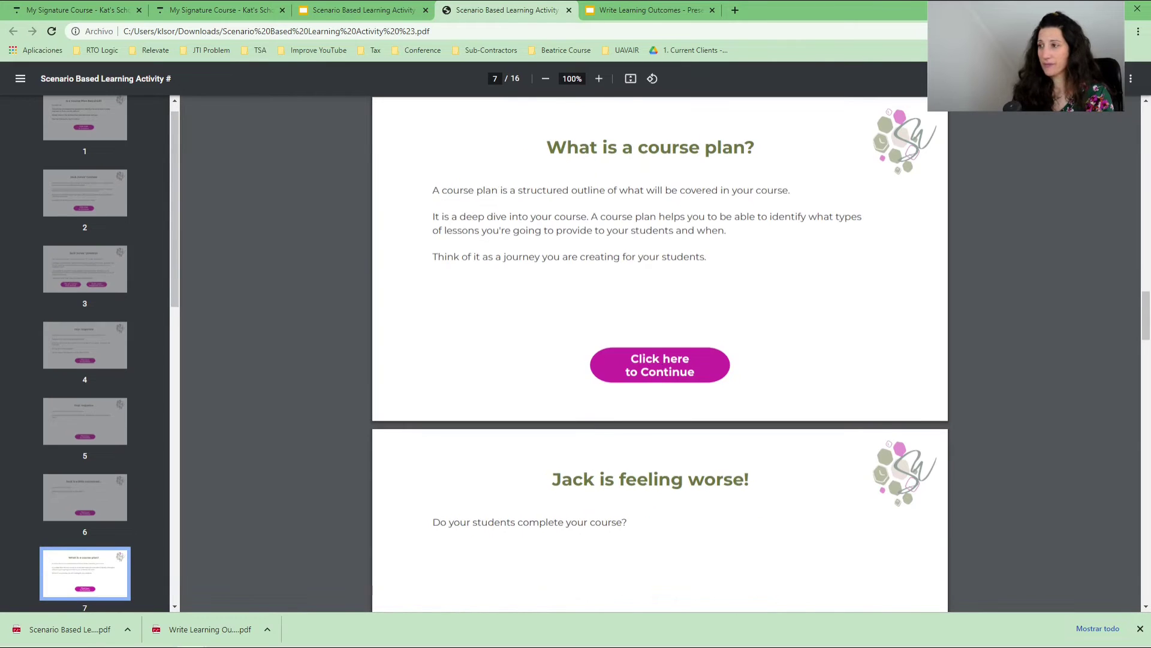
{"action": "left_click", "coordinate": [84, 12]}
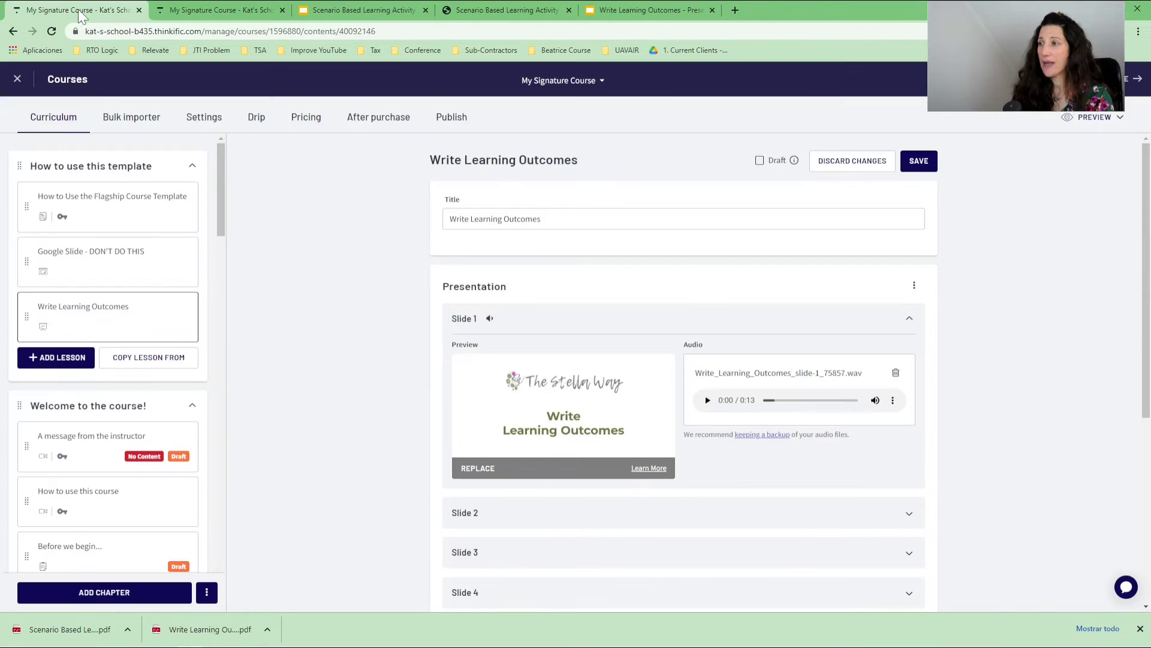
Add a presentation lesson from the scenario PDF, retitle it 'Scenario Activity', and save it.
{"action": "left_click", "coordinate": [49, 360]}
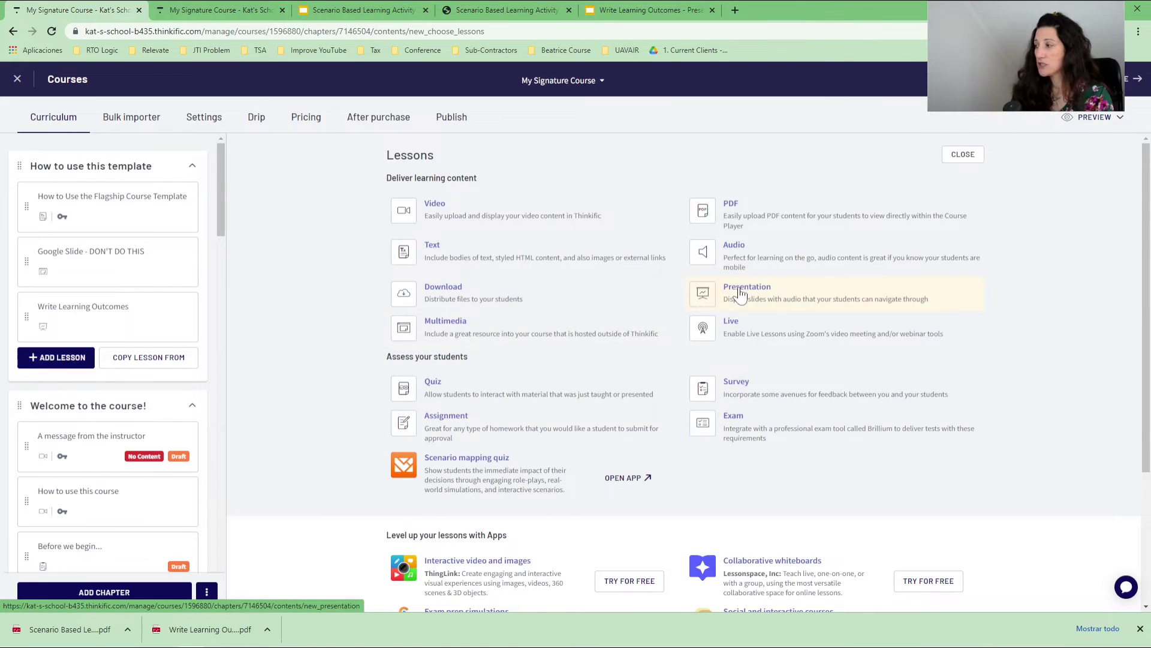
{"action": "left_click", "coordinate": [736, 293]}
{"action": "left_click", "coordinate": [660, 305]}
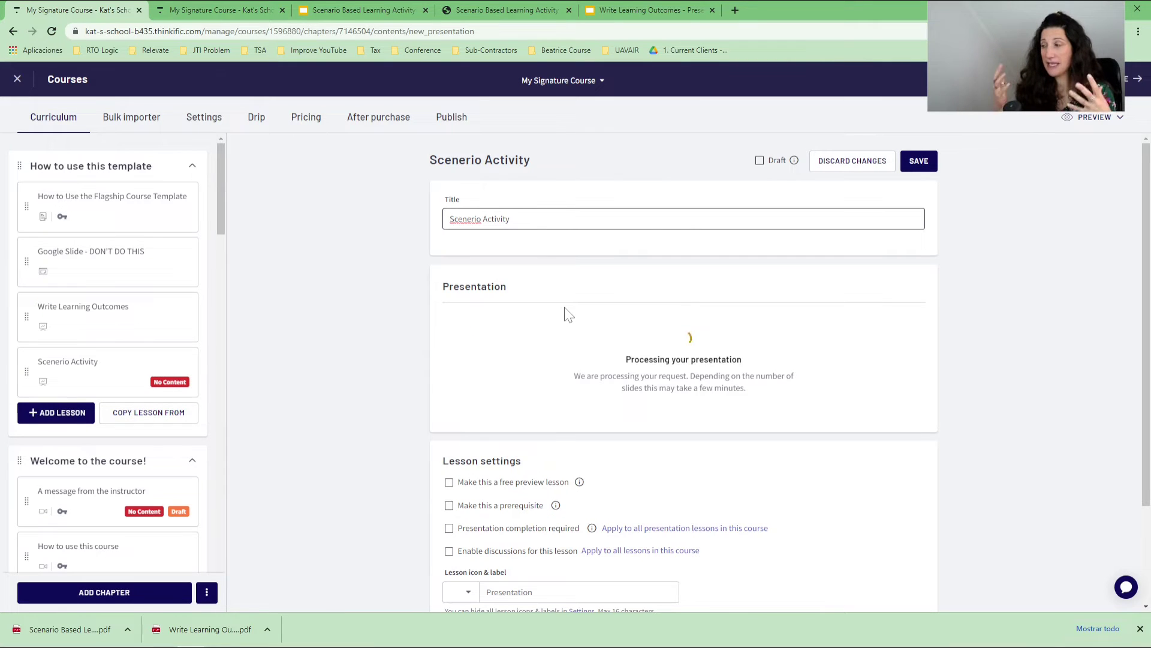
{"action": "double_click", "coordinate": [466, 219]}
{"action": "type", "text": "Scenario"}
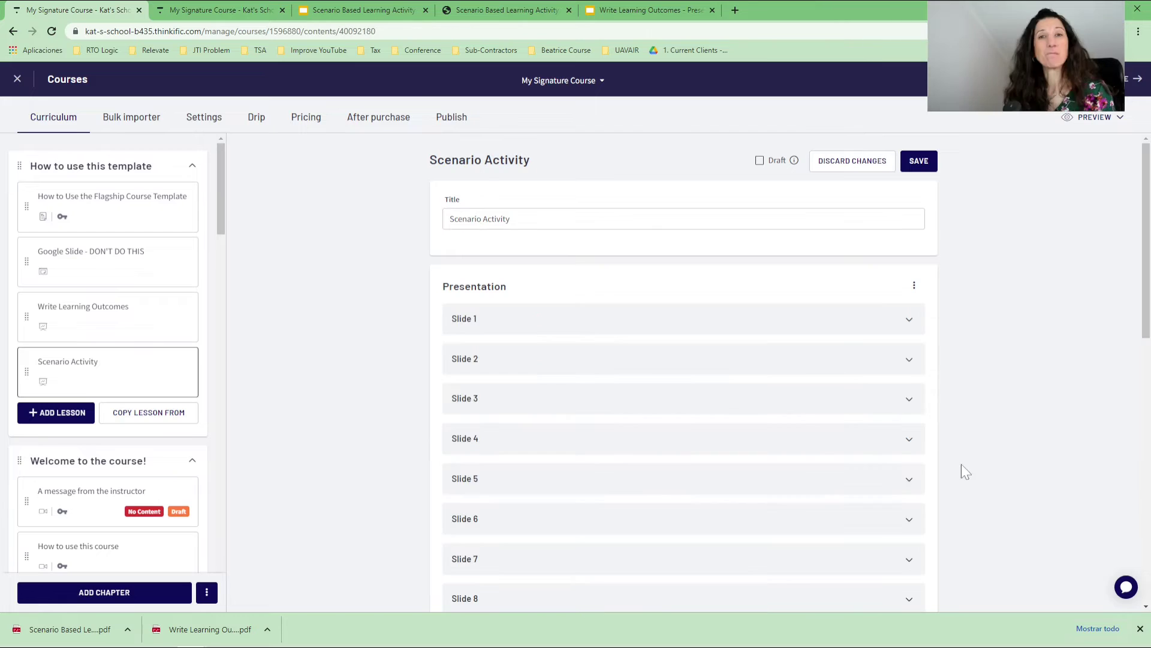
{"action": "left_click", "coordinate": [899, 323]}
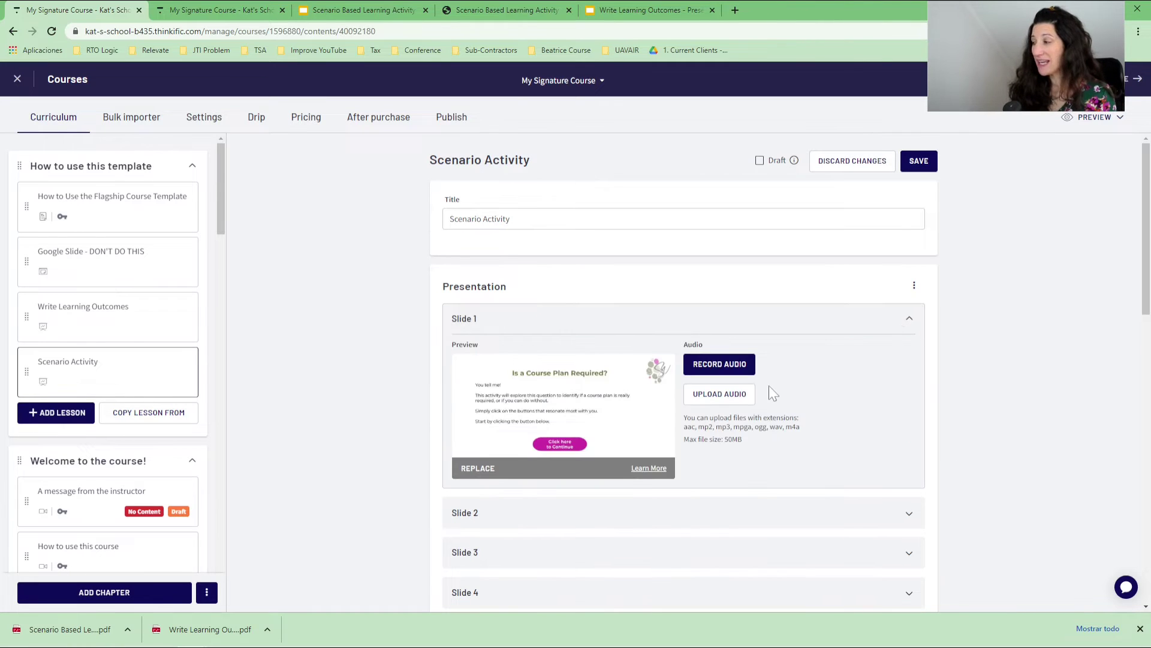
{"action": "left_click", "coordinate": [916, 169]}
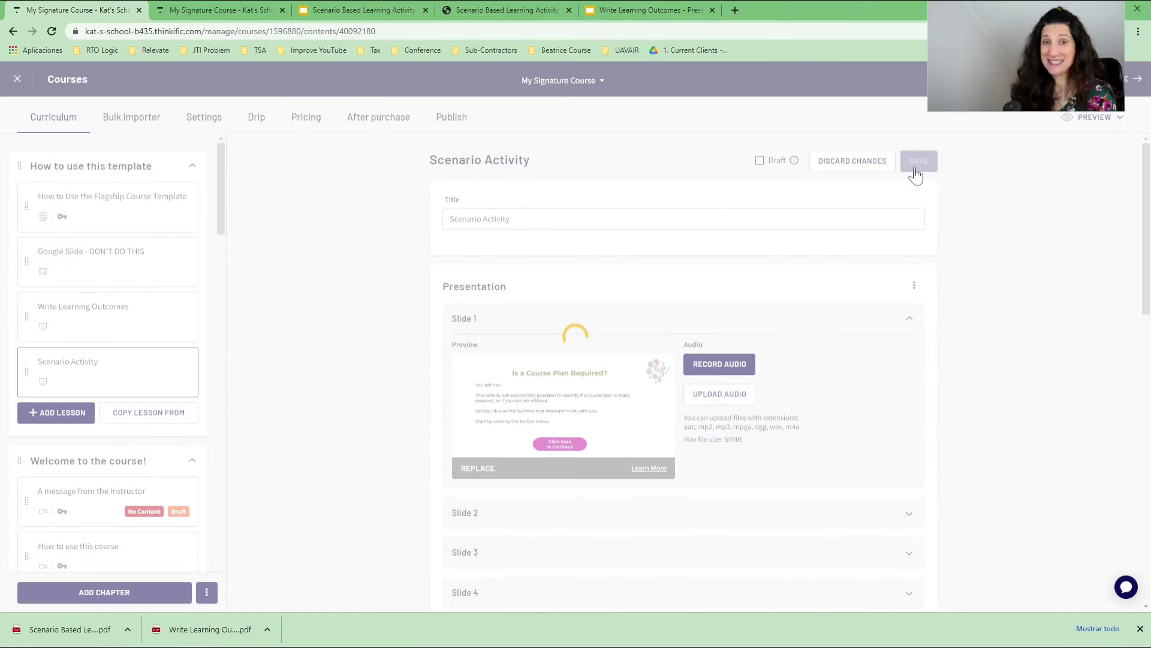
{"action": "left_click", "coordinate": [198, 10]}
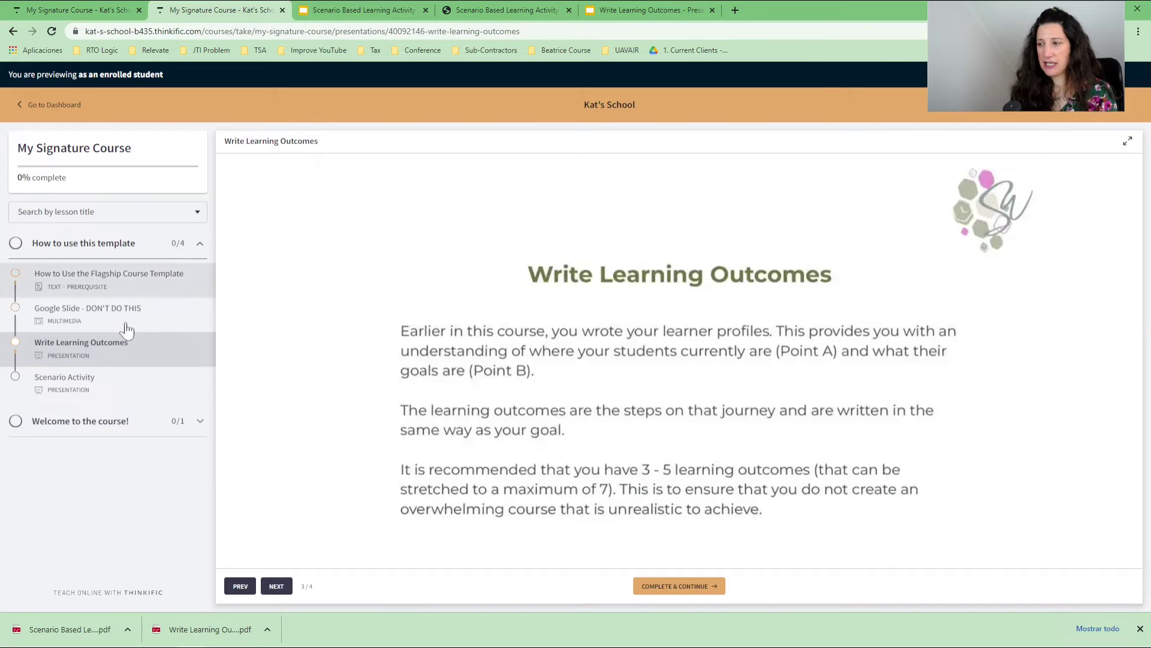
View Scenario Activity's second slide in the student preview and compare it with Write Learning Outcomes.
{"action": "left_click", "coordinate": [73, 384]}
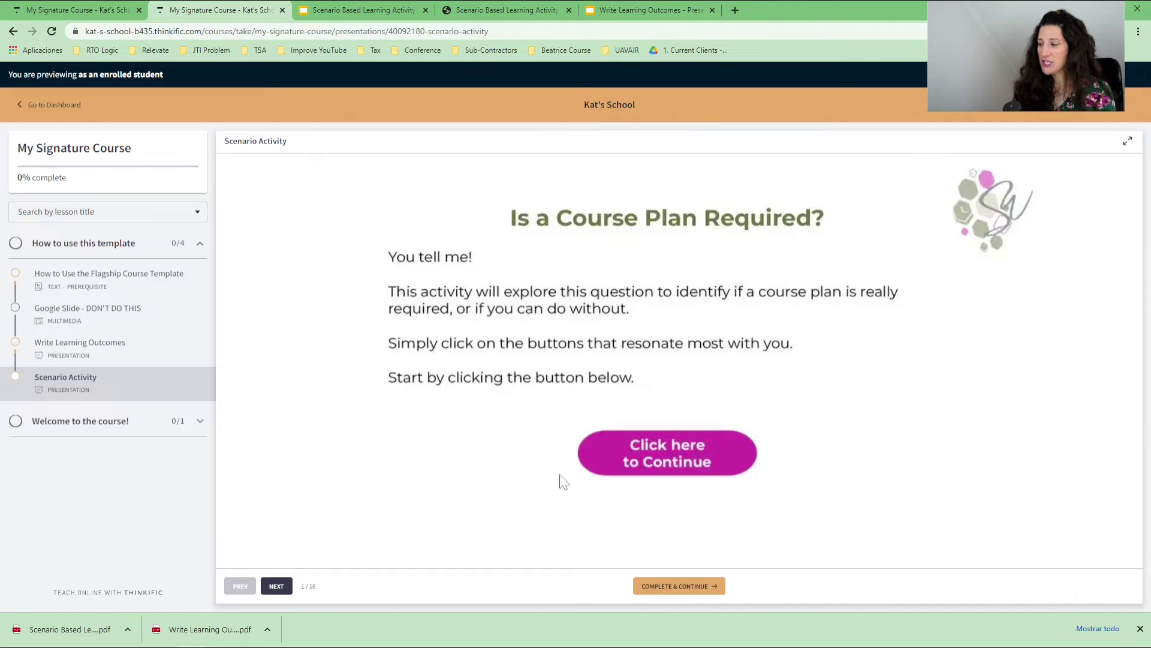
{"action": "left_click", "coordinate": [275, 586]}
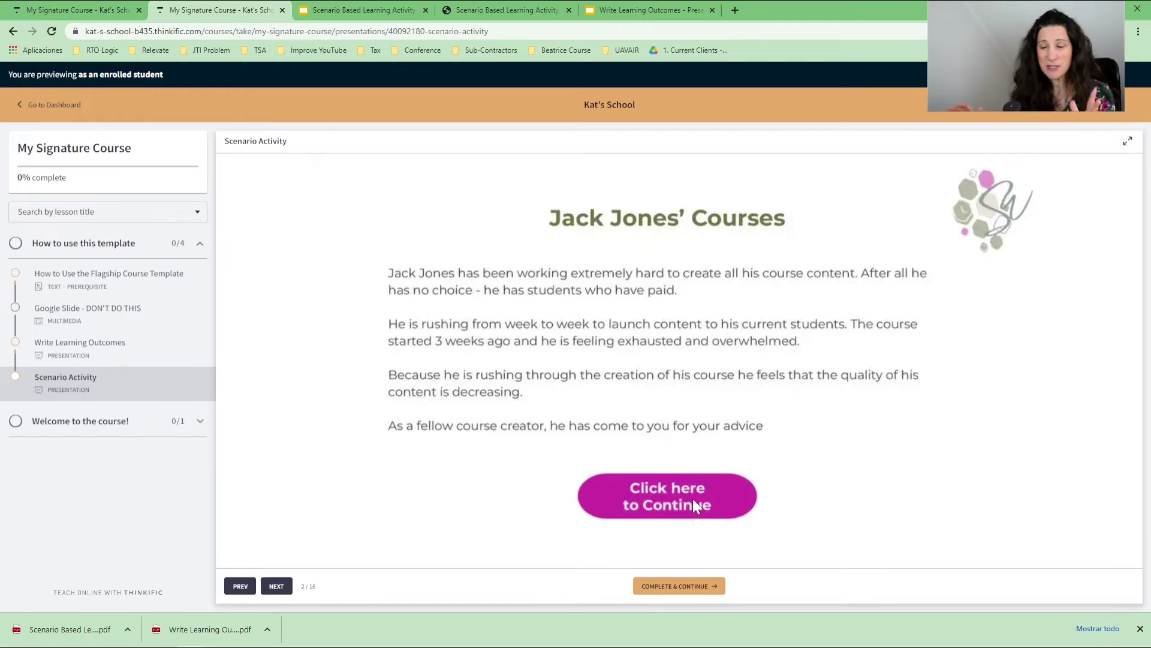
{"action": "left_click", "coordinate": [95, 340]}
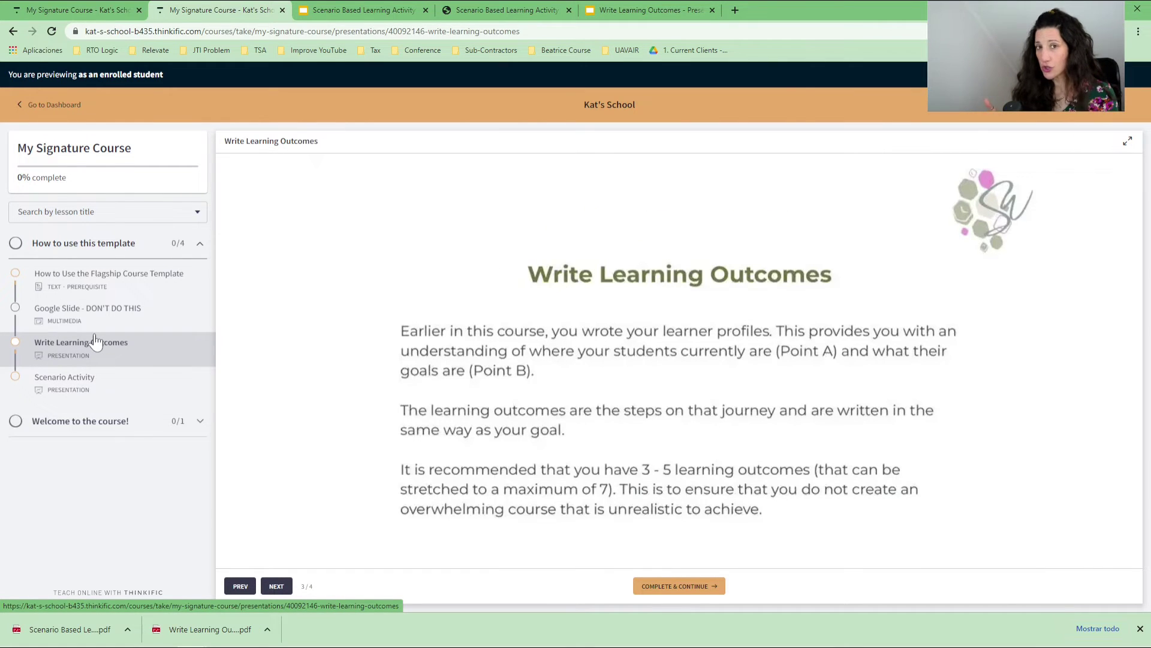
{"action": "left_click", "coordinate": [275, 583]}
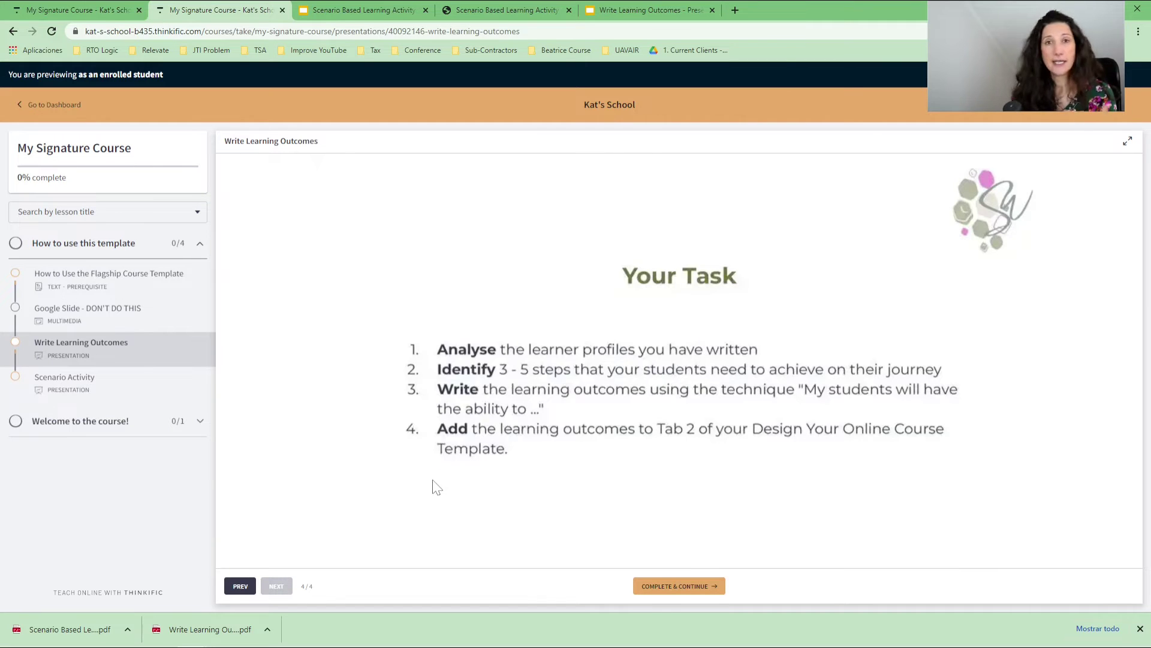
{"action": "left_click", "coordinate": [48, 387]}
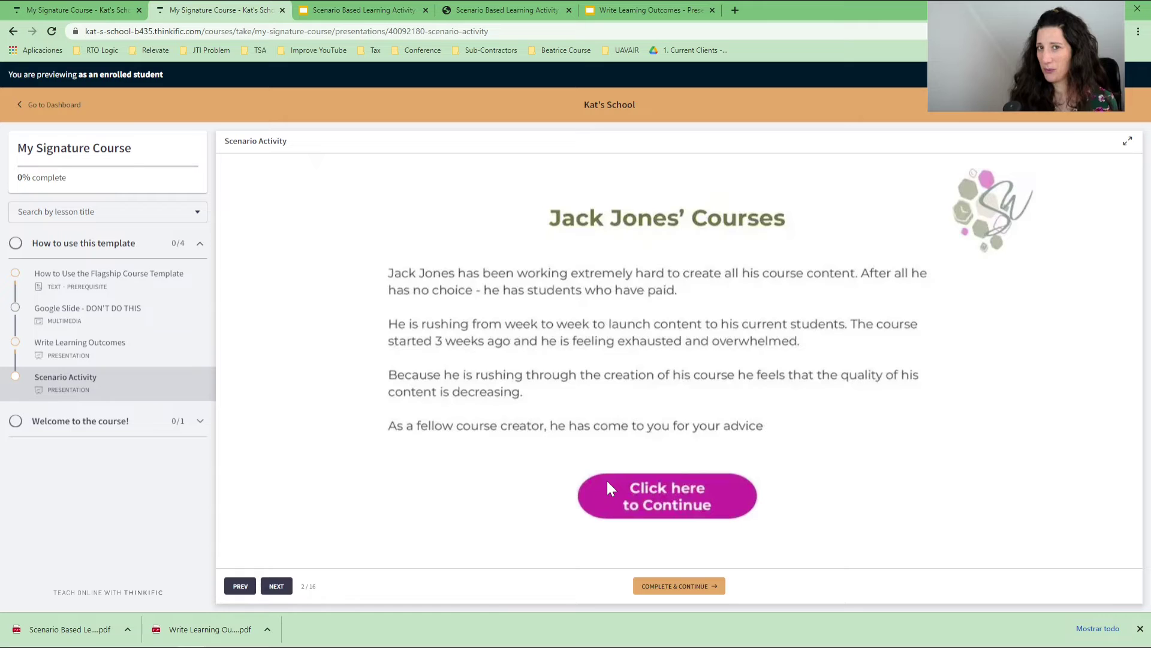
{"action": "left_click", "coordinate": [359, 9]}
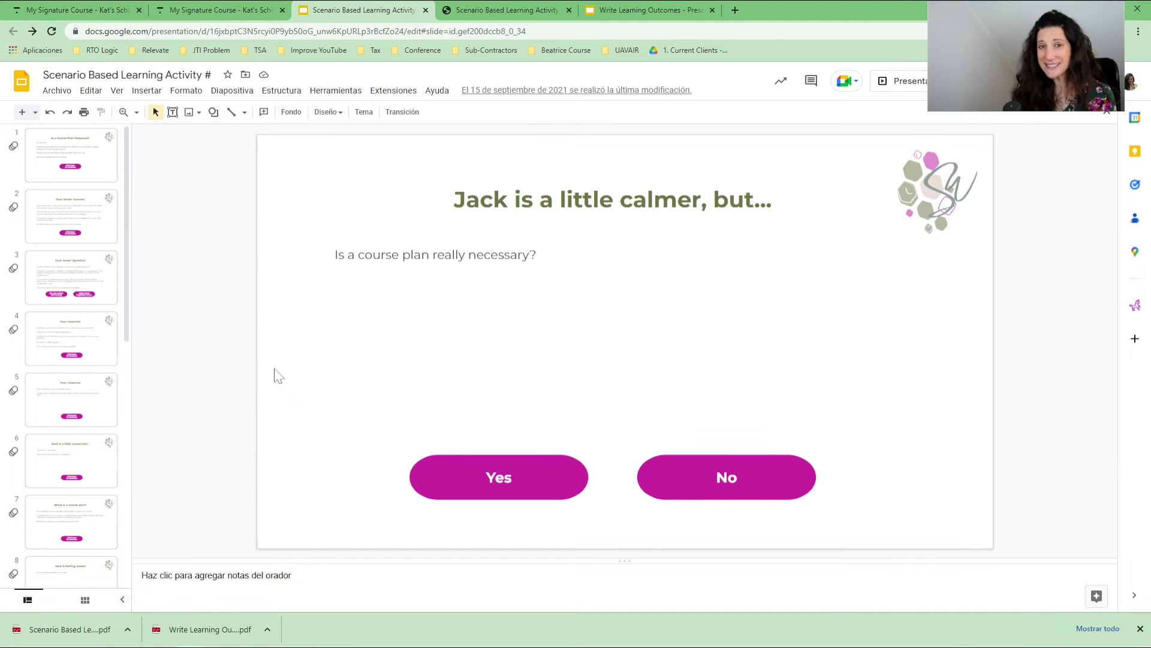
Return to the My Signature Course curriculum editor and start adding another lesson.
{"action": "left_click", "coordinate": [83, 8]}
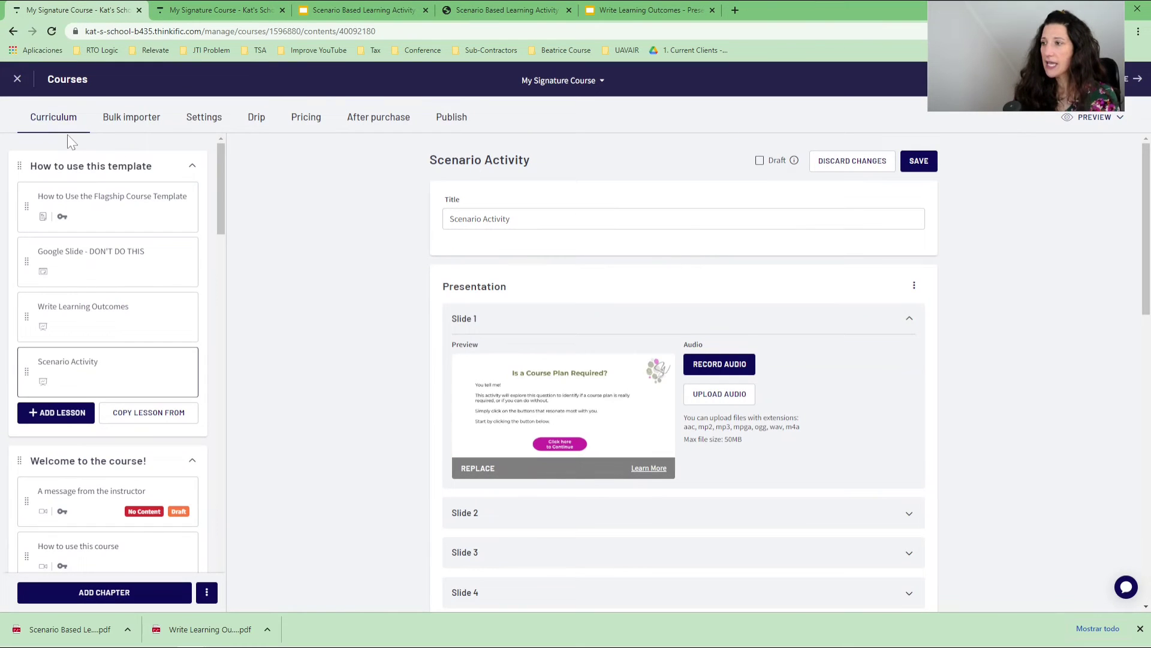
{"action": "left_click", "coordinate": [40, 415]}
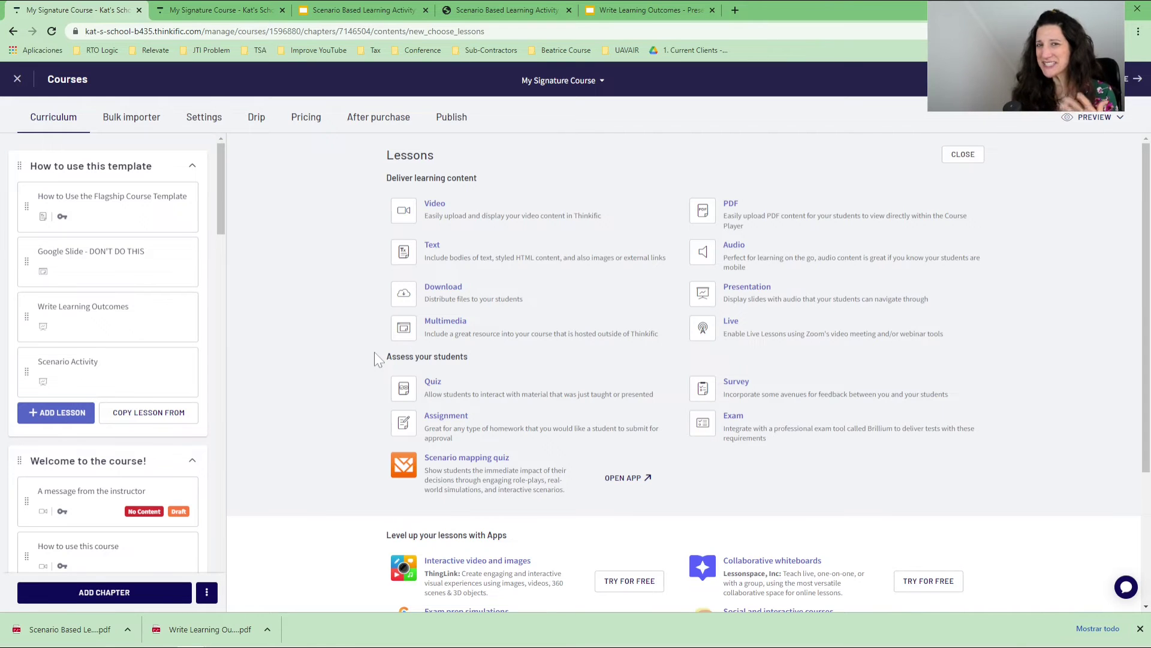
Create a new text lesson and toggle its content between Code View and the visual editor.
{"action": "left_click", "coordinate": [437, 259]}
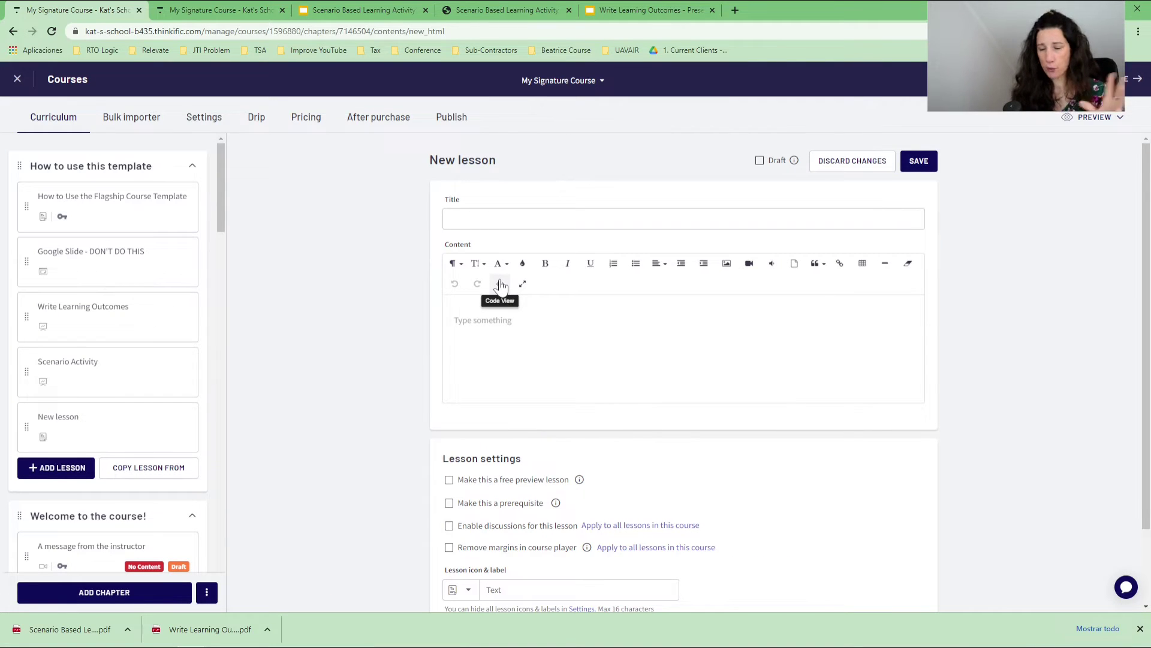
{"action": "left_click", "coordinate": [501, 285]}
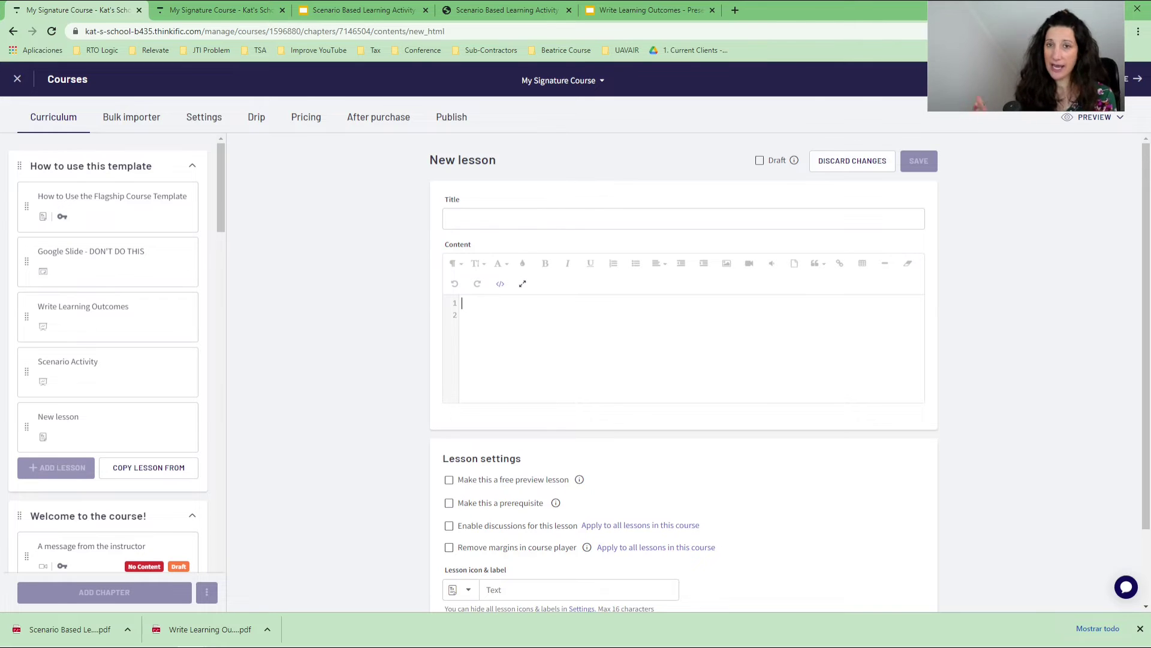
{"action": "left_click", "coordinate": [503, 287]}
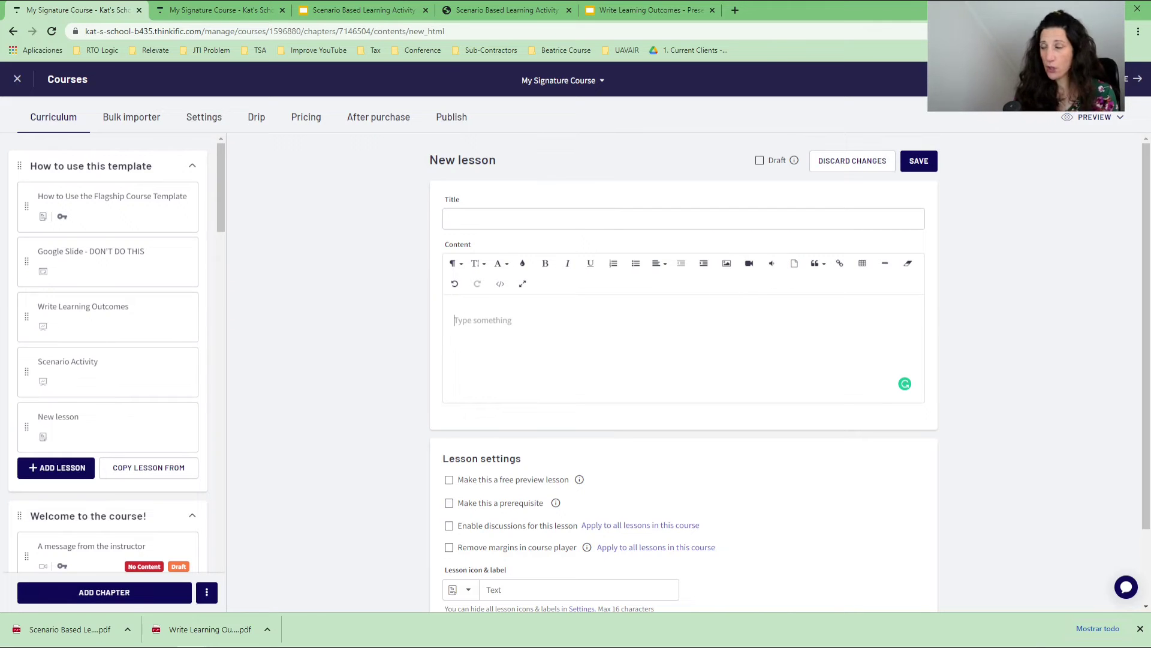
Insert the Mystery box image from Downloads into the lesson and check its HTML in Code View.
{"action": "left_click", "coordinate": [726, 264]}
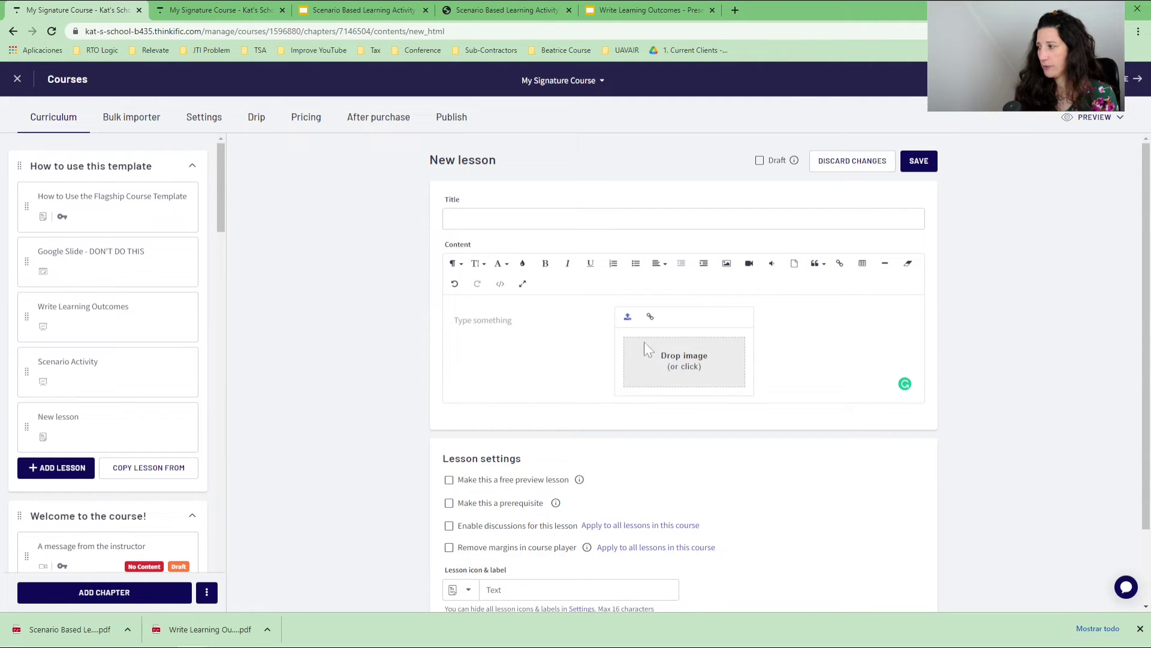
{"action": "left_click", "coordinate": [666, 354]}
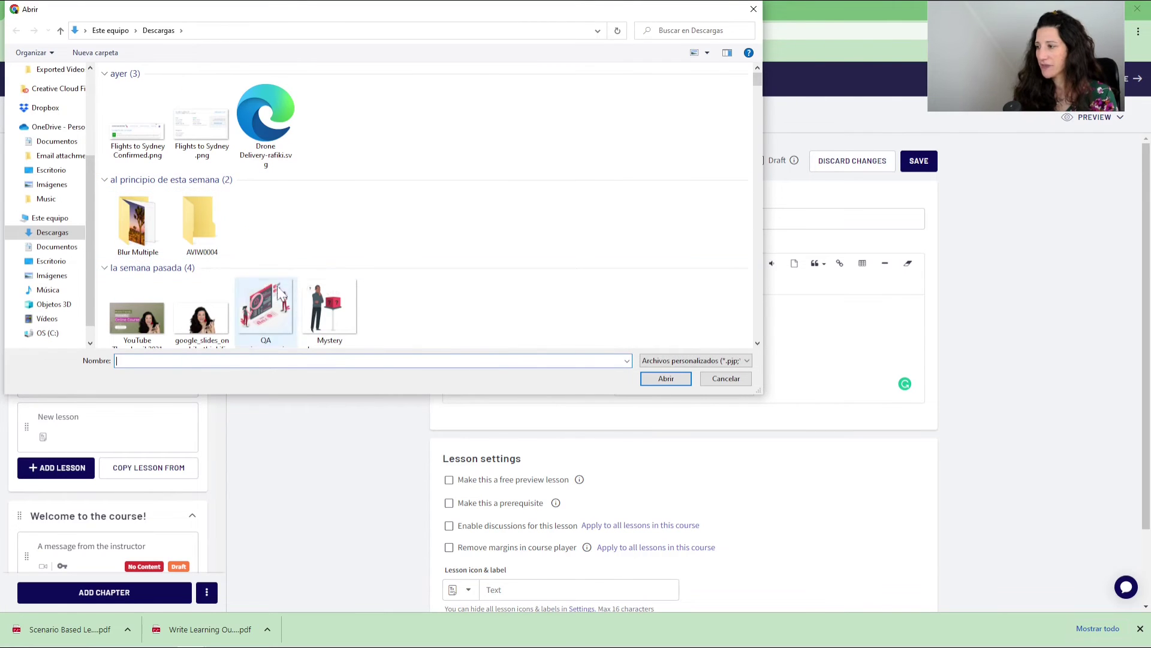
{"action": "double_click", "coordinate": [329, 309]}
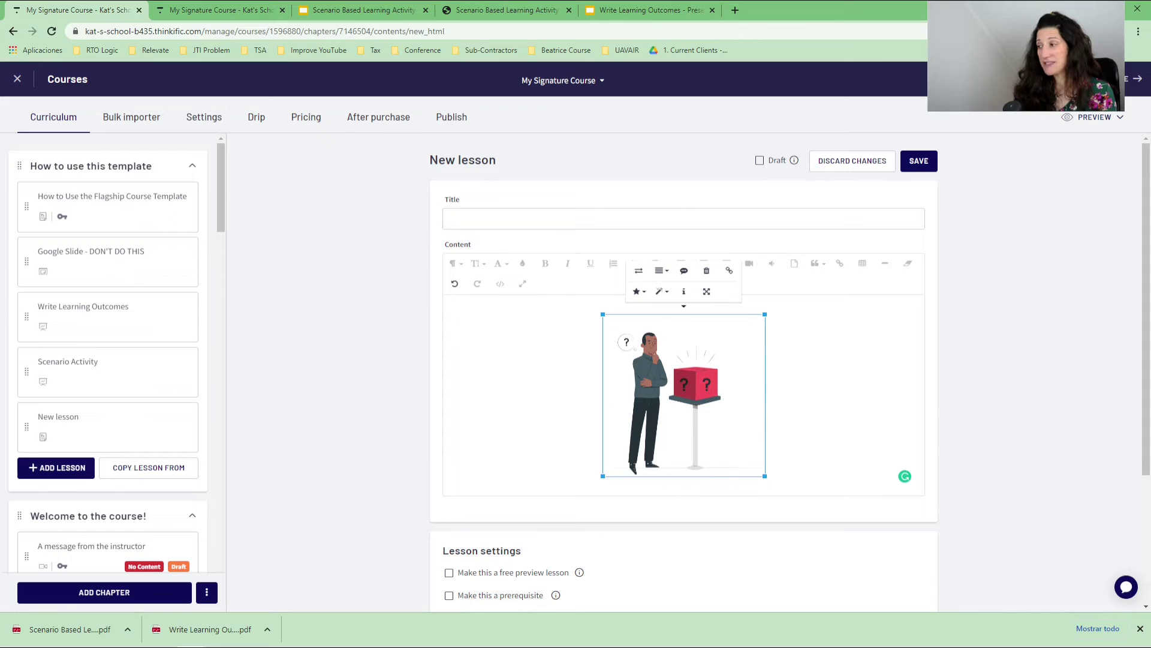
{"action": "left_click", "coordinate": [500, 285]}
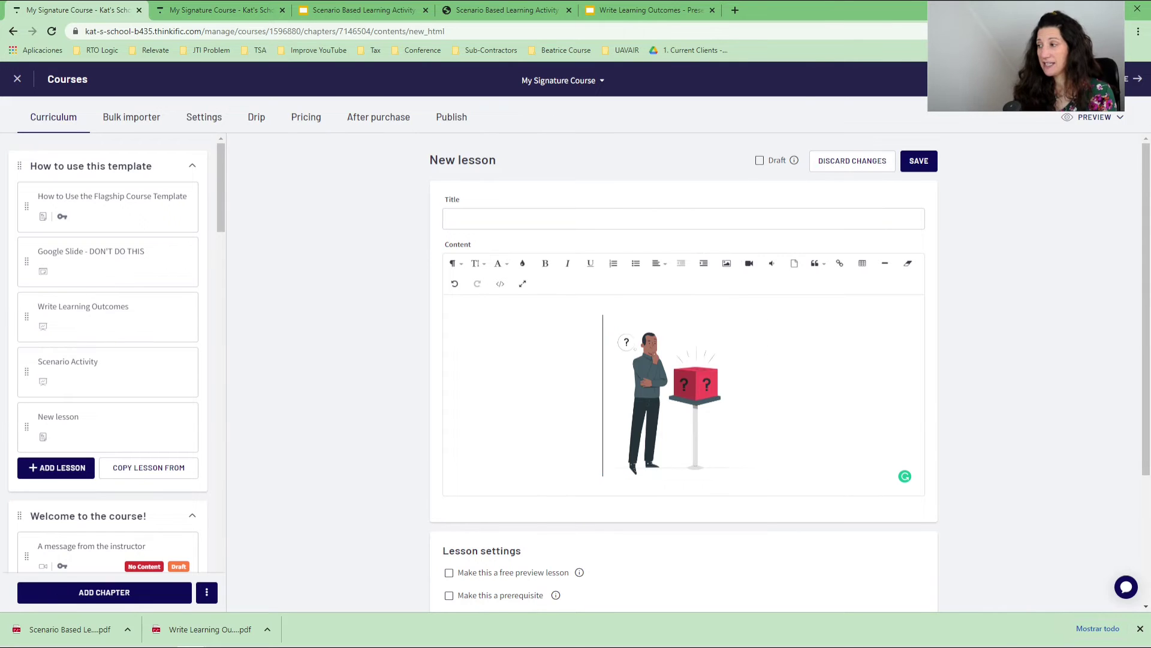
{"action": "left_click", "coordinate": [501, 284]}
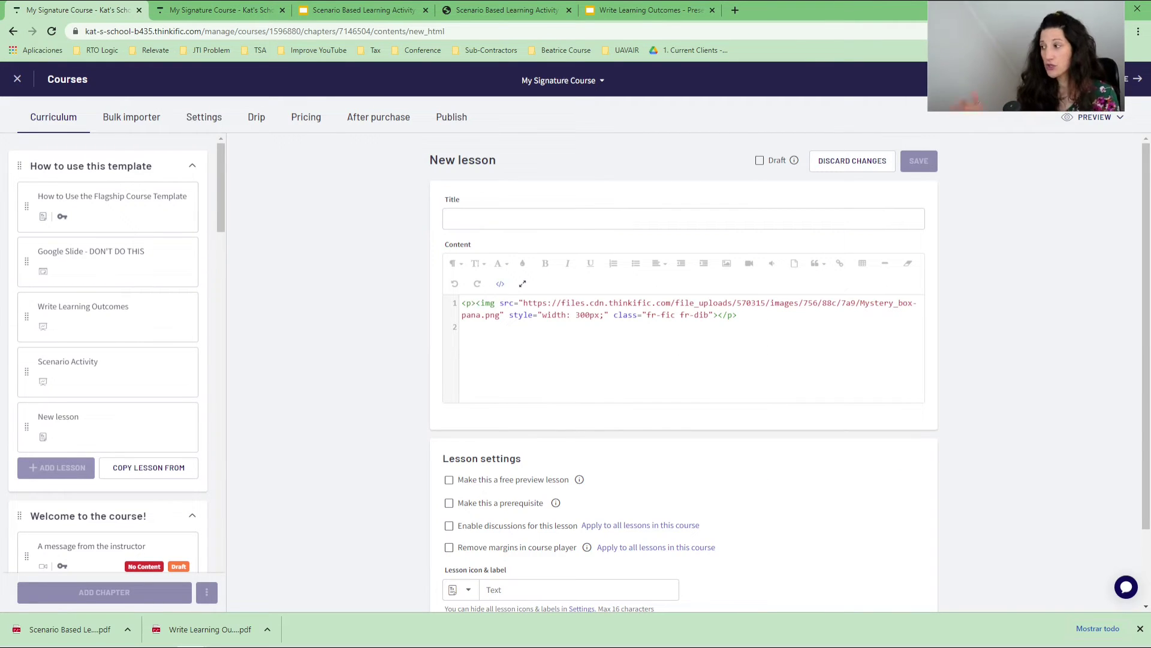
{"action": "left_click", "coordinate": [500, 285]}
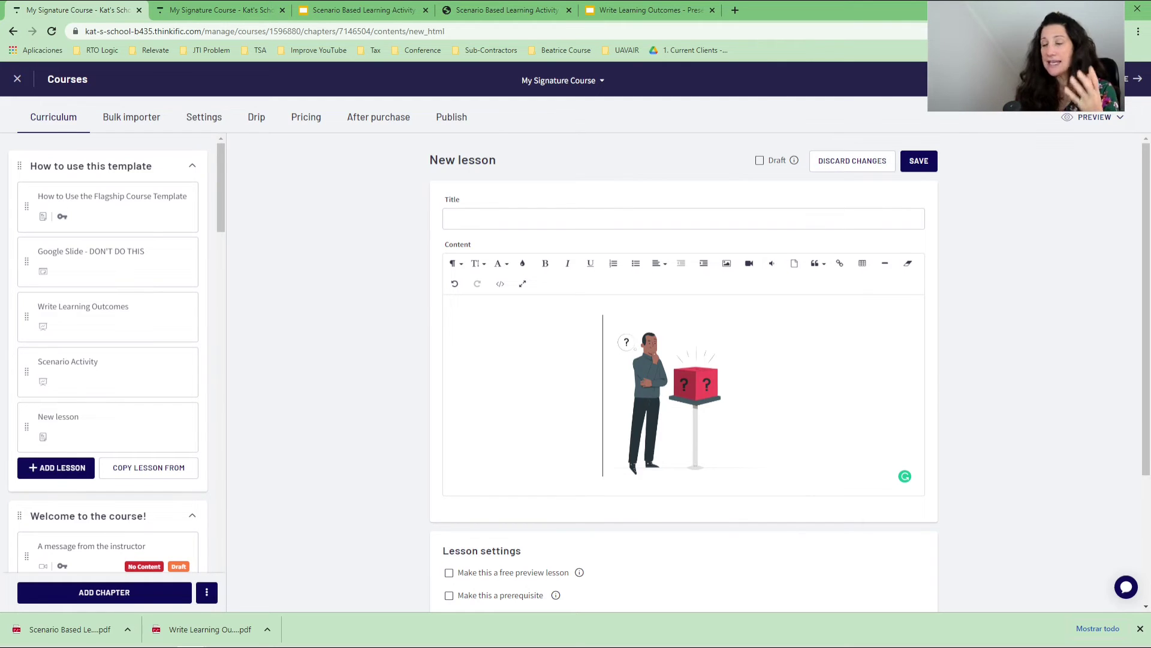
{"action": "scroll", "coordinate": [412, 401], "scroll_direction": "down", "scroll_amount": 3}
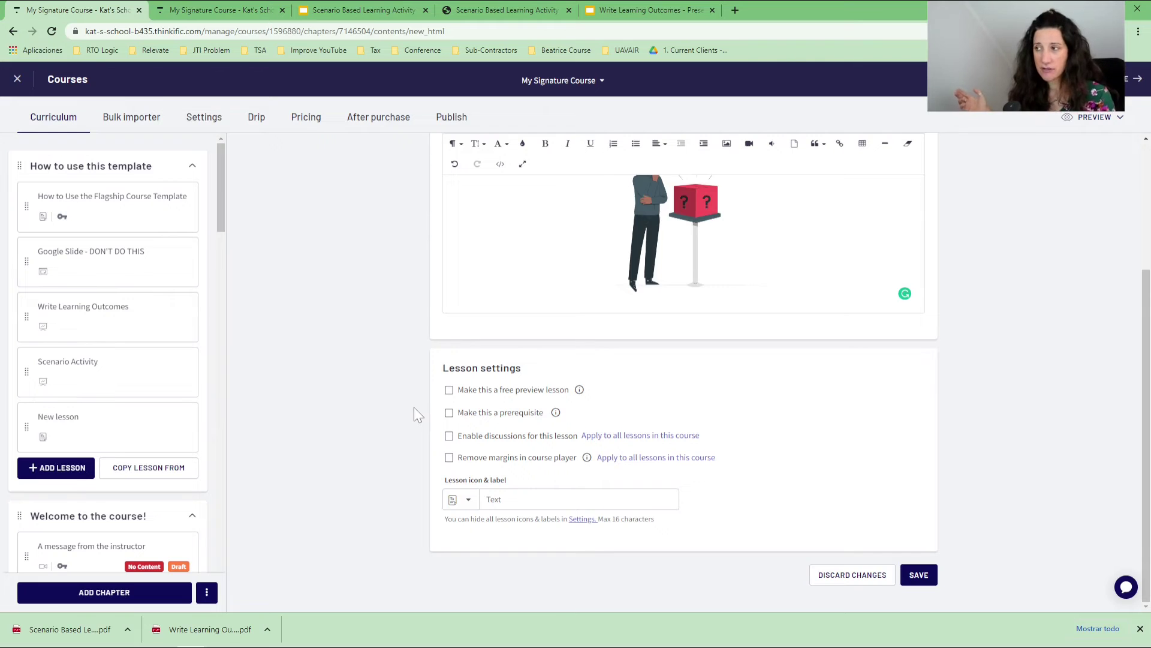
Set the lesson icon to the checklist icon and the lesson label to 'Scenario'.
{"action": "left_click", "coordinate": [460, 502]}
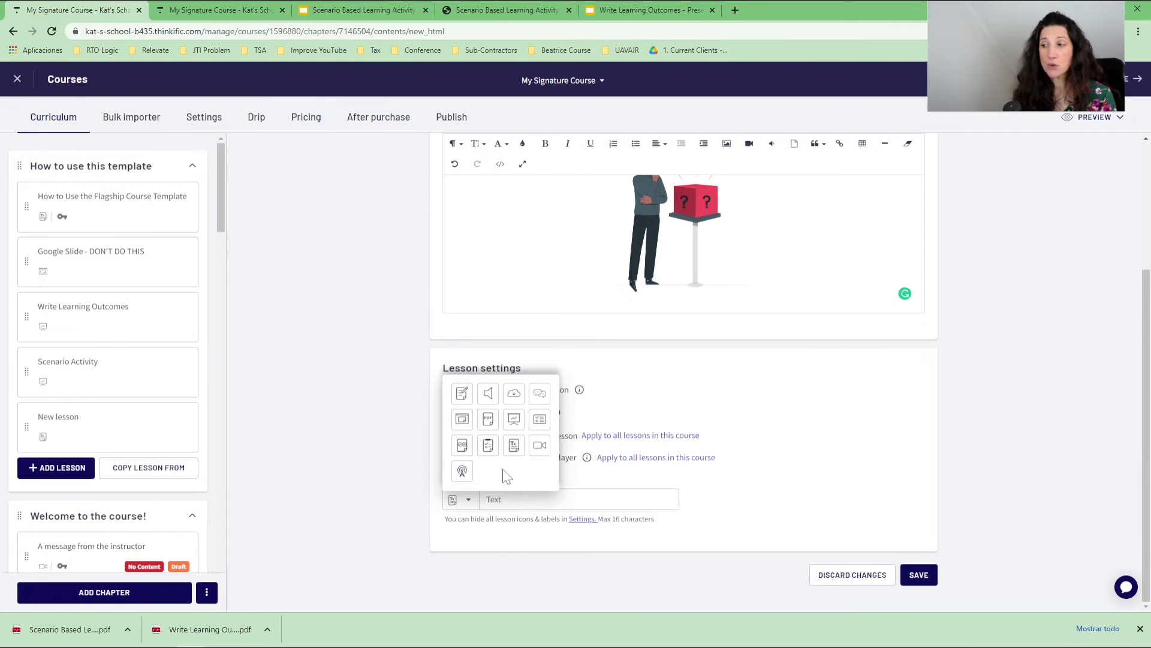
{"action": "left_click", "coordinate": [462, 419]}
{"action": "left_click", "coordinate": [460, 499]}
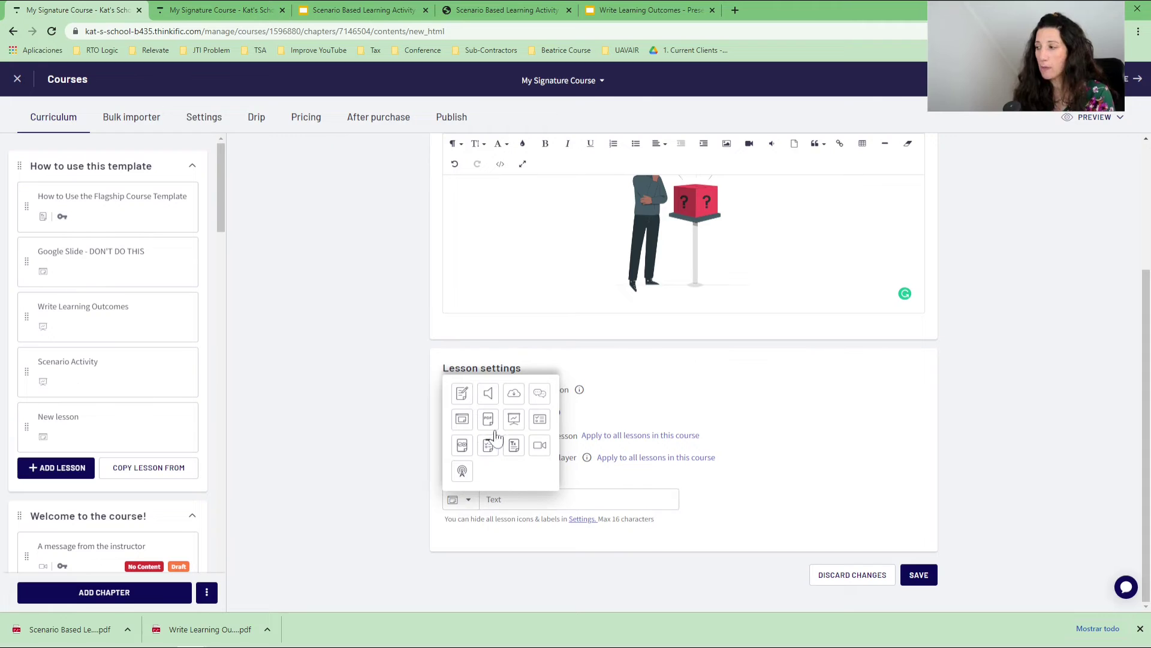
{"action": "left_click", "coordinate": [393, 381]}
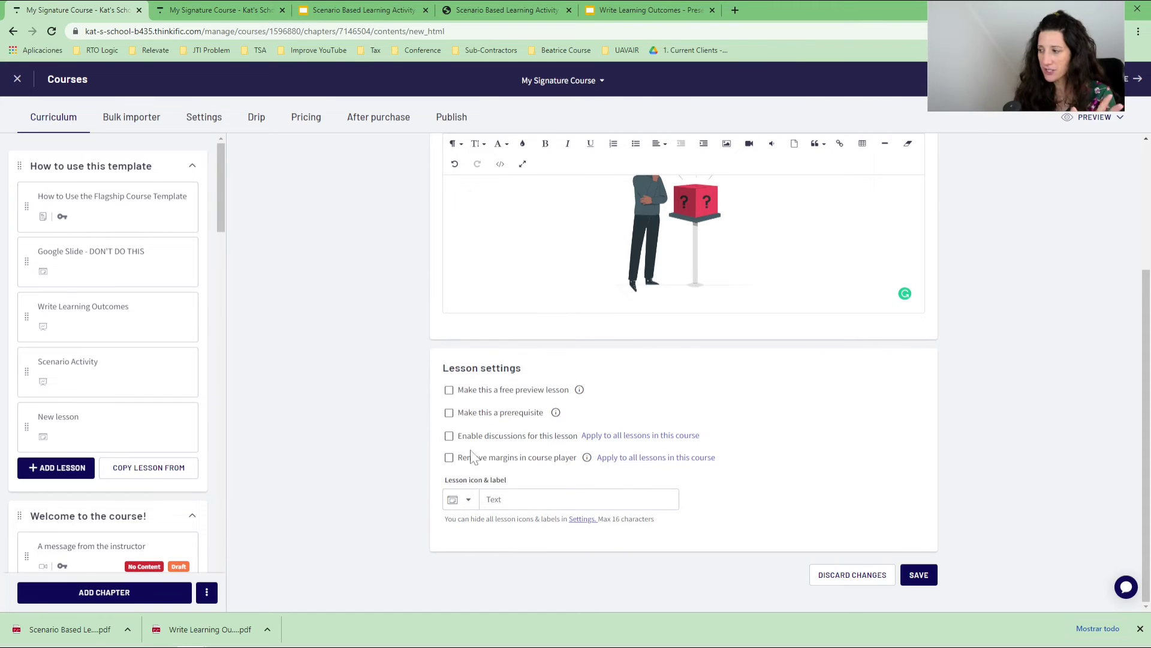
{"action": "left_click", "coordinate": [494, 499]}
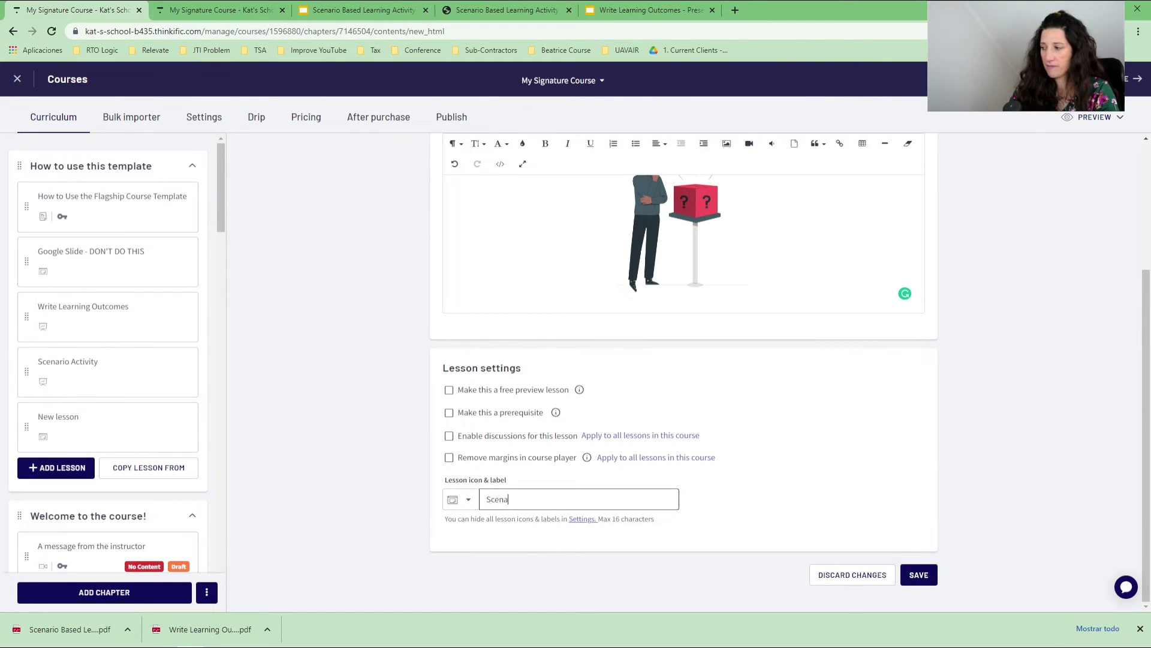
{"action": "left_click", "coordinate": [466, 501]}
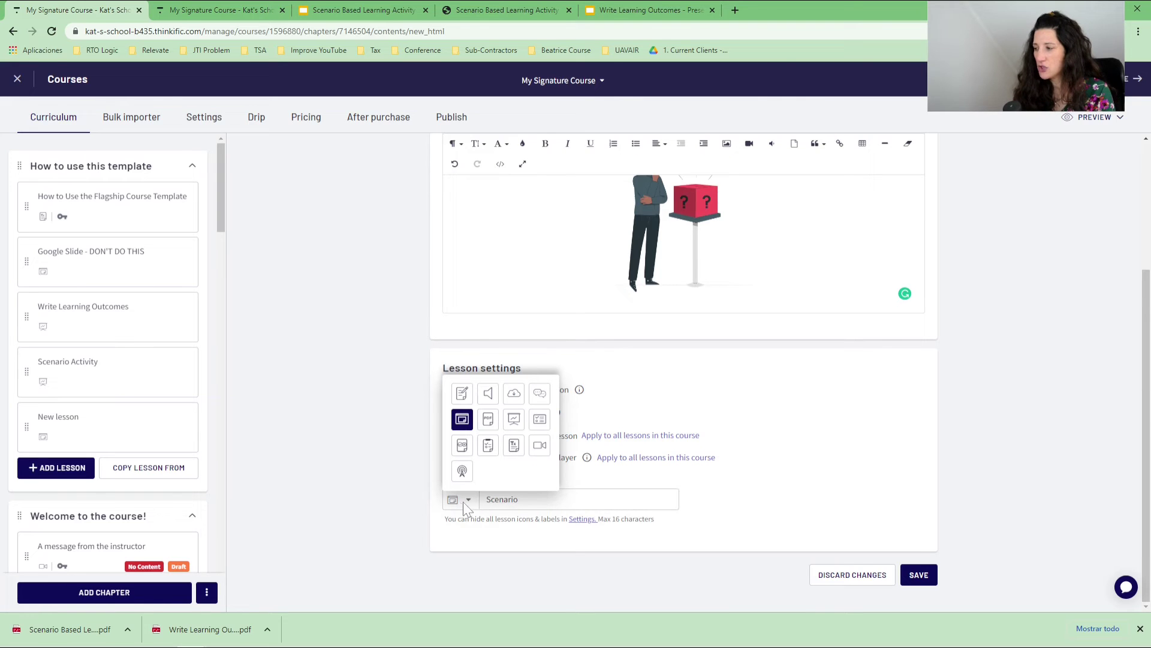
{"action": "left_click", "coordinate": [488, 445]}
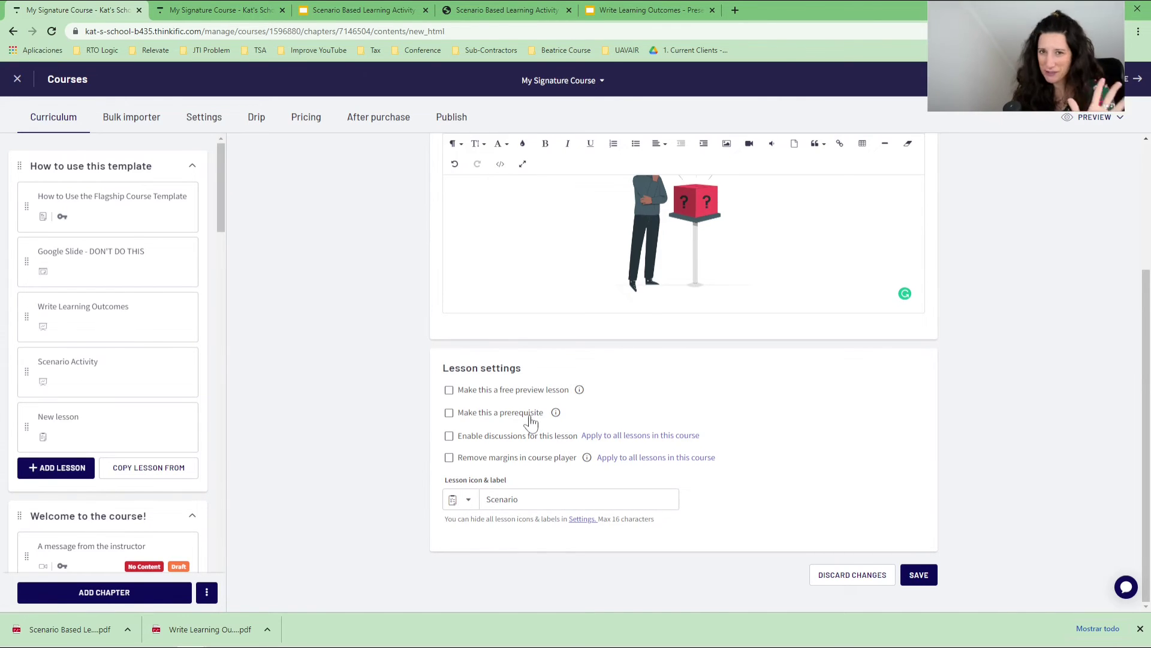
{"action": "scroll", "coordinate": [531, 422], "scroll_direction": "up", "scroll_amount": 3}
{"action": "left_click", "coordinate": [622, 408]}
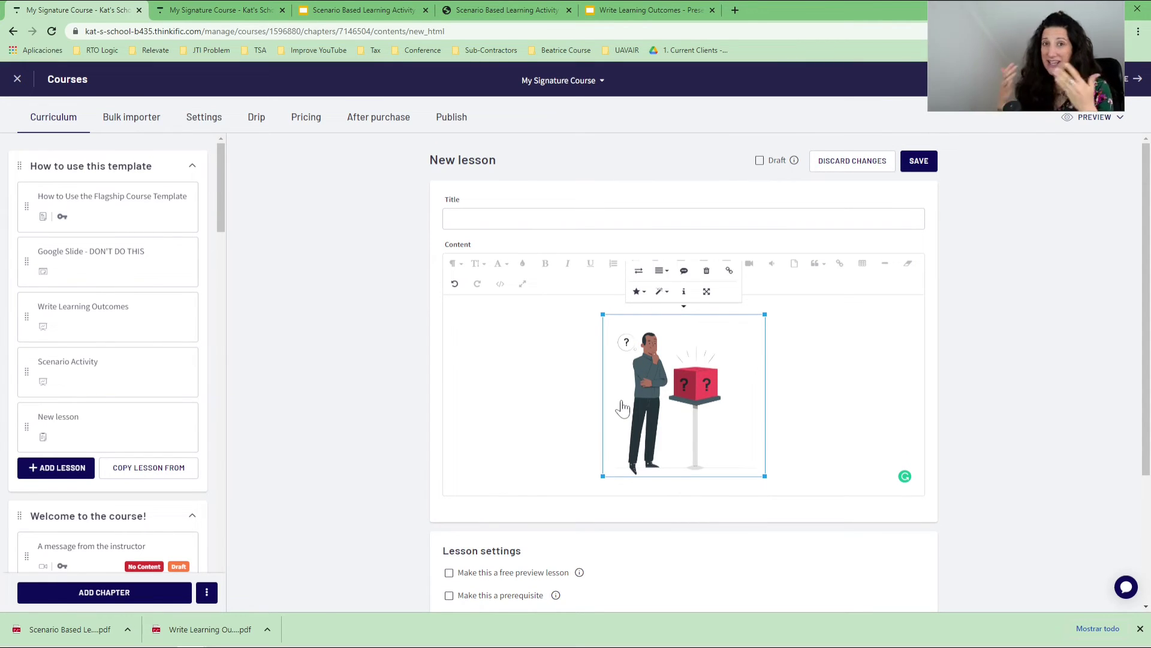
Delete the mystery box image, confirm it's gone in Code View, and return to the scenario slides.
{"action": "key", "text": "Delete"}
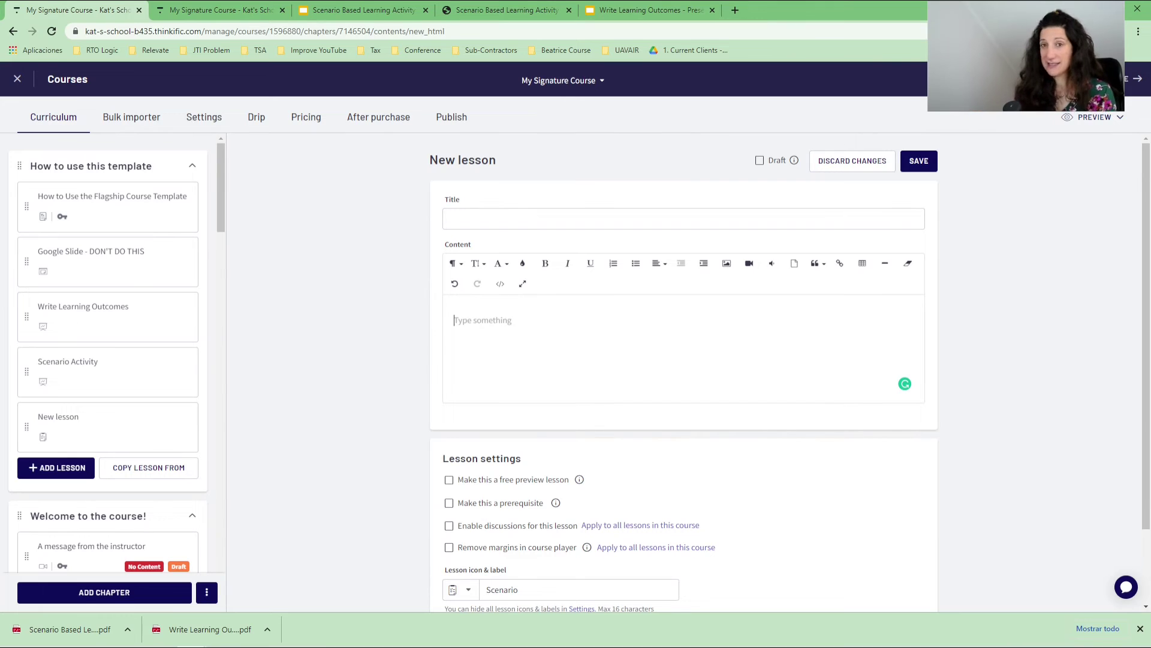
{"action": "left_click", "coordinate": [501, 284]}
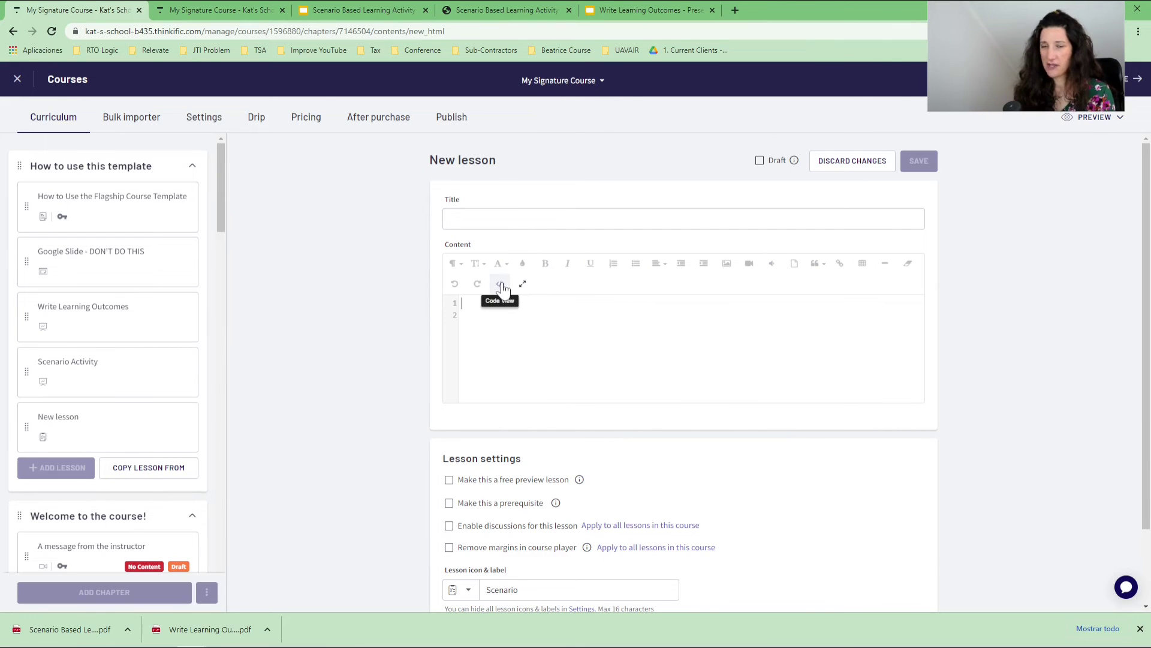
{"action": "left_click", "coordinate": [502, 285]}
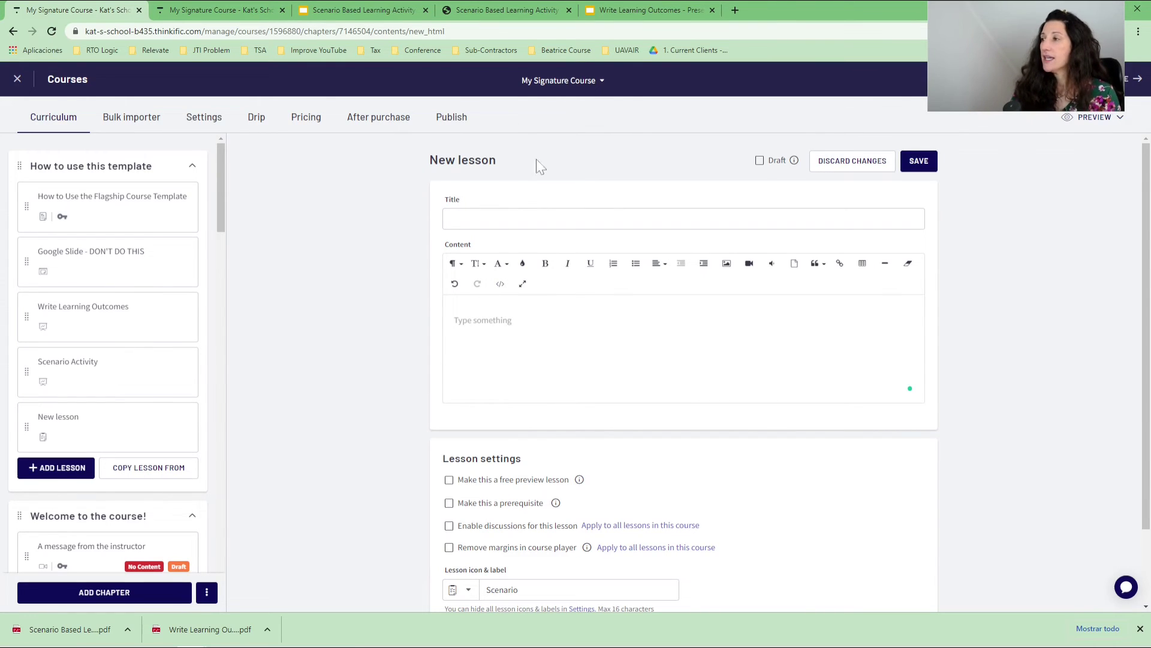
{"action": "left_click", "coordinate": [380, 10]}
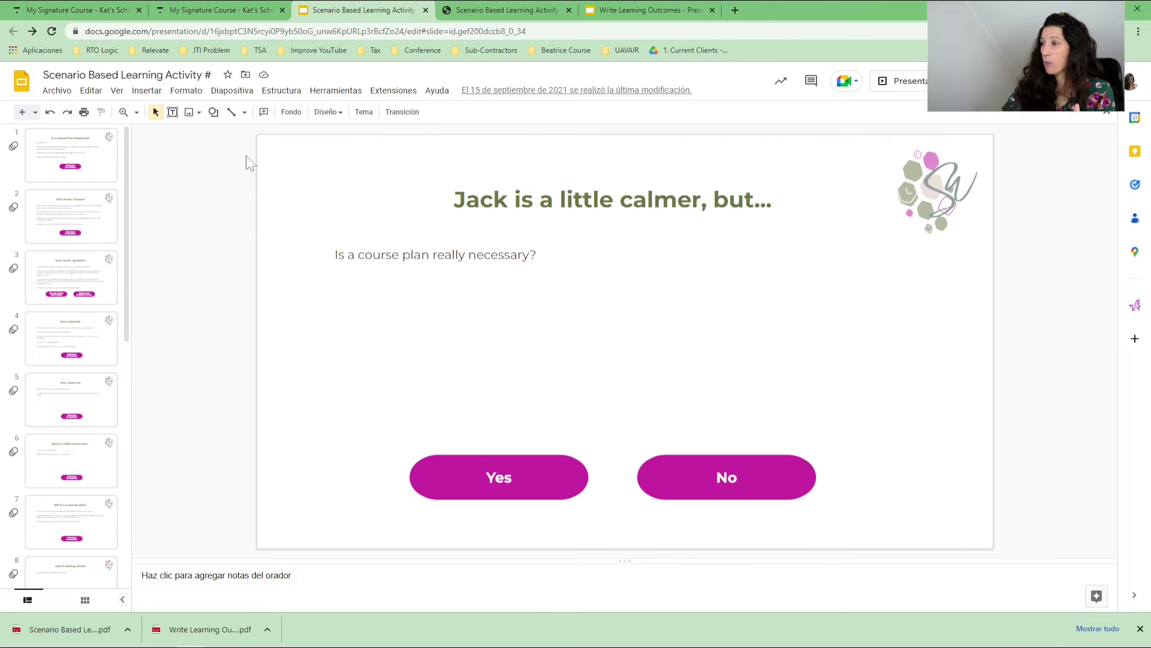
Open the scenario deck's Publish to the web dialog via Archivo > Compartir > Publicar en la Web.
{"action": "left_click", "coordinate": [57, 90]}
{"action": "mouse_move", "coordinate": [103, 204]}
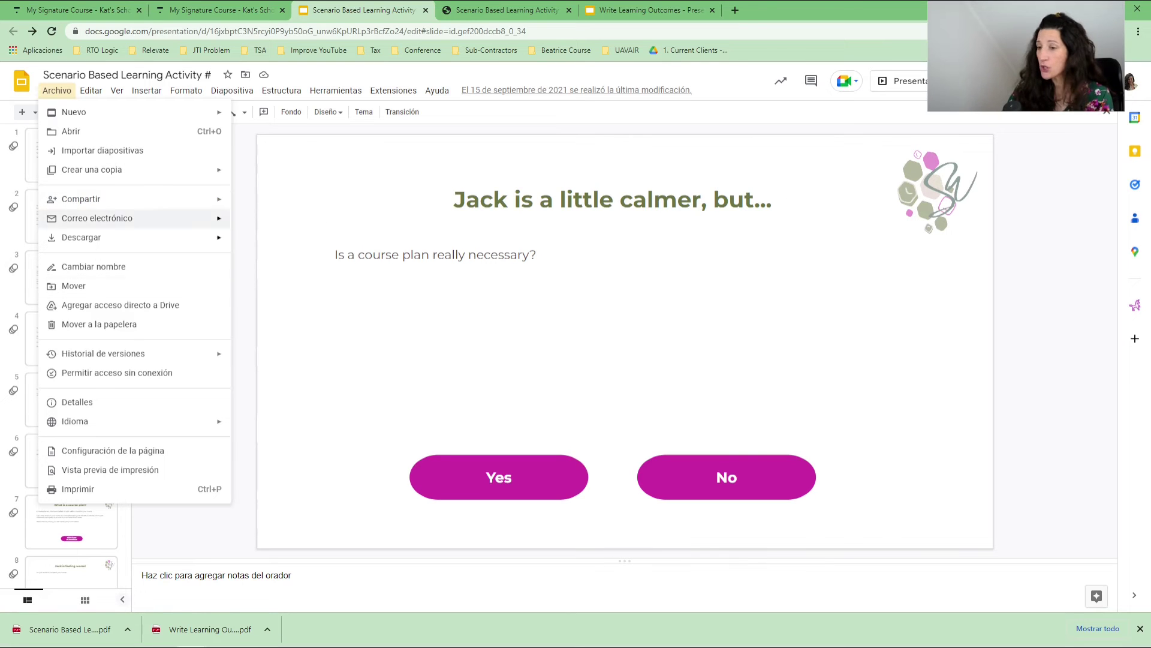
{"action": "left_click", "coordinate": [153, 105]}
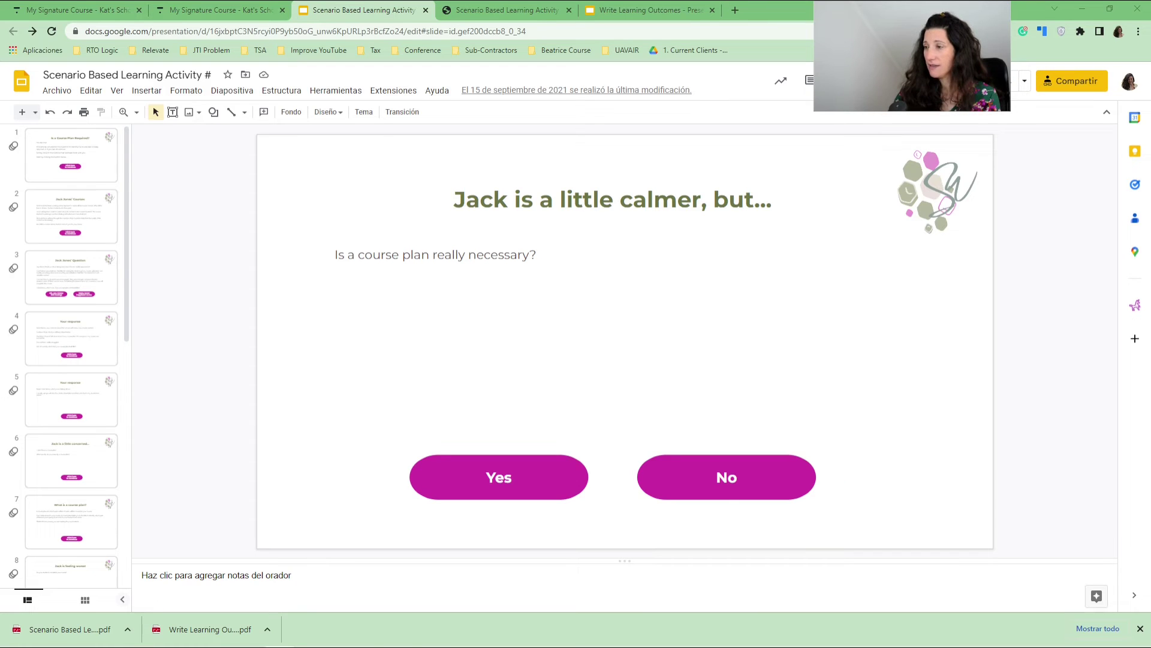
{"action": "left_click", "coordinate": [57, 90]}
{"action": "mouse_move", "coordinate": [74, 204]}
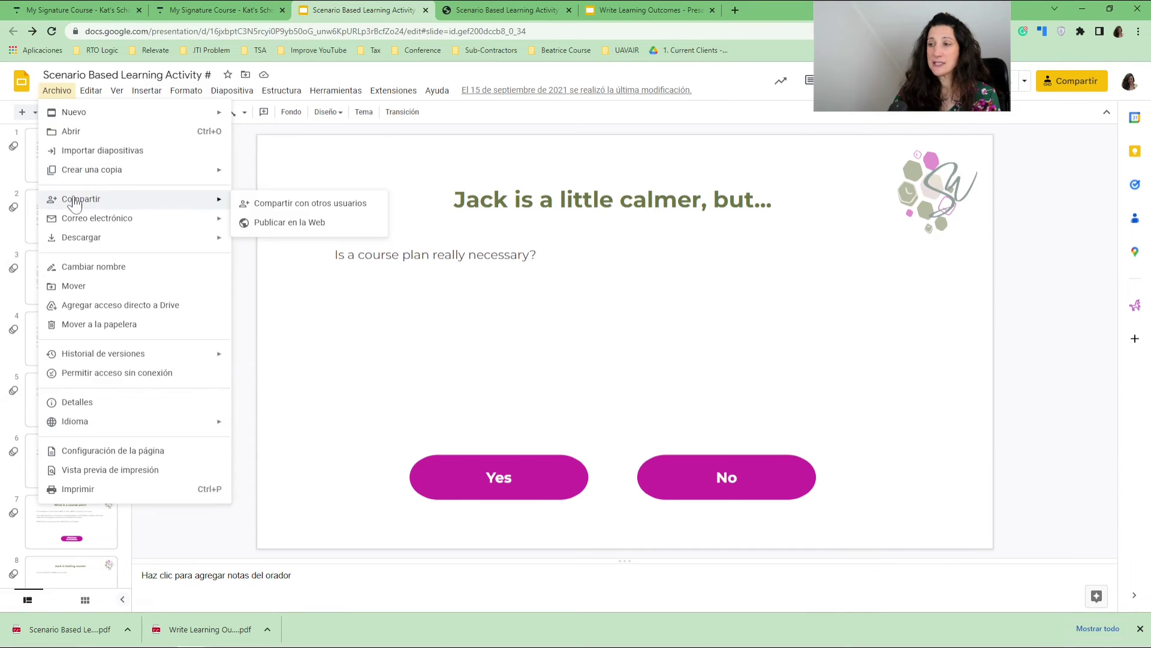
{"action": "left_click", "coordinate": [296, 224]}
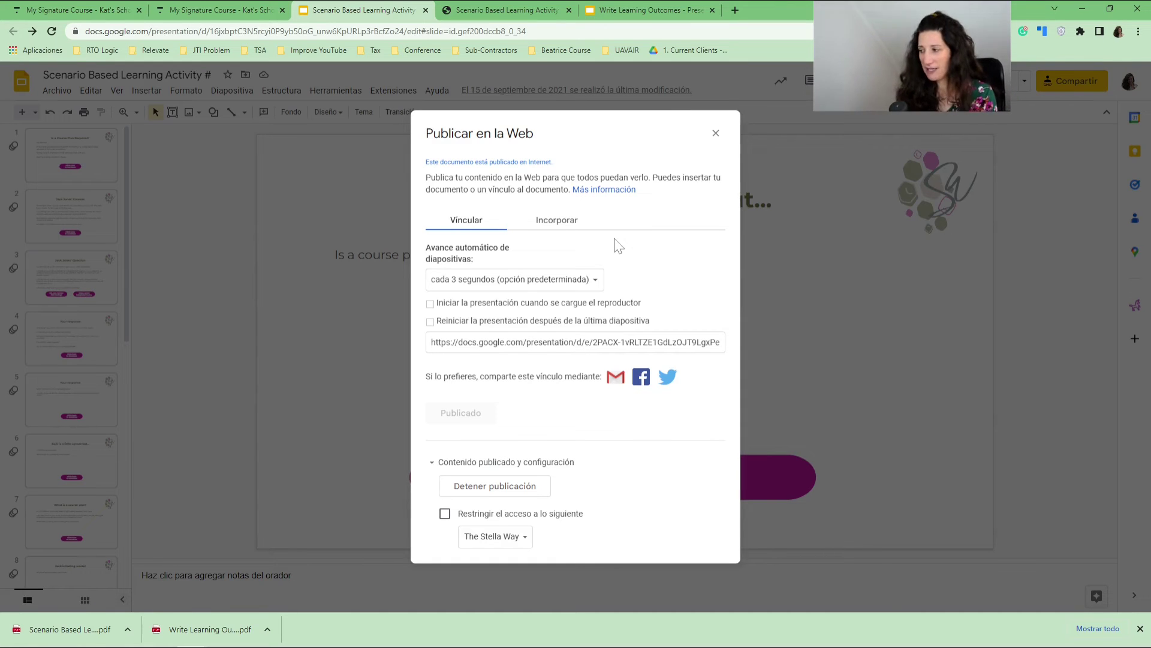
Switch the publish dialog from the presentation link to its iframe embed code (Medium 960x569).
{"action": "left_click", "coordinate": [468, 221]}
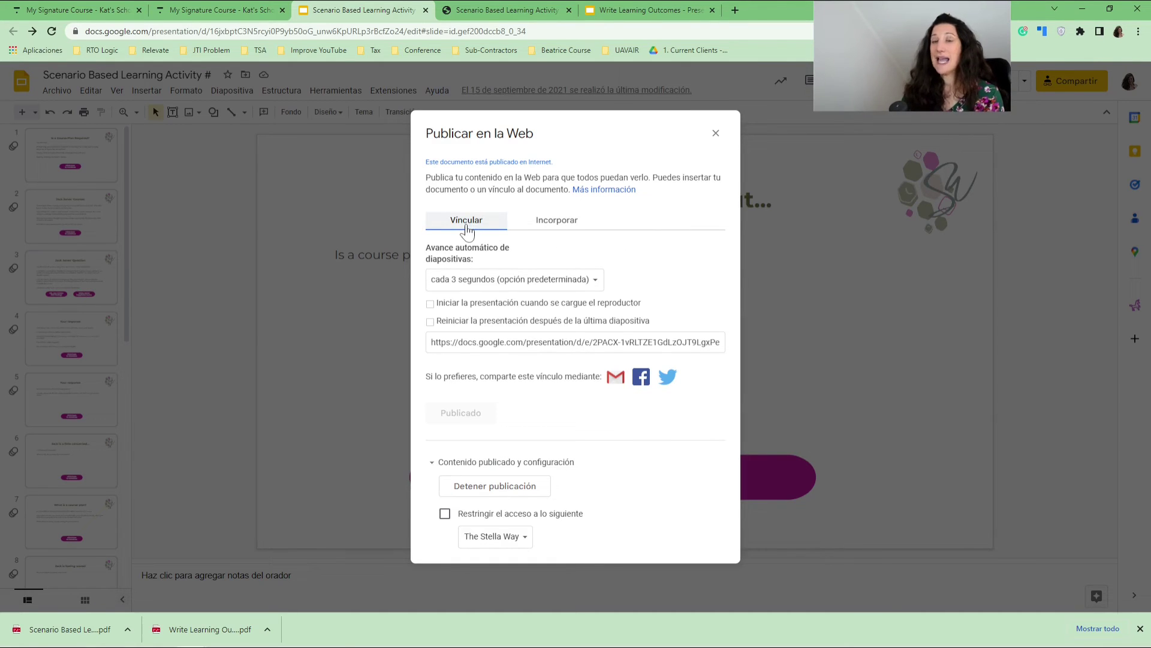
{"action": "left_click", "coordinate": [576, 341]}
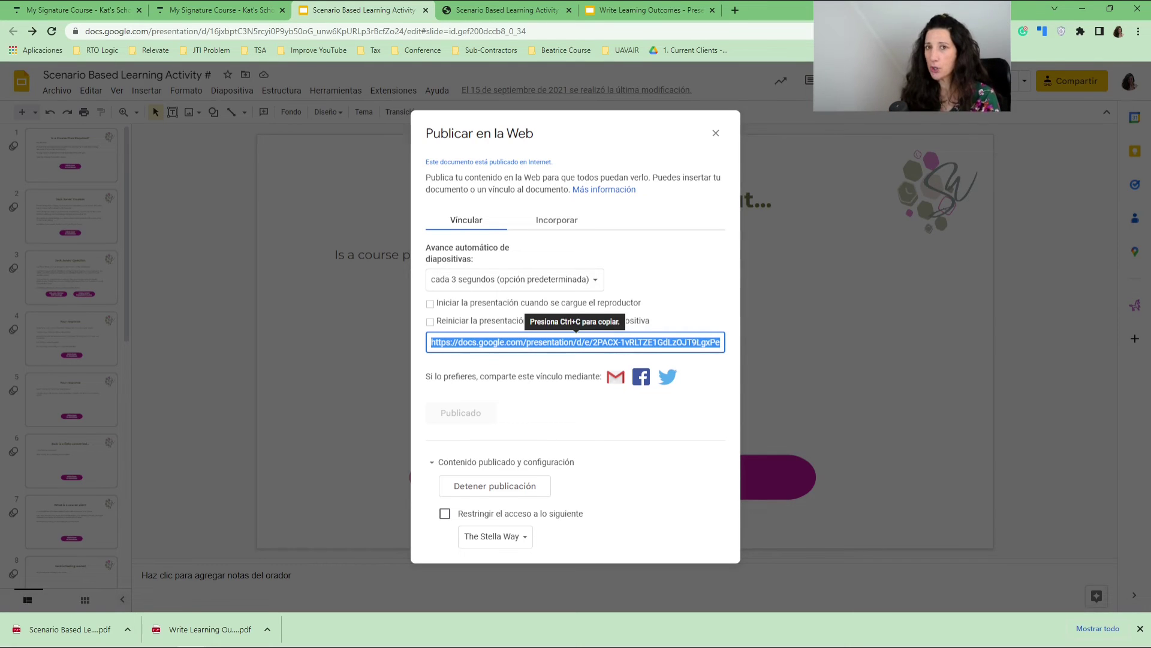
{"action": "left_click", "coordinate": [552, 232]}
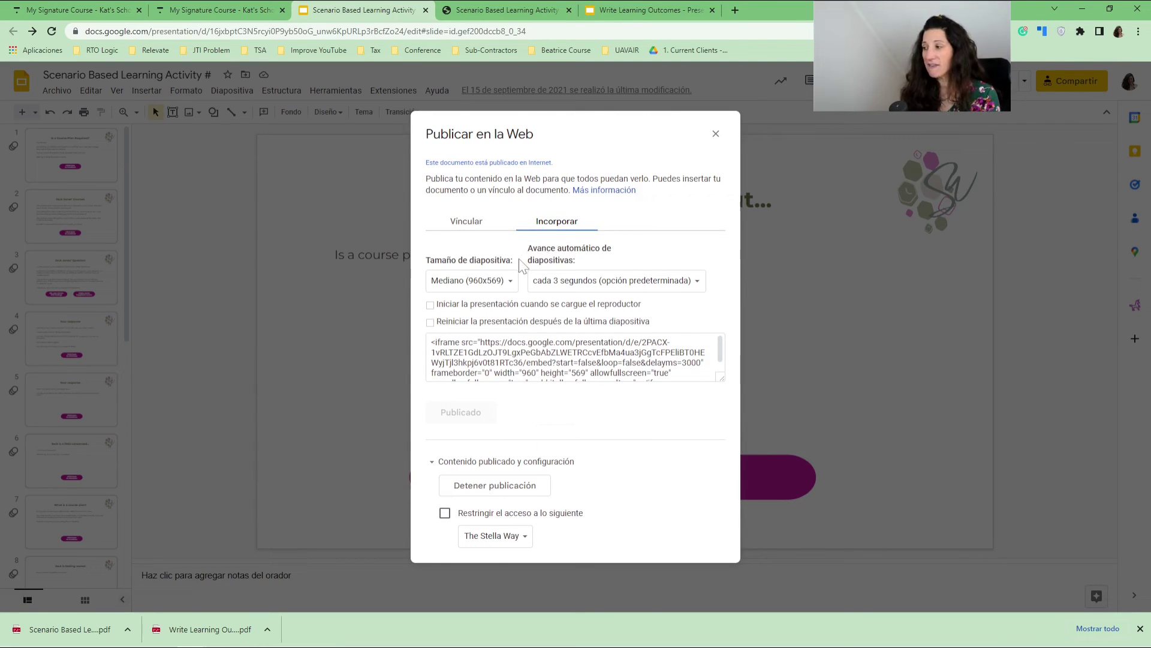
Set the embed size to Personalizado and auto-advance to every minute, giving delayms=60000 in the code.
{"action": "left_click", "coordinate": [505, 282]}
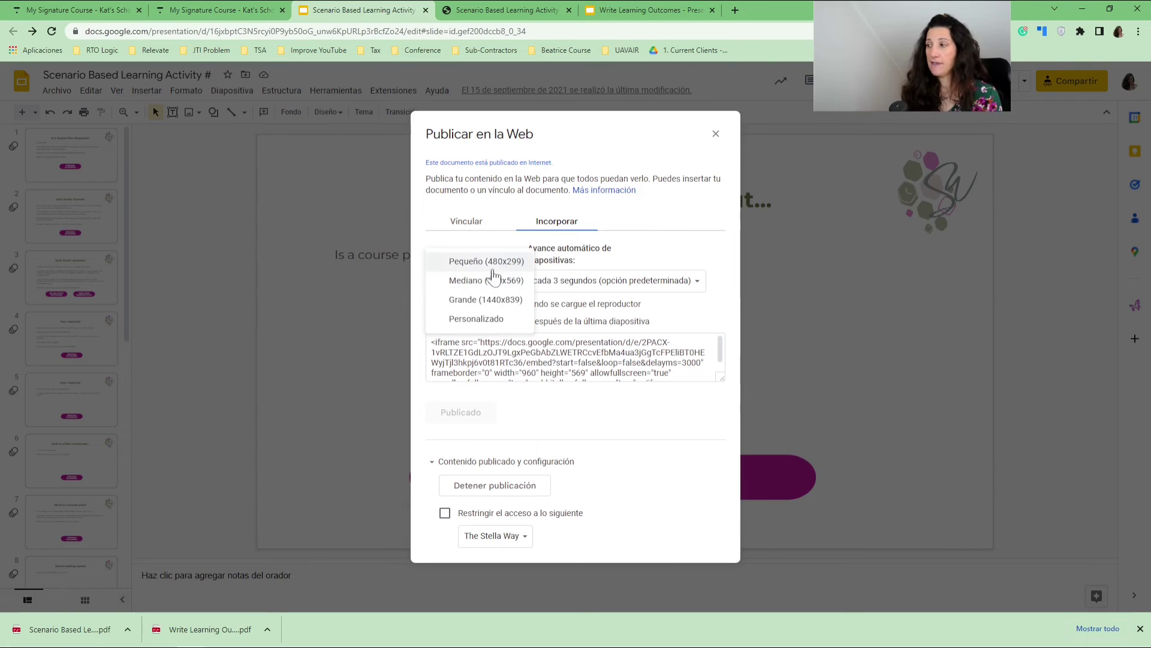
{"action": "left_click", "coordinate": [462, 318]}
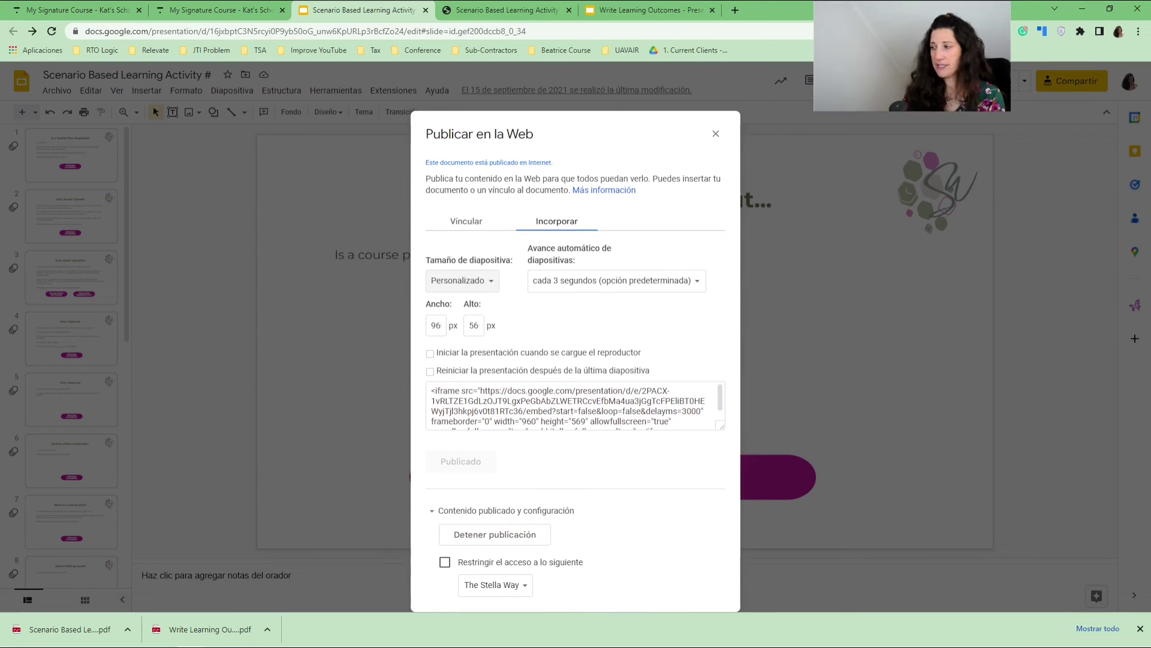
{"action": "left_click", "coordinate": [590, 282]}
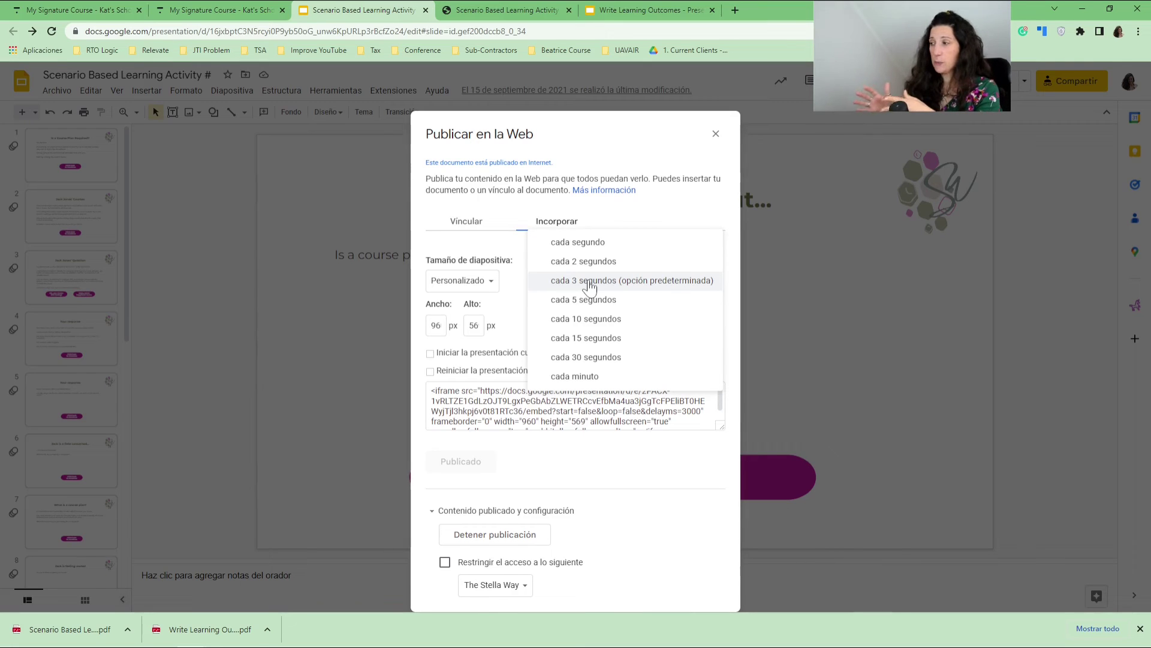
{"action": "left_click", "coordinate": [520, 255]}
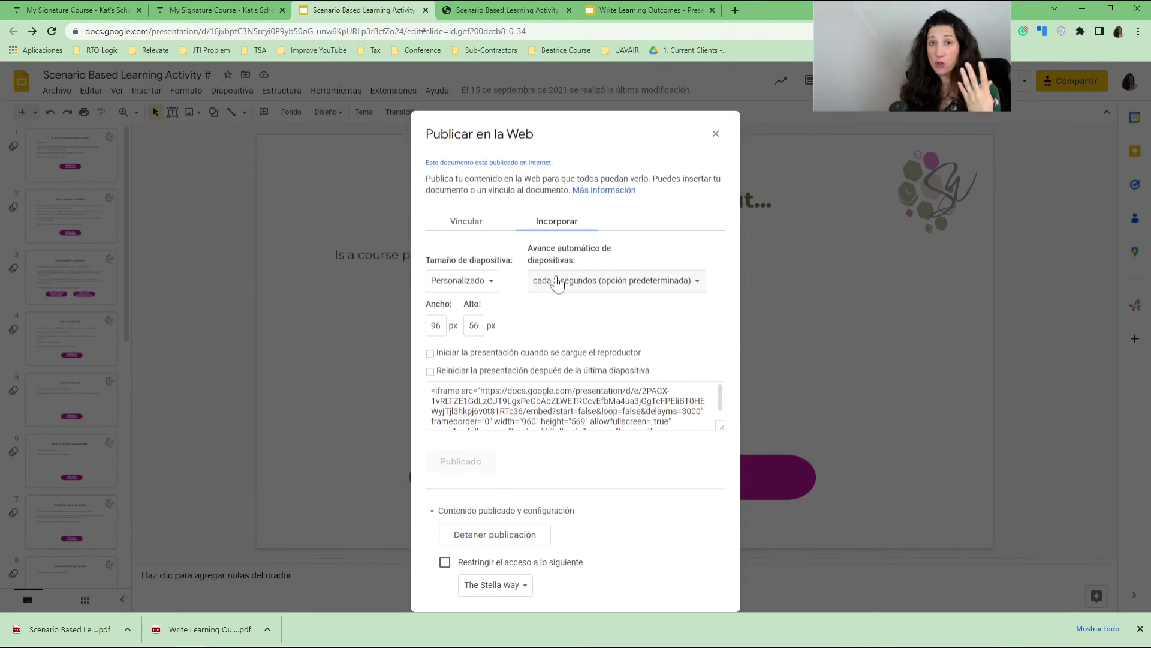
{"action": "left_click", "coordinate": [557, 282]}
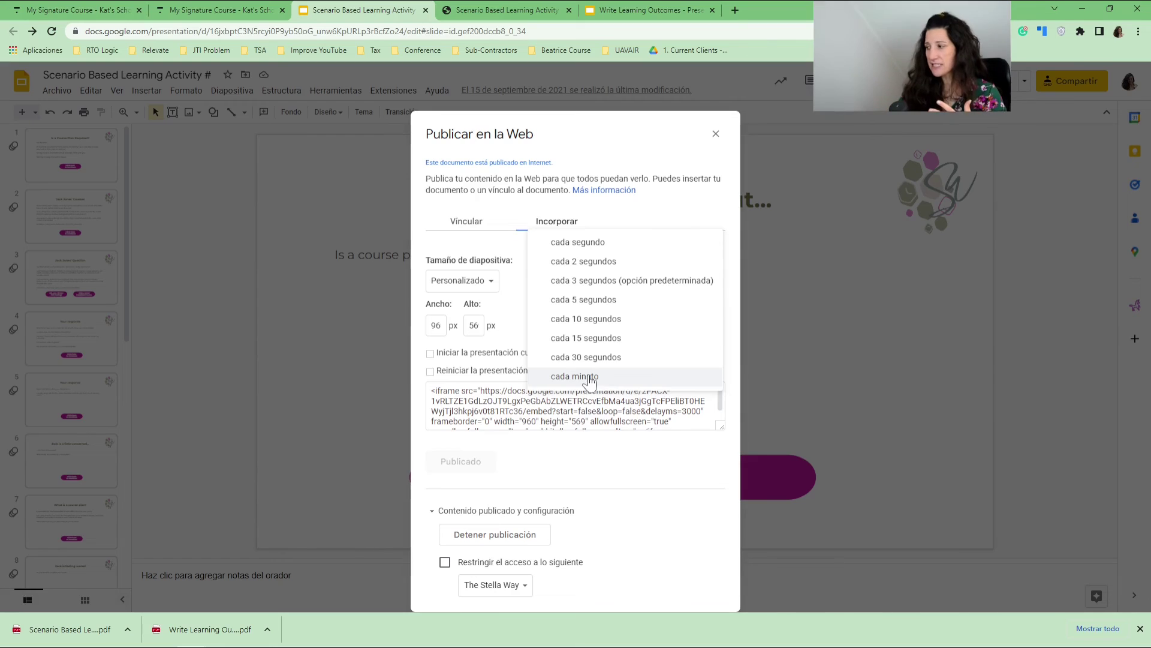
{"action": "left_click", "coordinate": [589, 378]}
{"action": "left_click", "coordinate": [588, 397]}
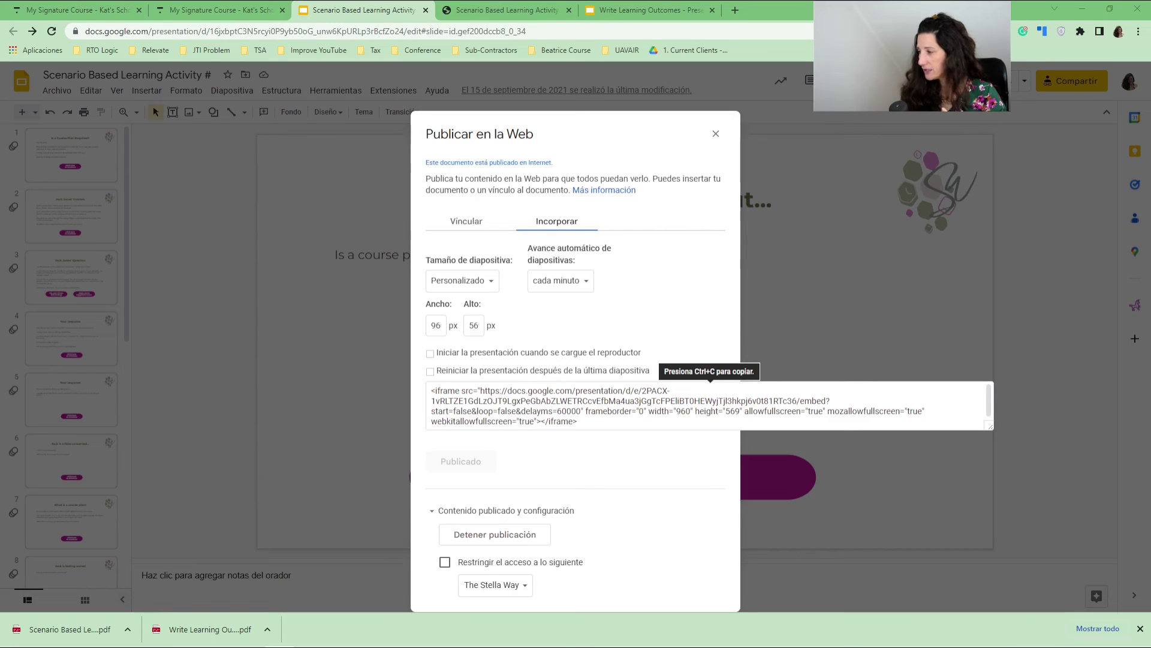
{"action": "left_click", "coordinate": [569, 411]}
Copy the entire iframe embed code and return to the Thinkific lesson editor.
{"action": "double_click", "coordinate": [568, 411]}
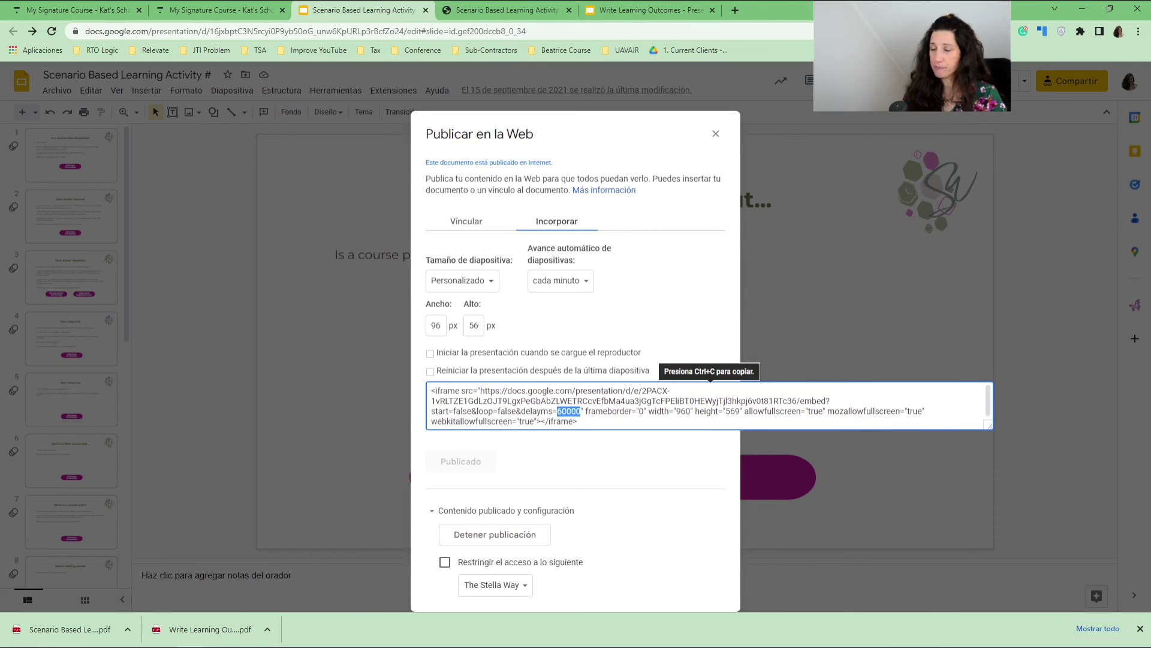
{"action": "left_click", "coordinate": [689, 372]}
{"action": "key", "text": "ctrl+c"}
{"action": "right_click", "coordinate": [689, 370]}
{"action": "left_click", "coordinate": [714, 380]}
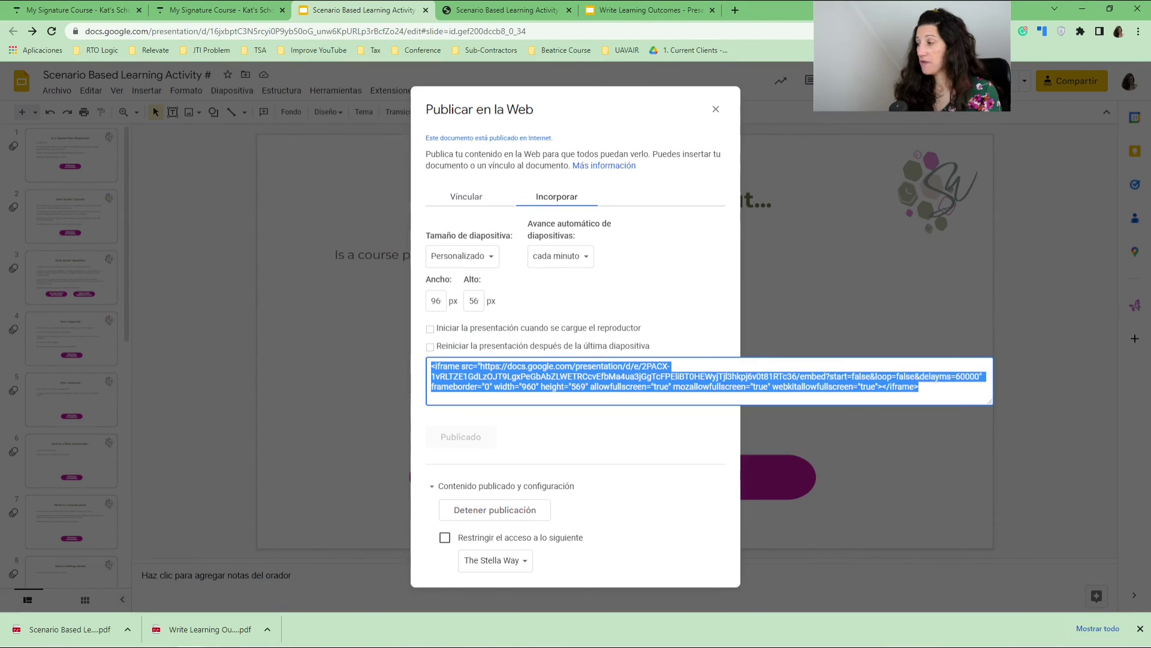
{"action": "left_click", "coordinate": [66, 10]}
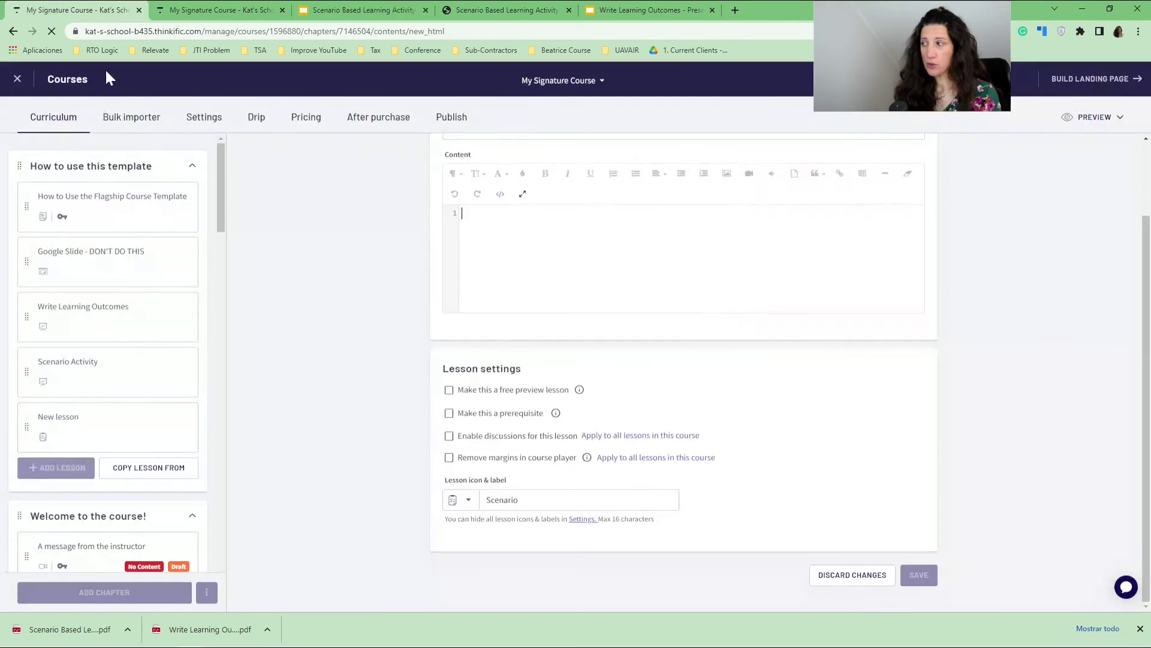
Paste the copied iframe embed code into the lesson content using the HTML code view.
{"action": "left_click", "coordinate": [500, 193]}
{"action": "scroll", "coordinate": [371, 262], "scroll_direction": "up", "scroll_amount": 2}
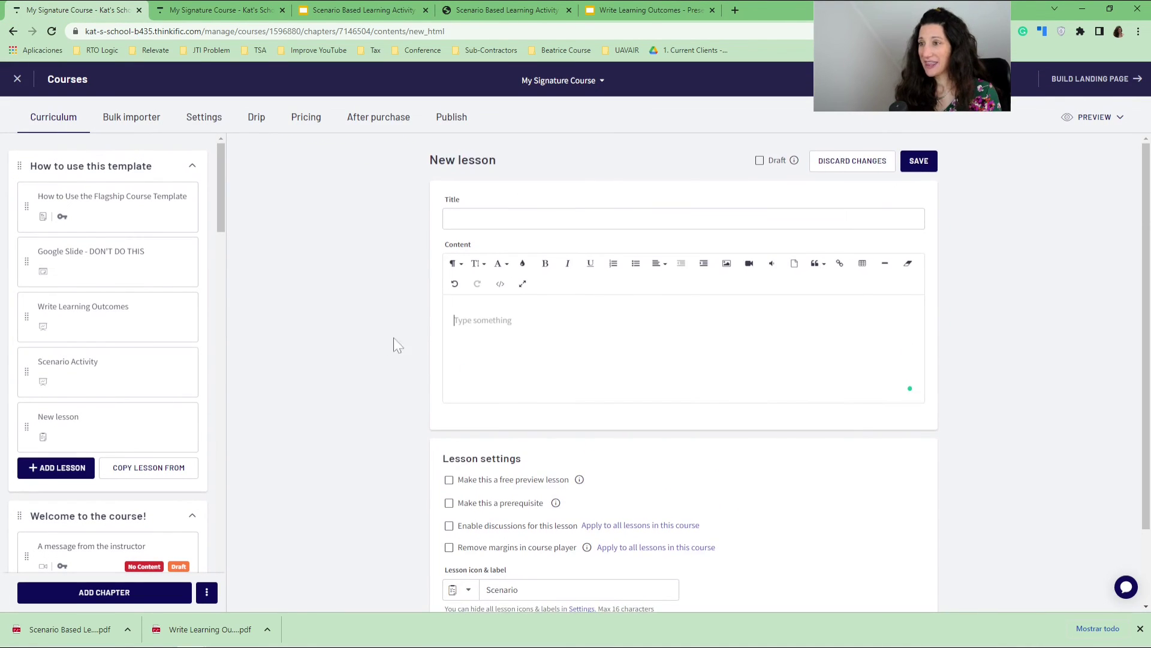
{"action": "scroll", "coordinate": [492, 360], "scroll_direction": "down", "scroll_amount": 2}
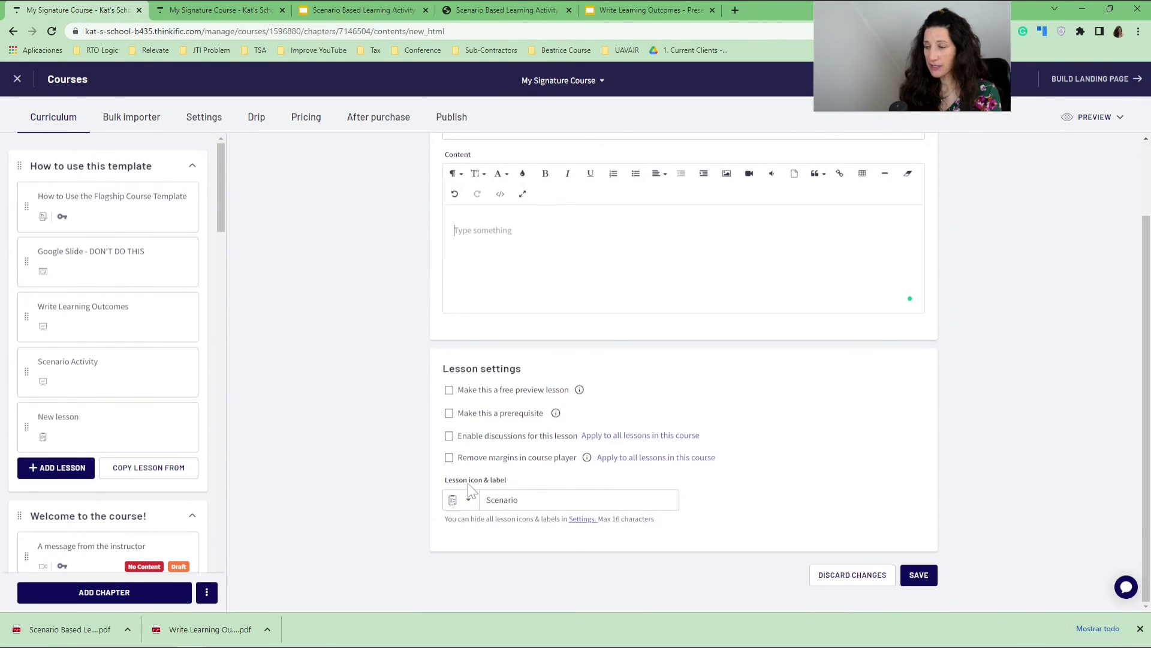
{"action": "scroll", "coordinate": [471, 492], "scroll_direction": "up", "scroll_amount": 2}
{"action": "left_click", "coordinate": [500, 284]}
{"action": "left_click", "coordinate": [515, 331]}
{"action": "key", "text": "ctrl+v"}
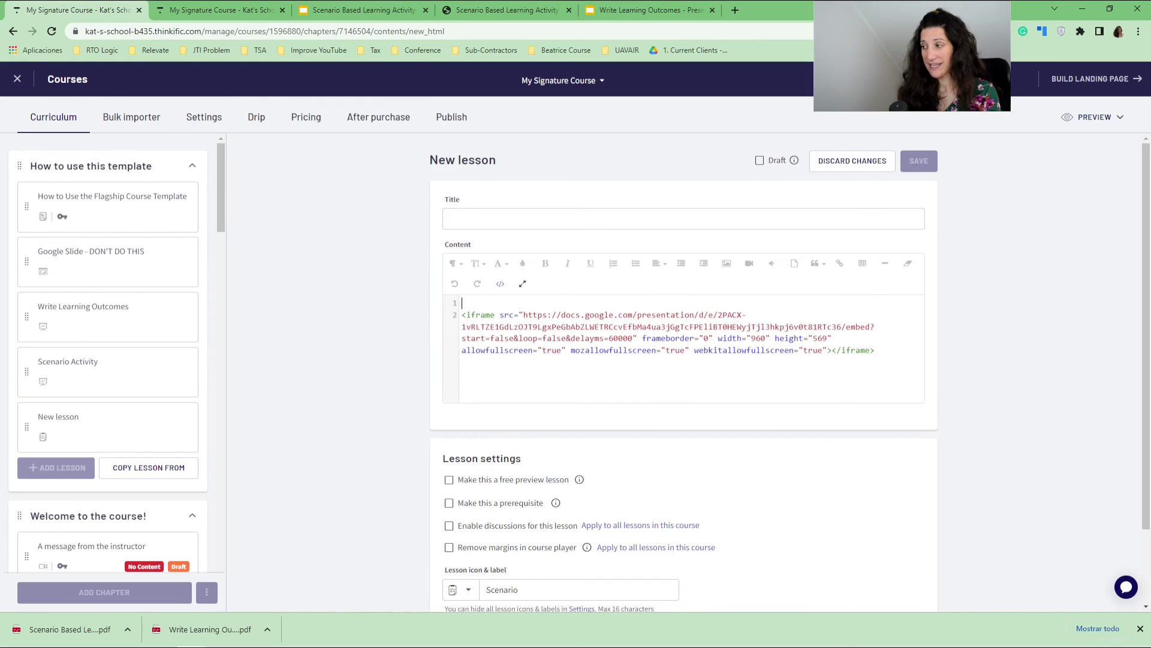
{"action": "left_click", "coordinate": [500, 284]}
Title the lesson 'Scenario' and save it.
{"action": "scroll", "coordinate": [517, 459], "scroll_direction": "down", "scroll_amount": 2}
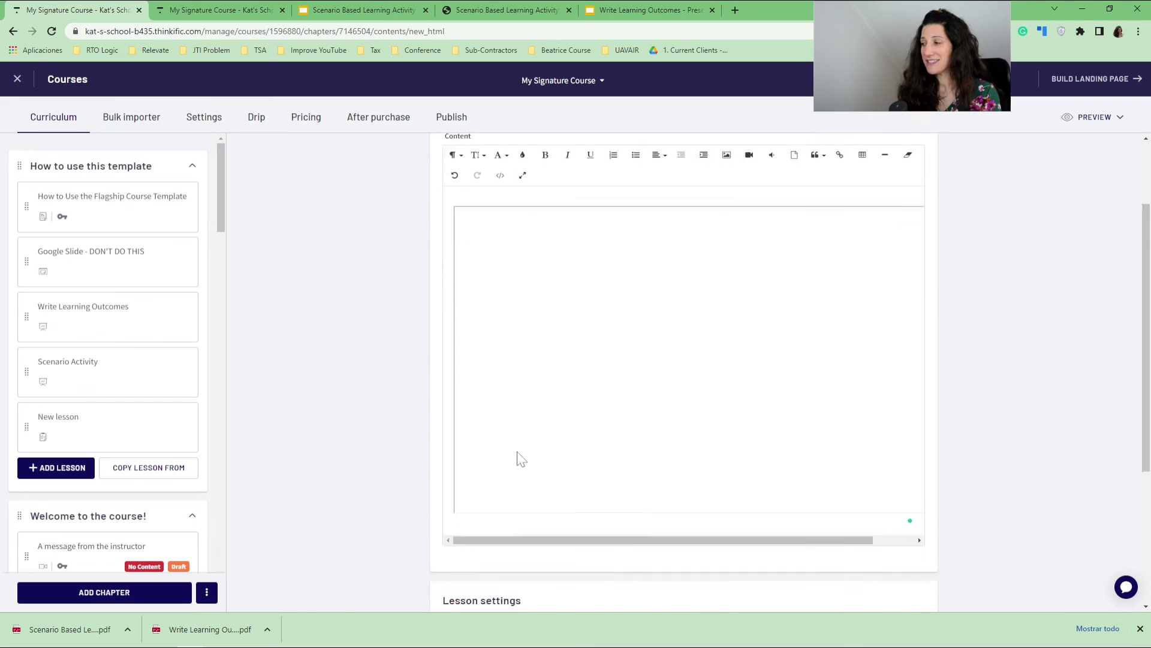
{"action": "left_click_drag", "start_coordinate": [520, 477], "coordinate": [616, 473]}
{"action": "scroll", "coordinate": [666, 435], "scroll_direction": "up", "scroll_amount": 2}
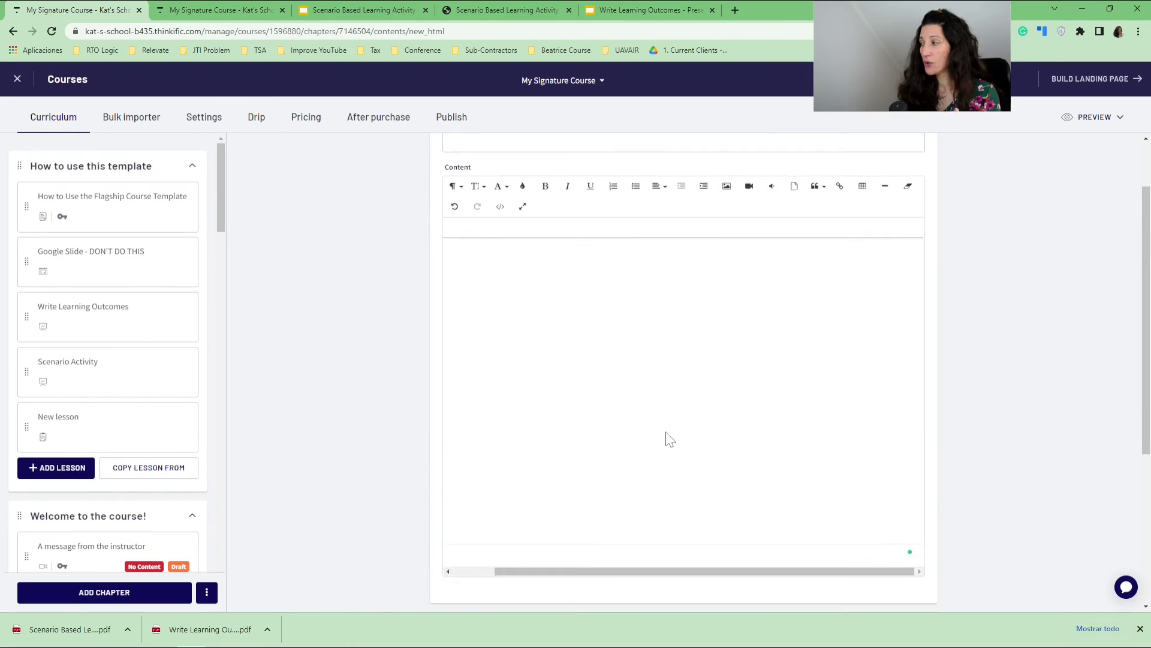
{"action": "left_click", "coordinate": [465, 219]}
{"action": "type", "text": "Scenario"}
{"action": "left_click", "coordinate": [919, 160]}
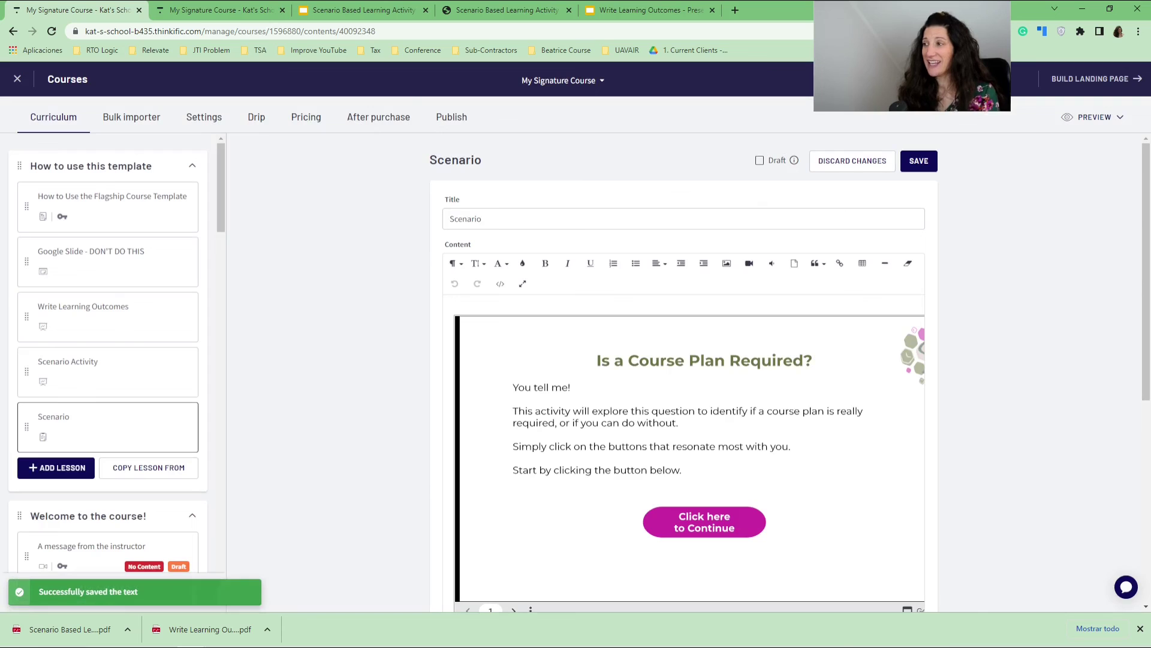
In the student preview, click through the scenario to 'Jack is a little calmer, but...' and inspect the page.
{"action": "left_click", "coordinate": [204, 10]}
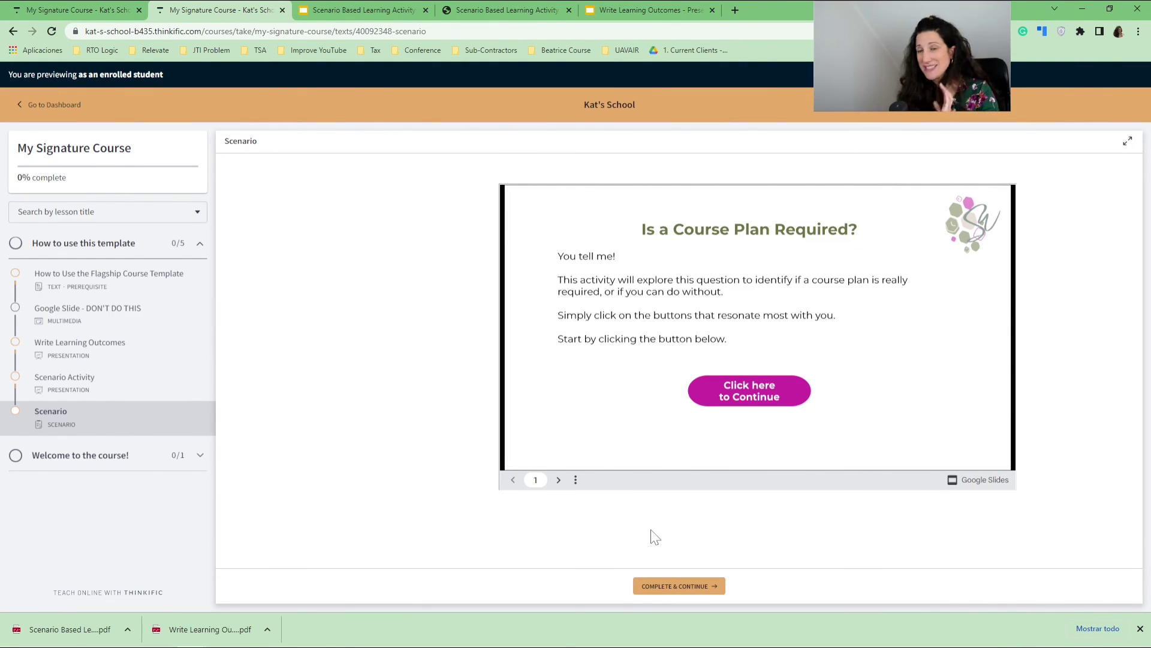
{"action": "left_click", "coordinate": [714, 393]}
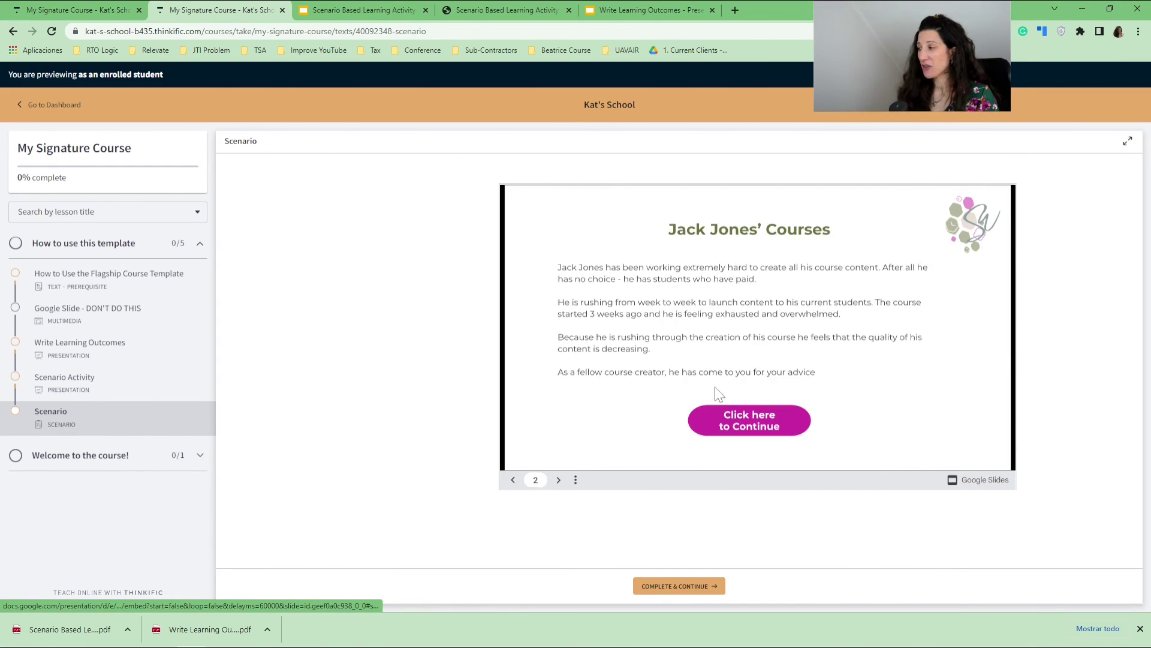
{"action": "left_click", "coordinate": [732, 419]}
{"action": "left_click", "coordinate": [679, 428]}
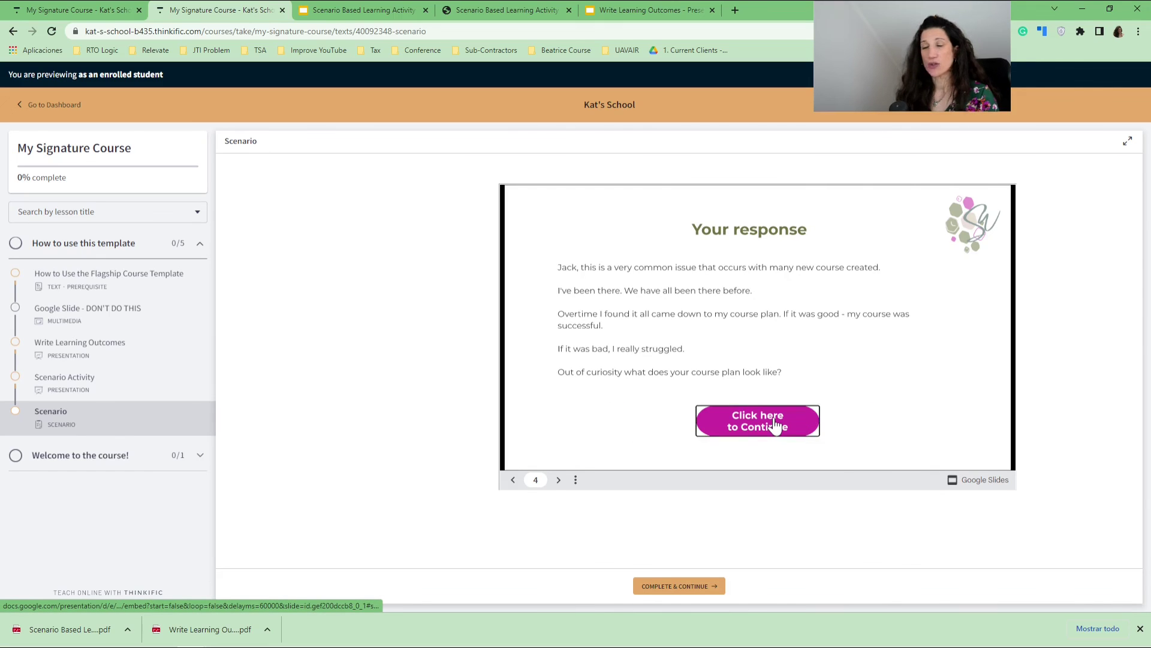
{"action": "left_click", "coordinate": [773, 425]}
{"action": "left_click", "coordinate": [774, 425]}
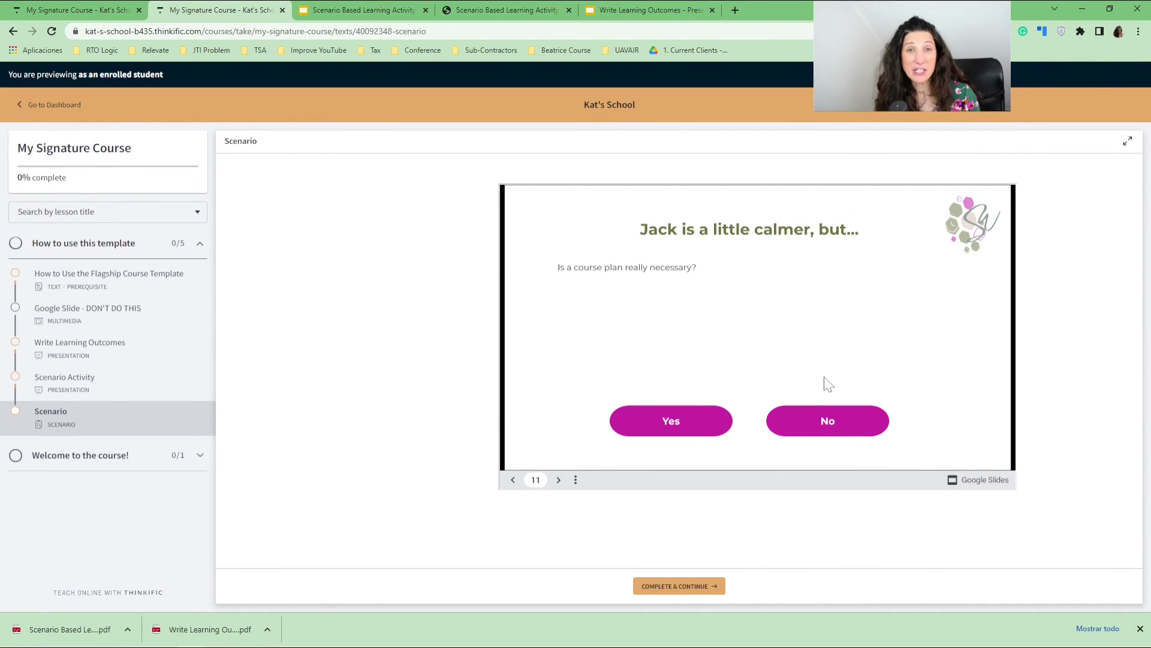
{"action": "right_click", "coordinate": [427, 352]}
{"action": "left_click", "coordinate": [467, 532]}
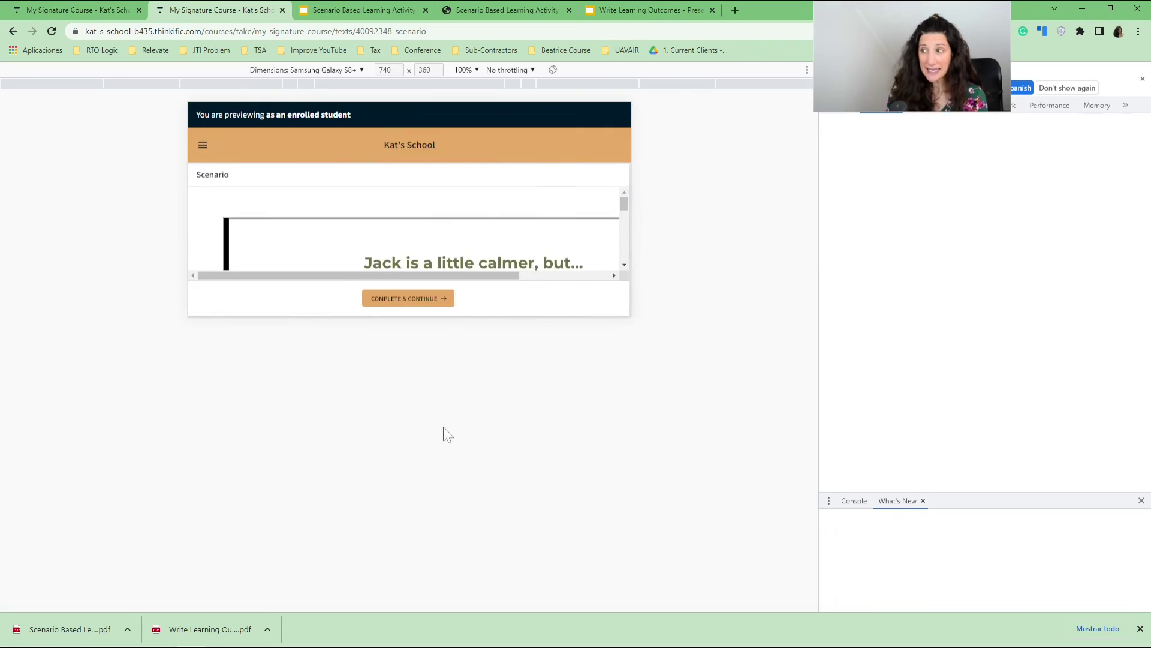
Test the lesson on an emulated Samsung Galaxy S8+ in portrait and landscape, then return to the editor.
{"action": "left_click", "coordinate": [358, 71]}
{"action": "left_click", "coordinate": [300, 165]}
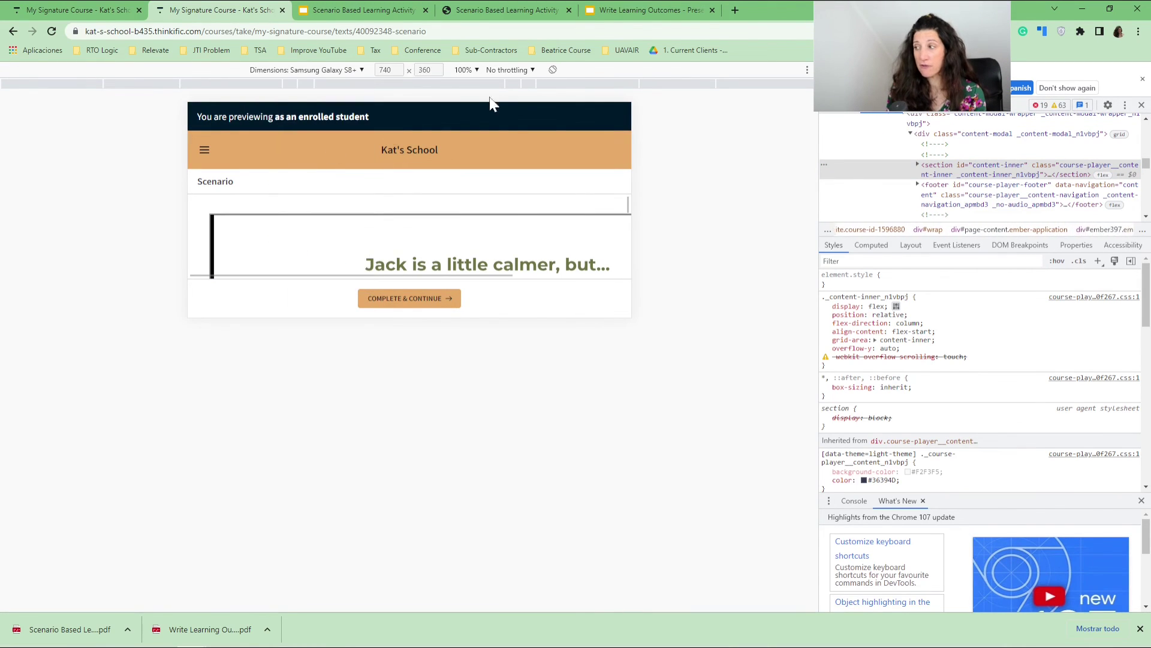
{"action": "left_click", "coordinate": [553, 70]}
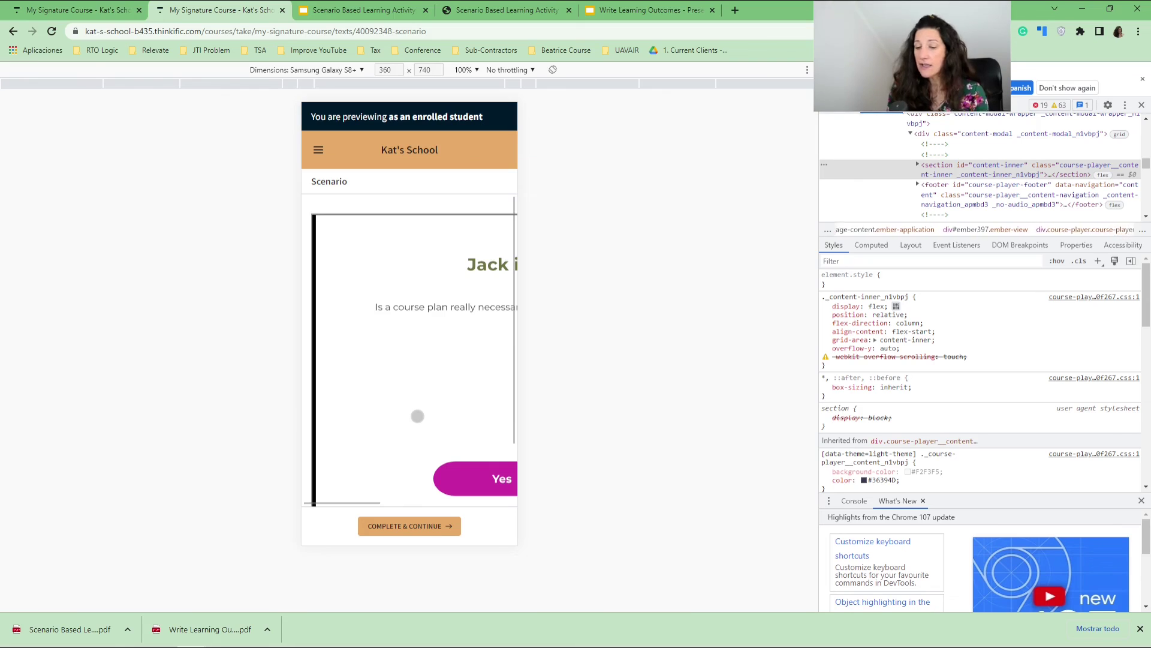
{"action": "scroll", "coordinate": [419, 334], "scroll_direction": "right", "scroll_amount": 5}
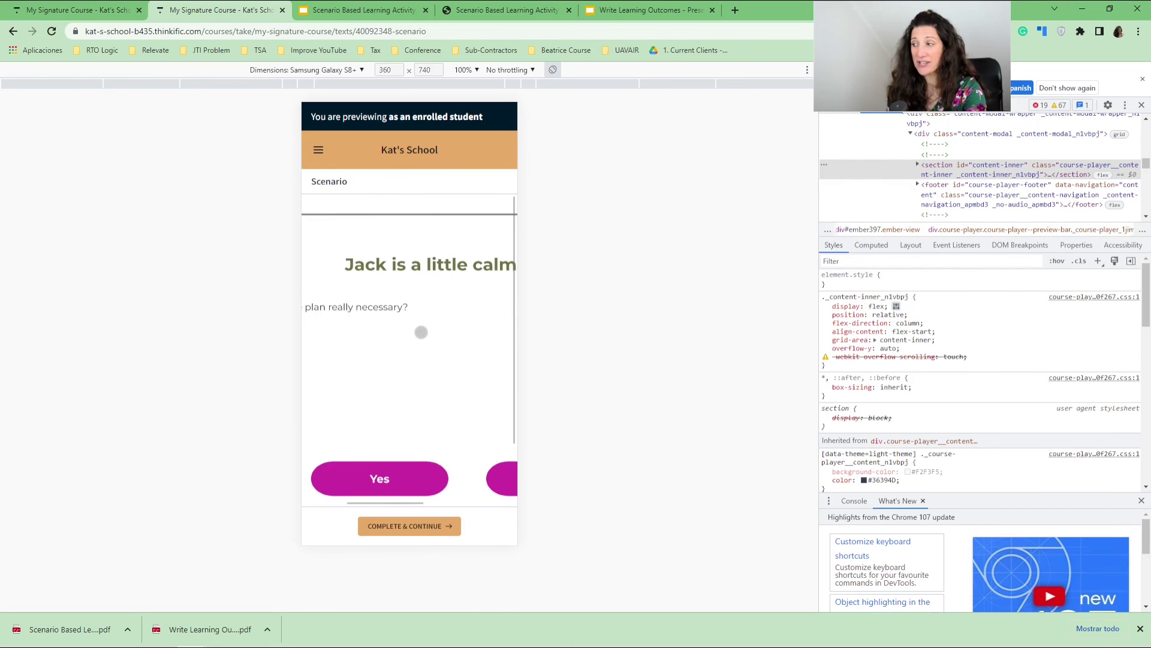
{"action": "scroll", "coordinate": [421, 332], "scroll_direction": "down", "scroll_amount": 1}
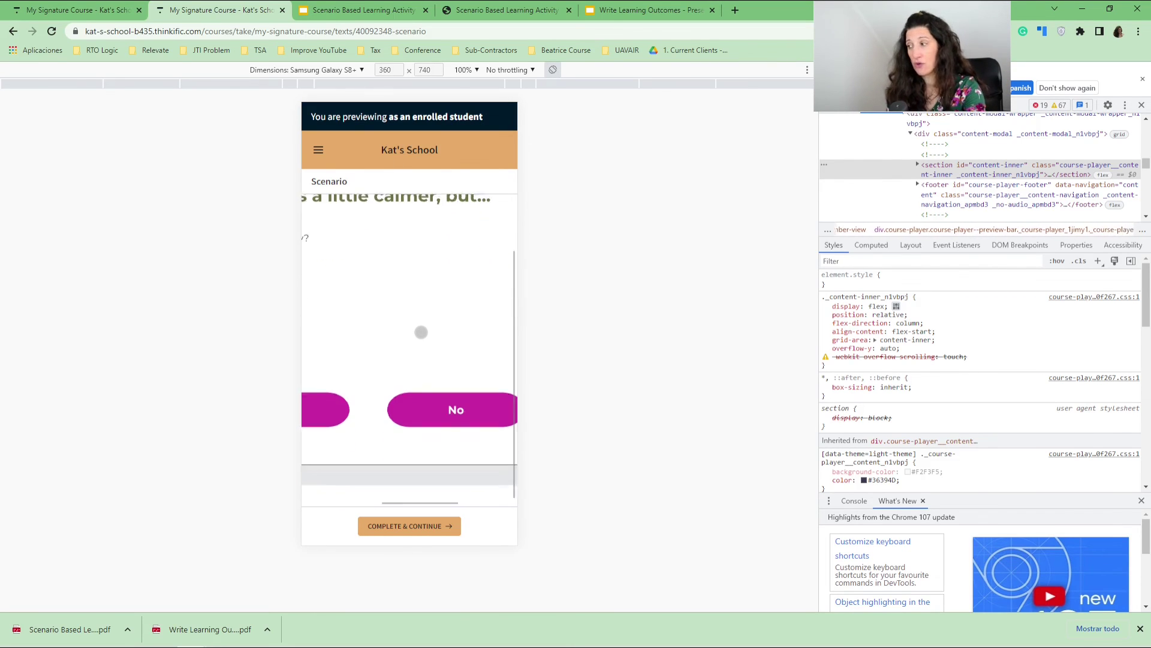
{"action": "left_click", "coordinate": [554, 69]}
{"action": "scroll", "coordinate": [423, 232], "scroll_direction": "up", "scroll_amount": 1}
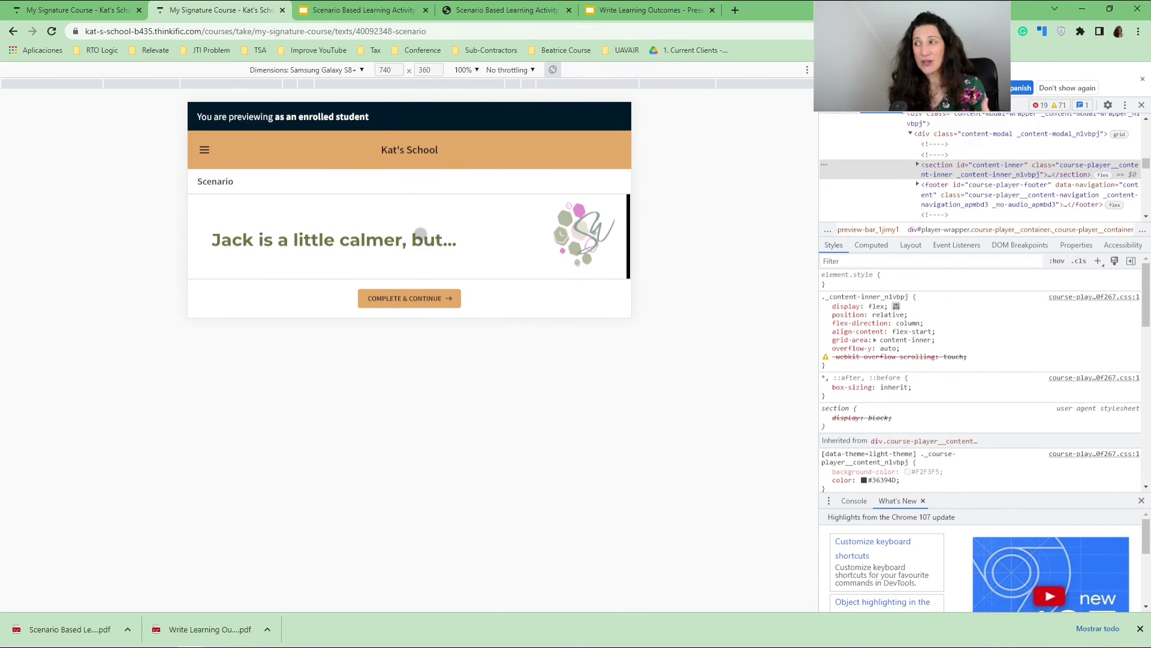
{"action": "left_click", "coordinate": [78, 10]}
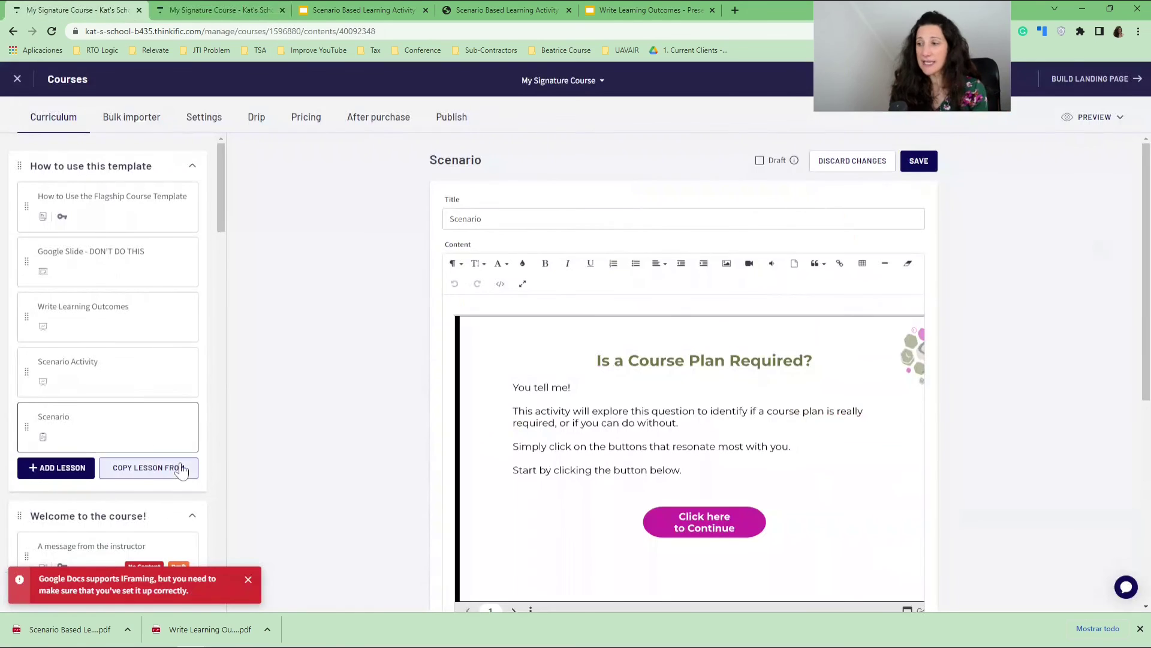